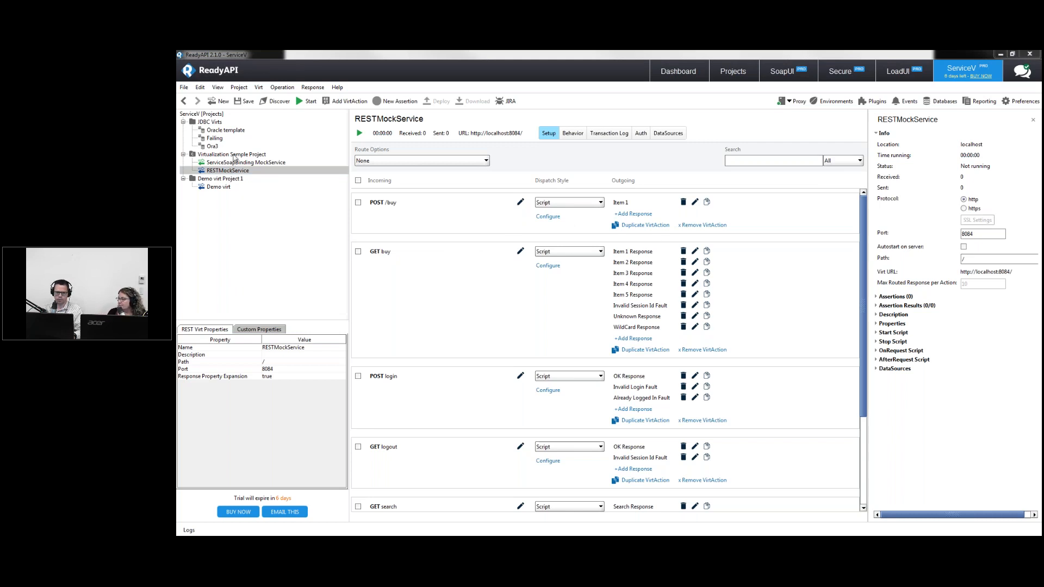
{"action": "left_click", "coordinate": [677, 72]}
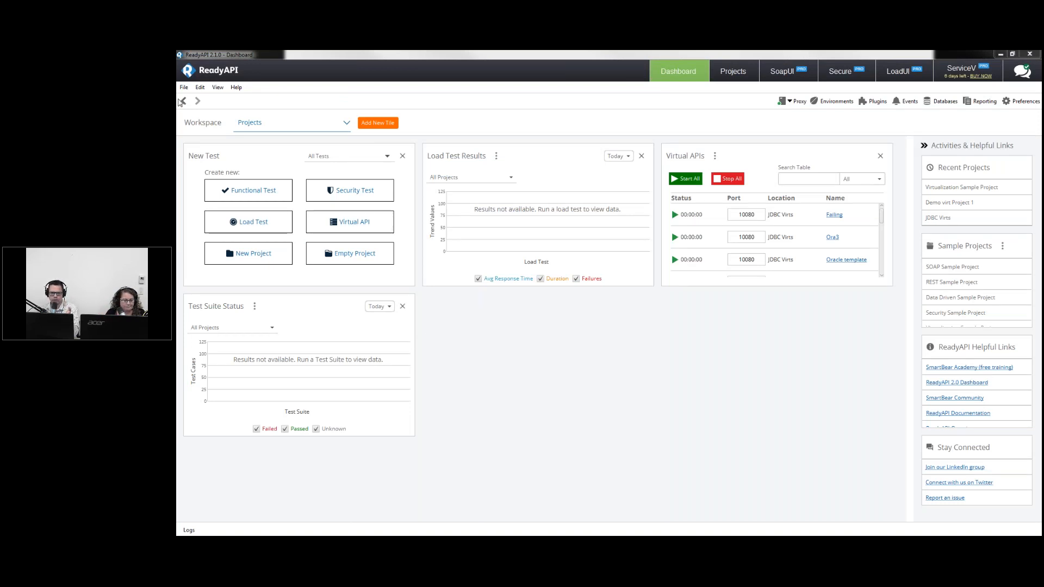
{"action": "left_click", "coordinate": [185, 88]}
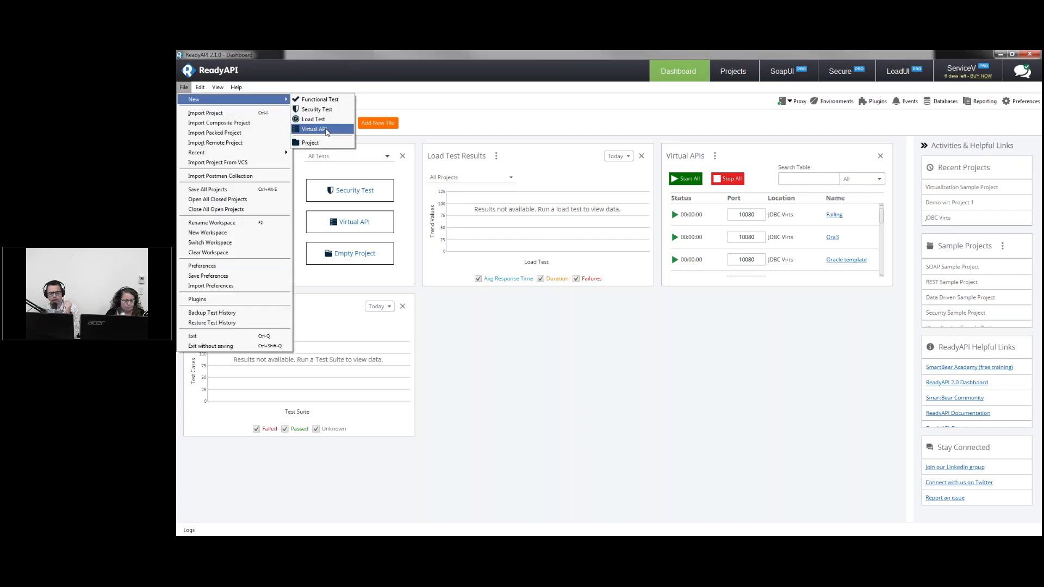
{"action": "left_click", "coordinate": [455, 132]}
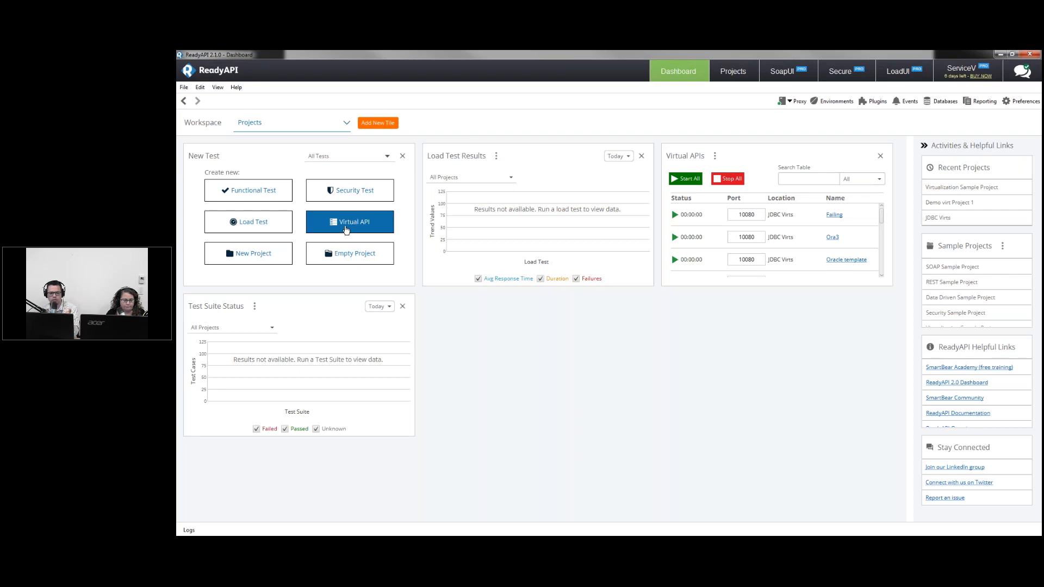
{"action": "left_click", "coordinate": [346, 230]}
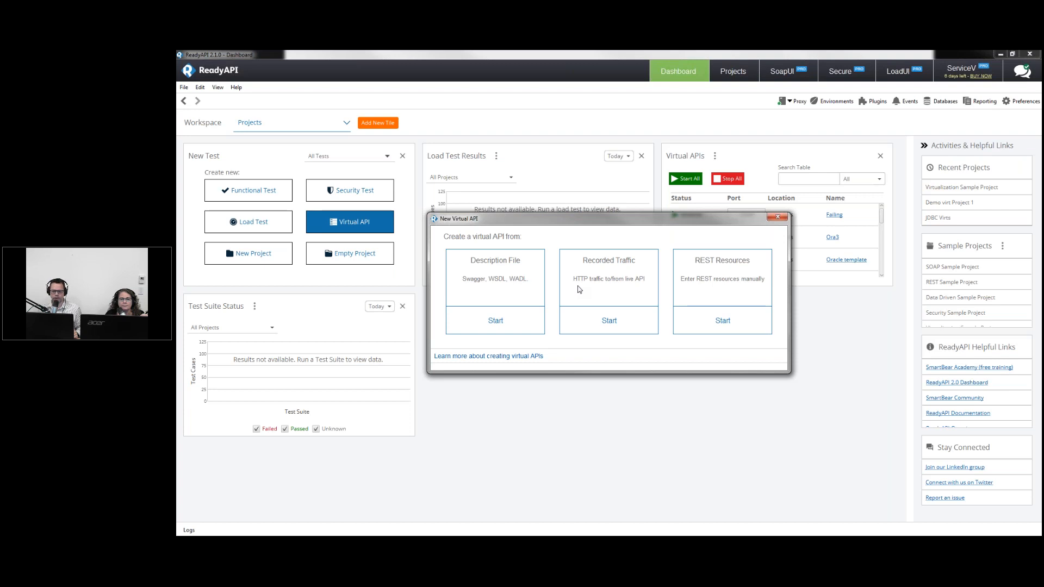
{"action": "left_click", "coordinate": [610, 329]}
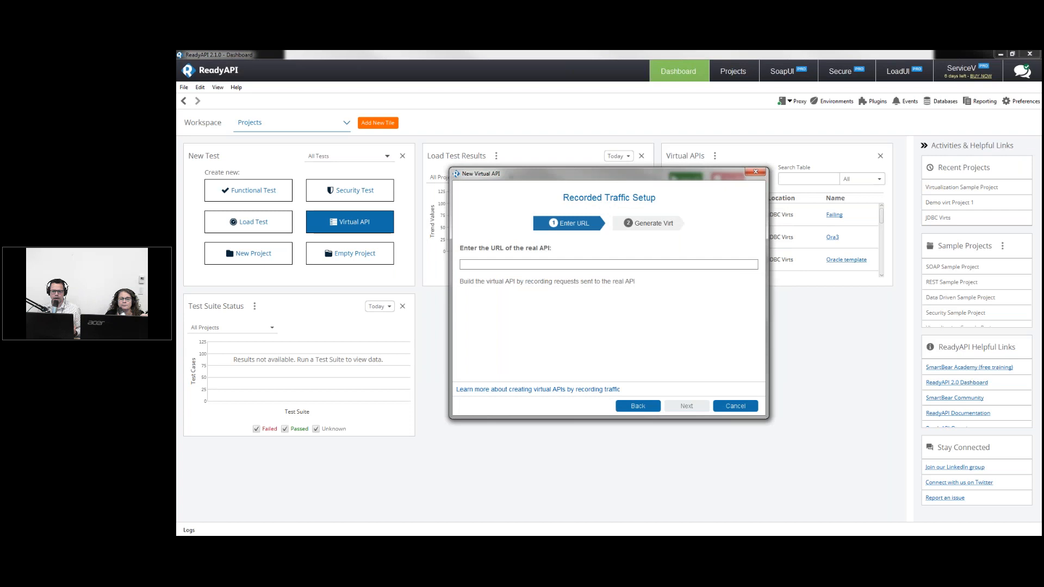
{"action": "type", "text": "http://maps.googleapis.com/maps/api/geocode/json?address=boston"}
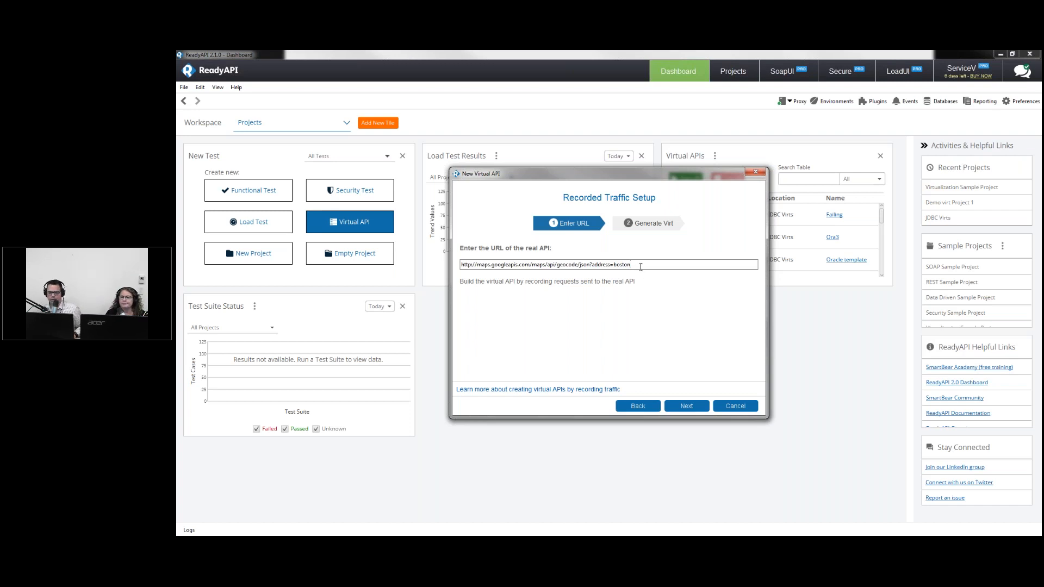
{"action": "left_click", "coordinate": [698, 409]}
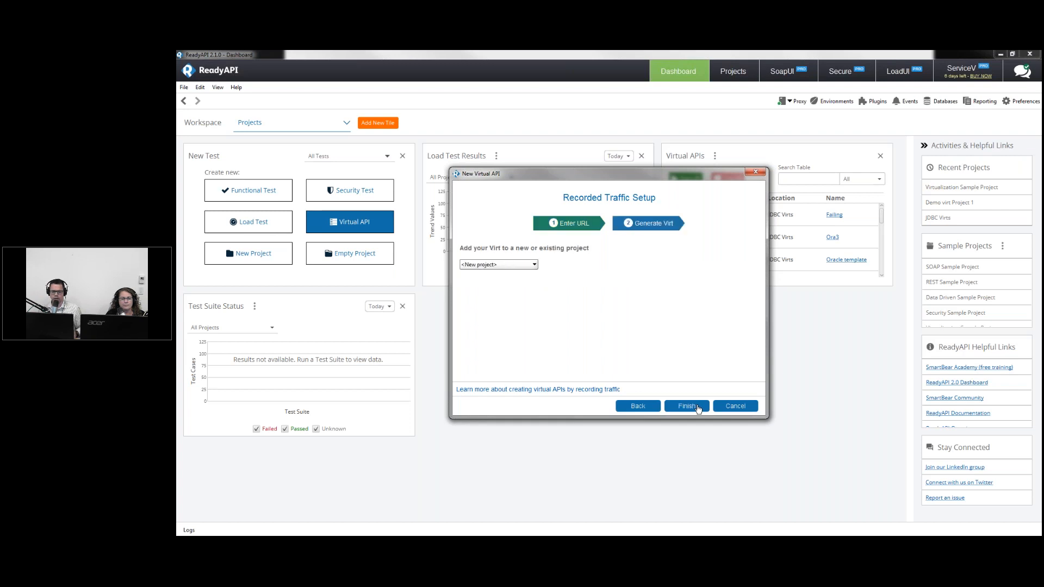
Add the new virt to the existing Virtualization Sample Project and finish creating it
{"action": "left_click", "coordinate": [533, 266]}
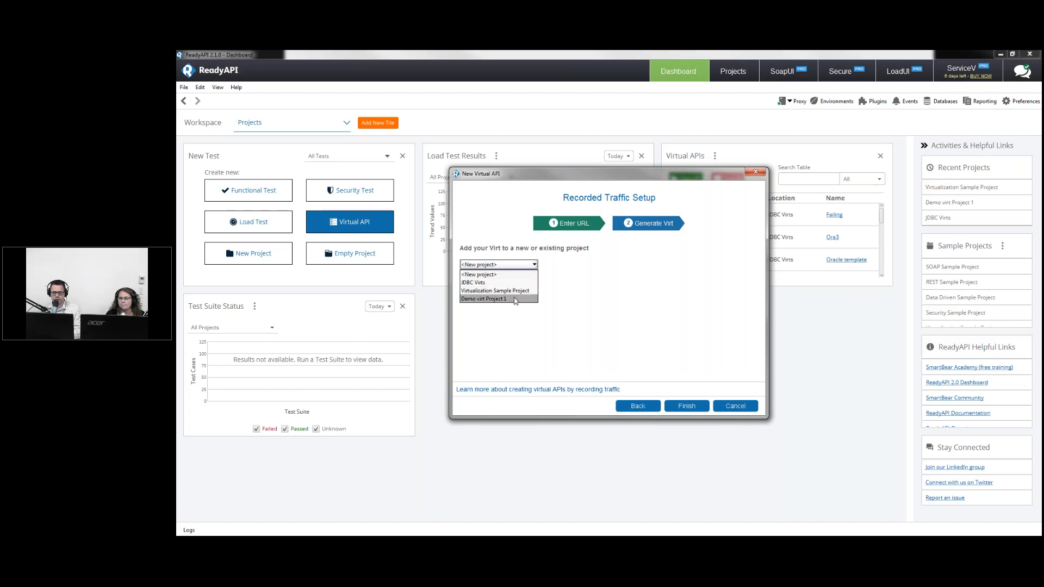
{"action": "left_click", "coordinate": [515, 291]}
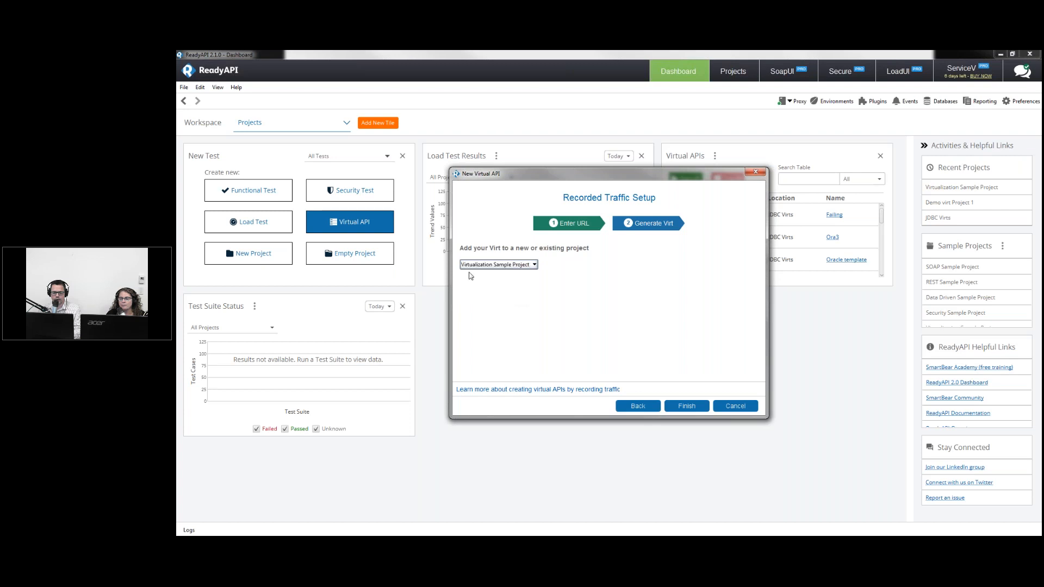
{"action": "left_click", "coordinate": [687, 406]}
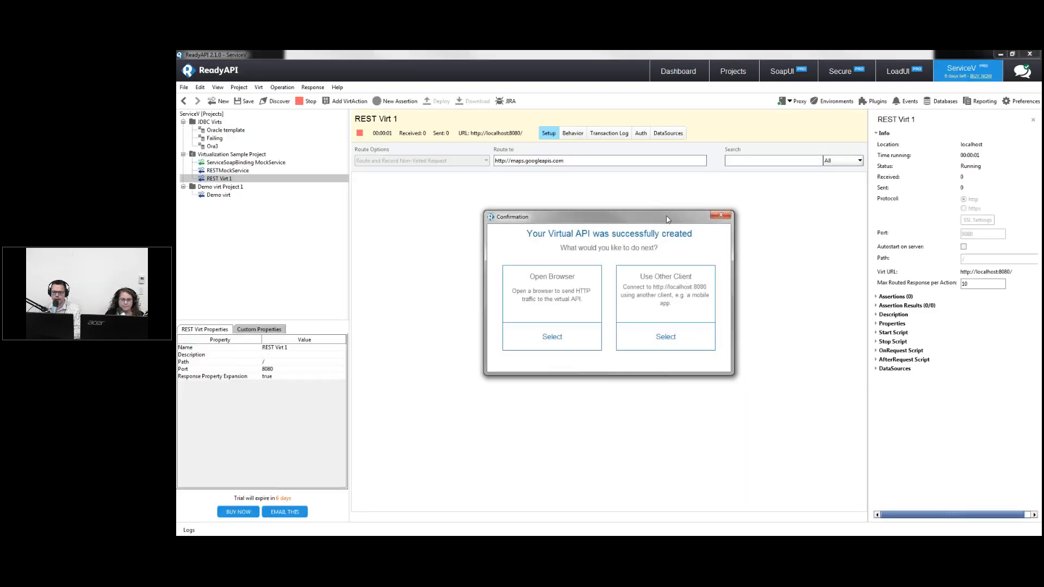
{"action": "left_click_drag", "start_coordinate": [668, 220], "coordinate": [810, 264]}
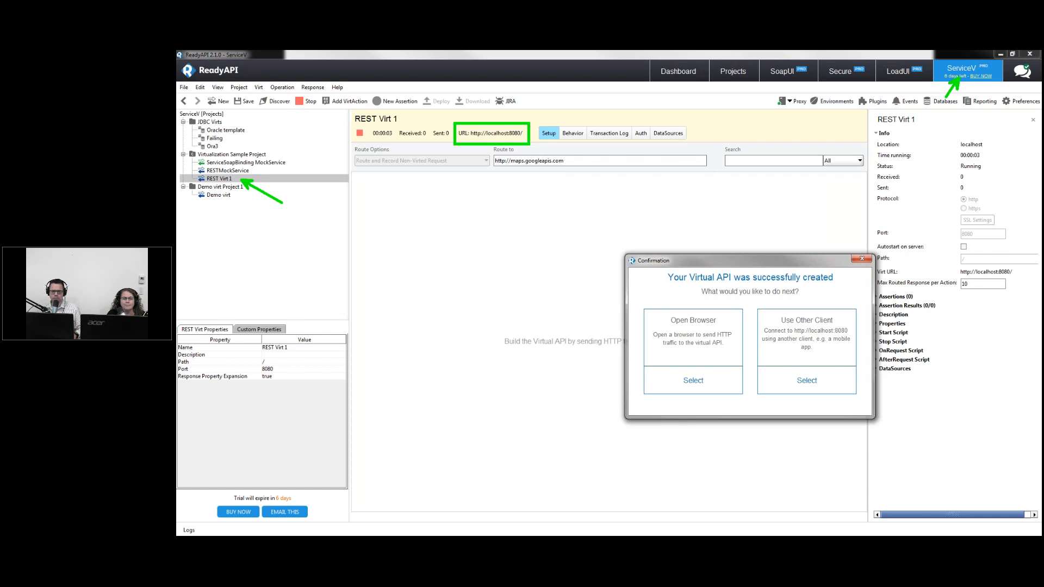
{"action": "mouse_move", "coordinate": [404, 208]}
{"action": "left_mouse_down"}
{"action": "mouse_move", "coordinate": [491, 416]}
{"action": "mouse_move", "coordinate": [574, 400]}
{"action": "mouse_move", "coordinate": [721, 228]}
{"action": "mouse_move", "coordinate": [591, 206]}
{"action": "mouse_move", "coordinate": [383, 202]}
{"action": "left_mouse_up"}
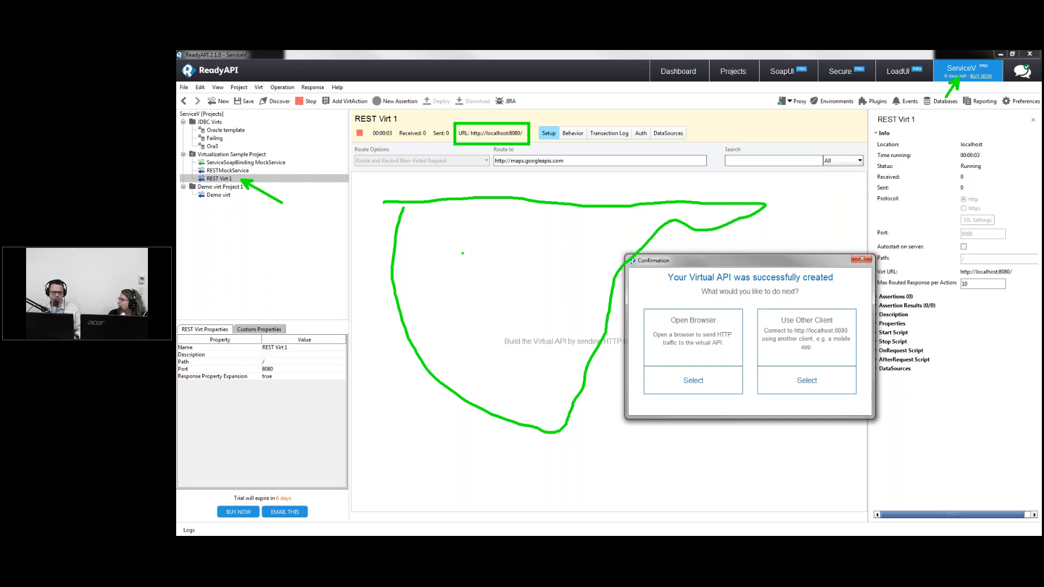
{"action": "key", "text": "Escape"}
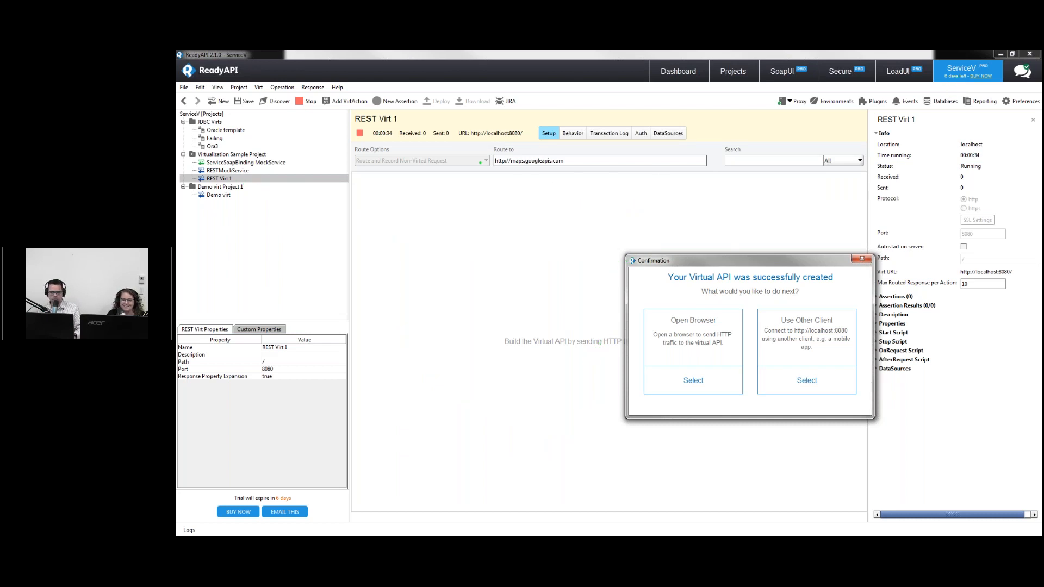
{"action": "left_click_drag", "start_coordinate": [421, 169], "coordinate": [444, 195]}
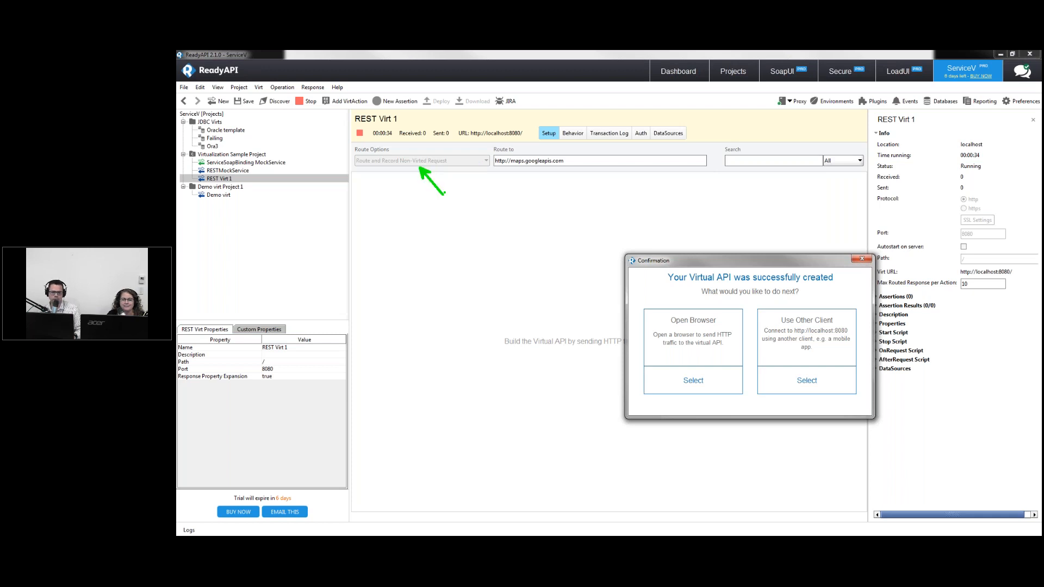
{"action": "mouse_move", "coordinate": [487, 144]}
{"action": "left_mouse_down"}
{"action": "mouse_move", "coordinate": [573, 193]}
{"action": "mouse_move", "coordinate": [608, 189]}
{"action": "mouse_move", "coordinate": [599, 182]}
{"action": "left_mouse_up"}
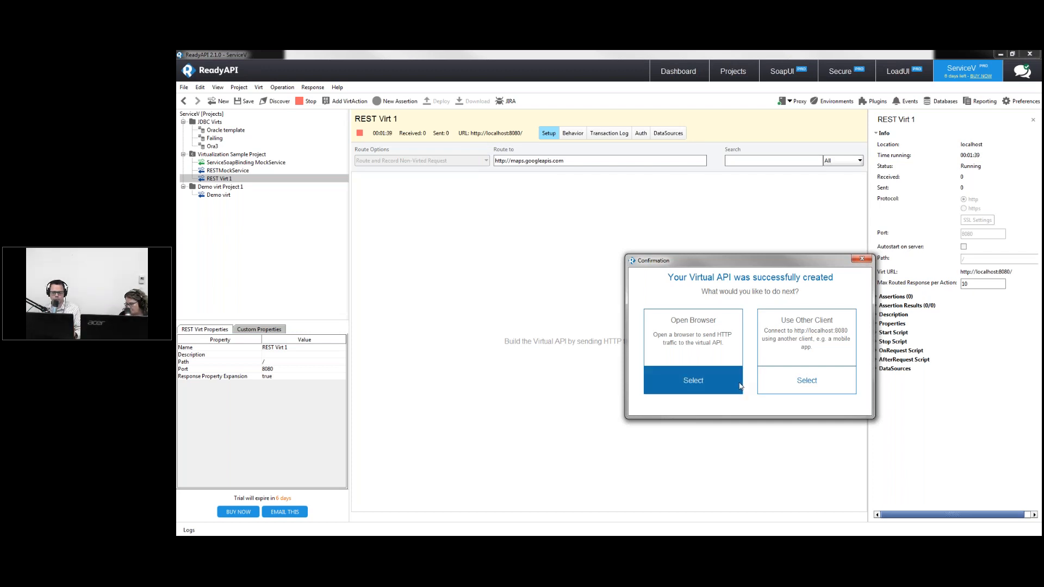
Open a browser to send traffic to the new virtual API, uncover the virt editor and reload the Boston geocode request
{"action": "left_click", "coordinate": [739, 386]}
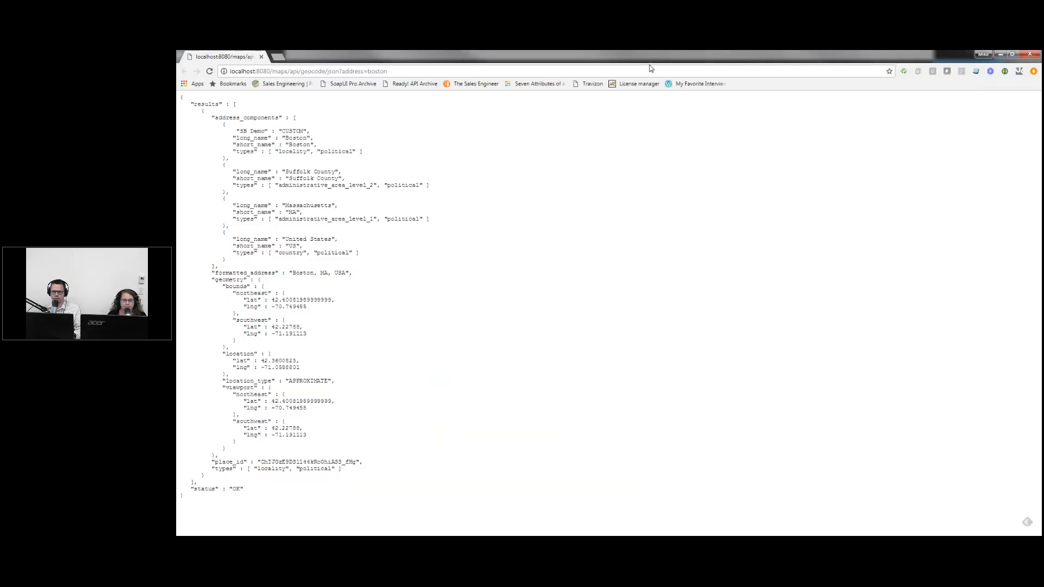
{"action": "left_click_drag", "start_coordinate": [649, 59], "coordinate": [772, 294]}
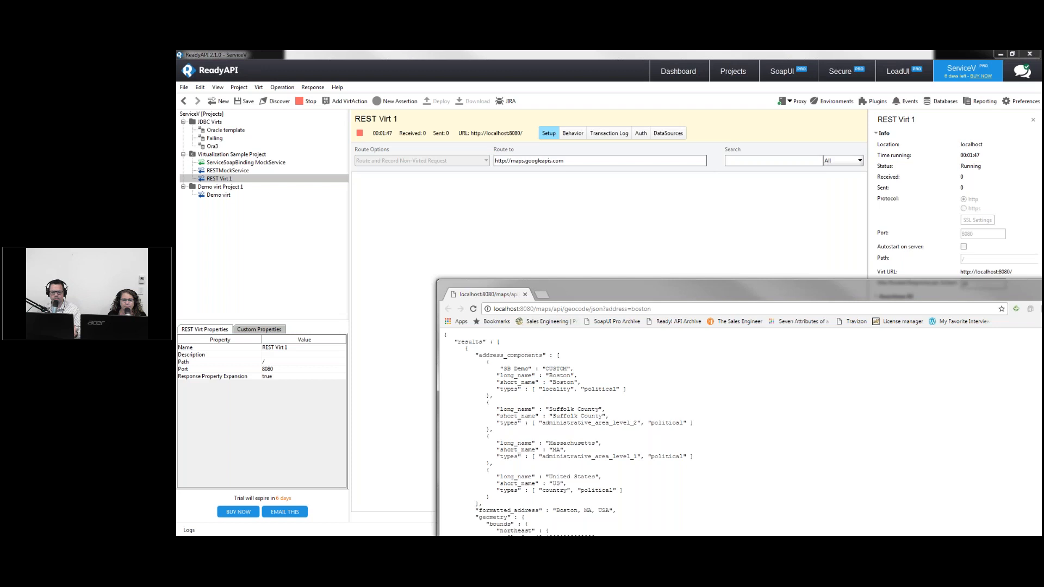
{"action": "left_click", "coordinate": [474, 310]}
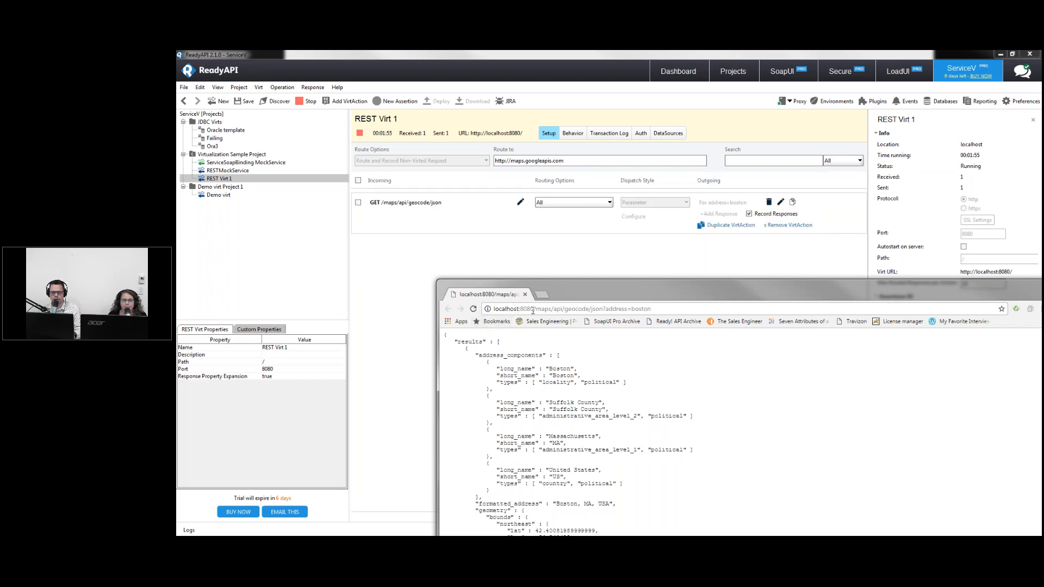
Examine the routed Boston request and its response message in the transaction log, and return to the virt's setup view
{"action": "left_click_drag", "start_coordinate": [534, 309], "coordinate": [654, 323]}
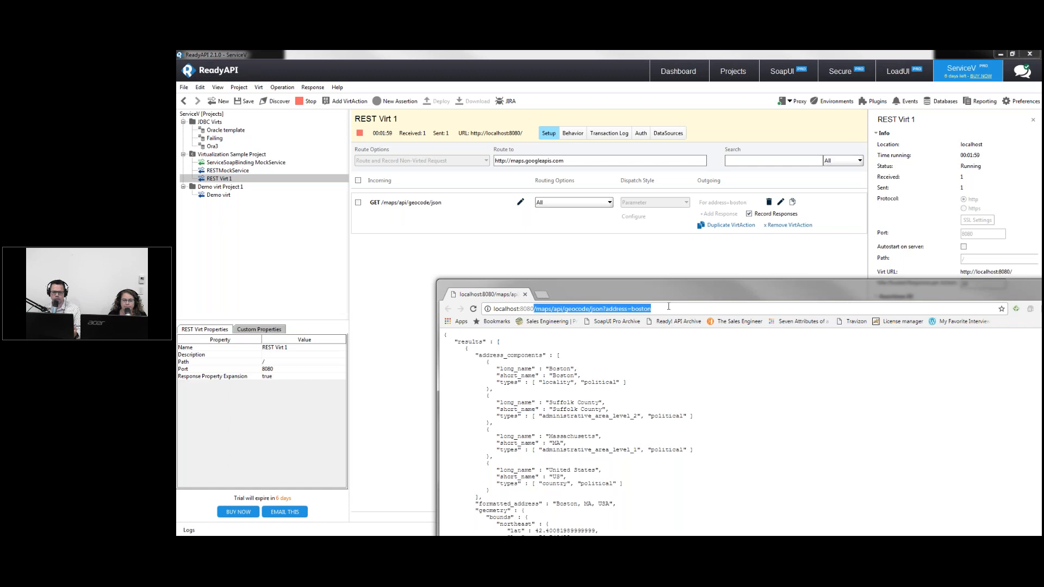
{"action": "left_click", "coordinate": [599, 136]}
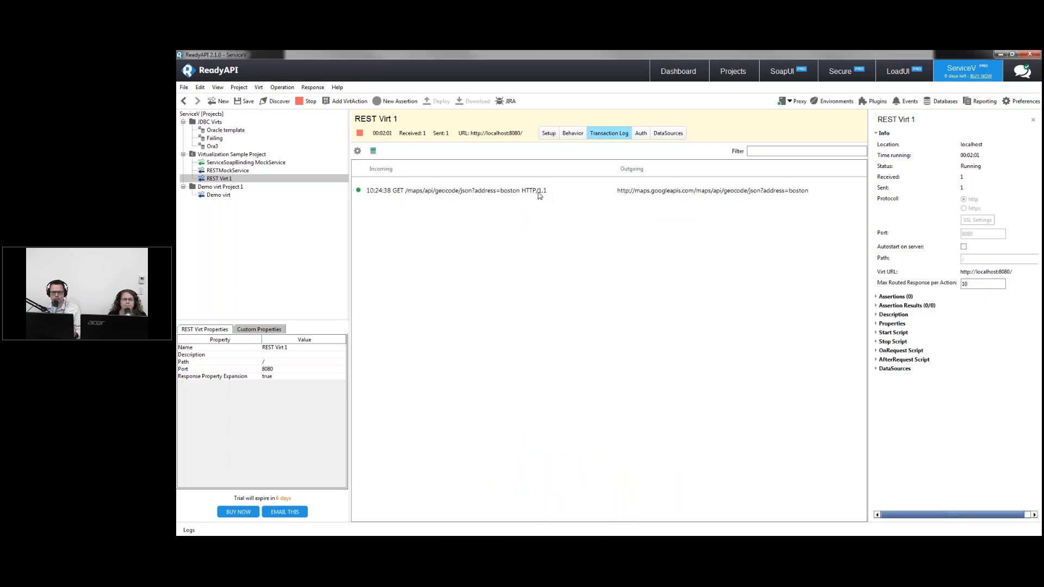
{"action": "left_click", "coordinate": [656, 193]}
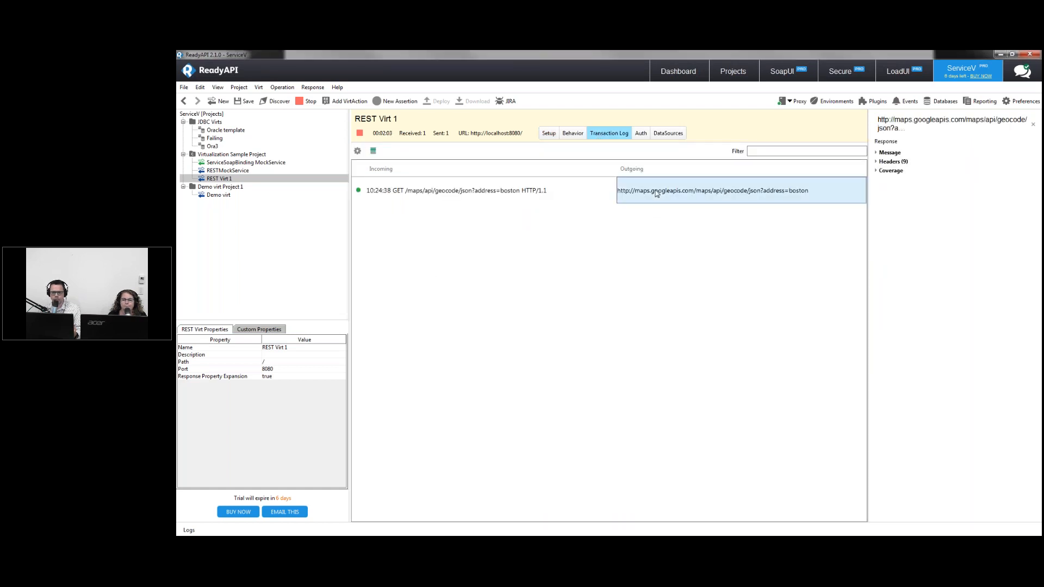
{"action": "left_click", "coordinate": [890, 152]}
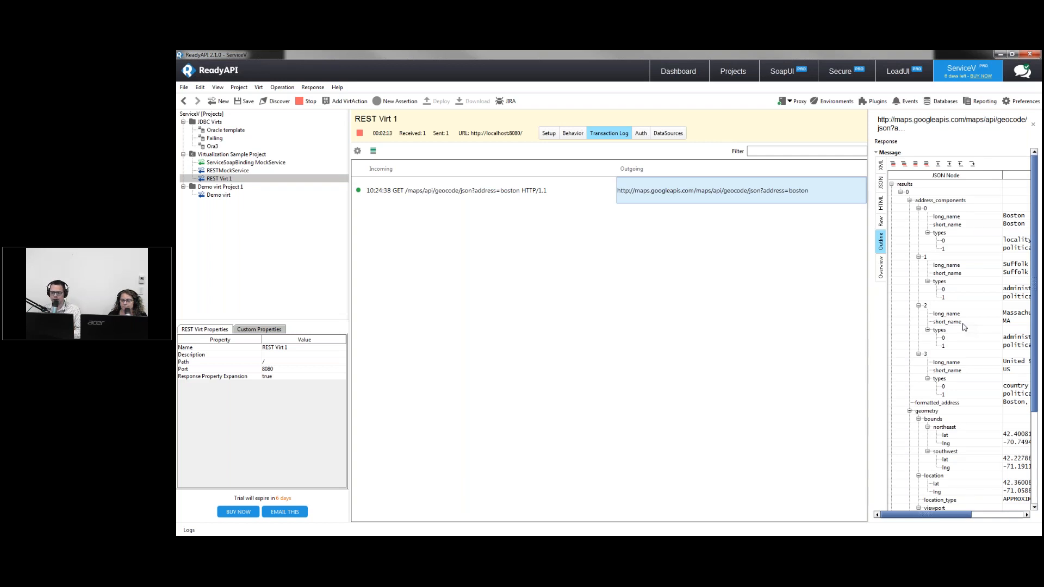
{"action": "left_click", "coordinate": [549, 136]}
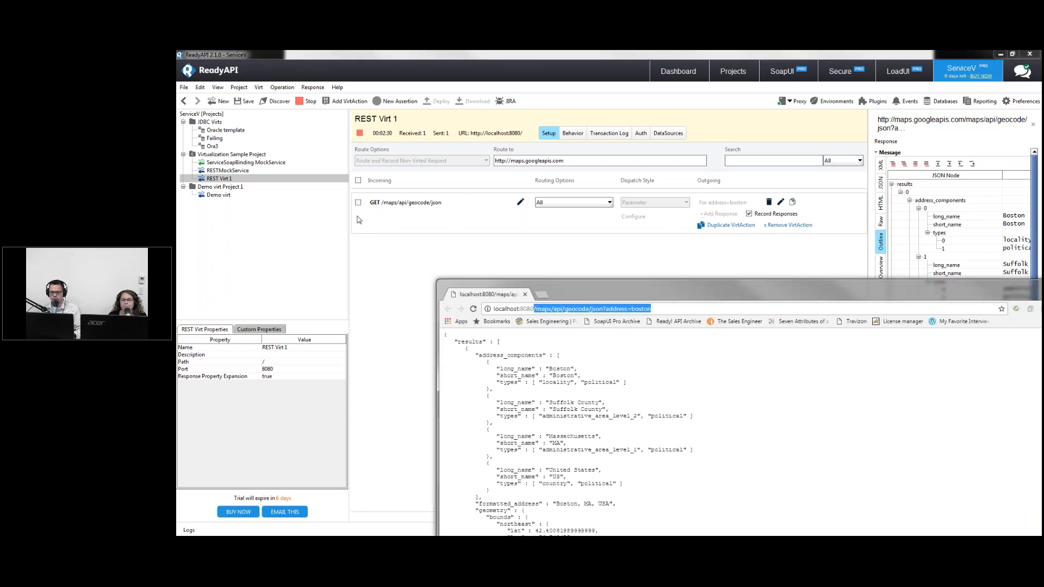
Record a second response by requesting the geocode URL in the browser with the address set to la
{"action": "left_click_drag", "start_coordinate": [535, 309], "coordinate": [645, 311]}
{"action": "double_click", "coordinate": [645, 311]}
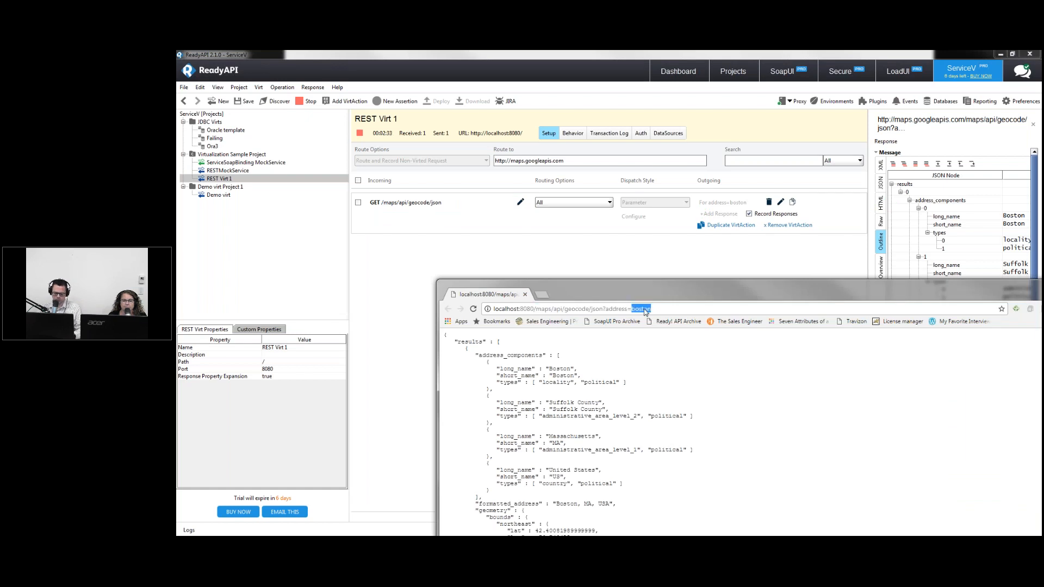
{"action": "type", "text": "la"}
{"action": "key", "text": "Return"}
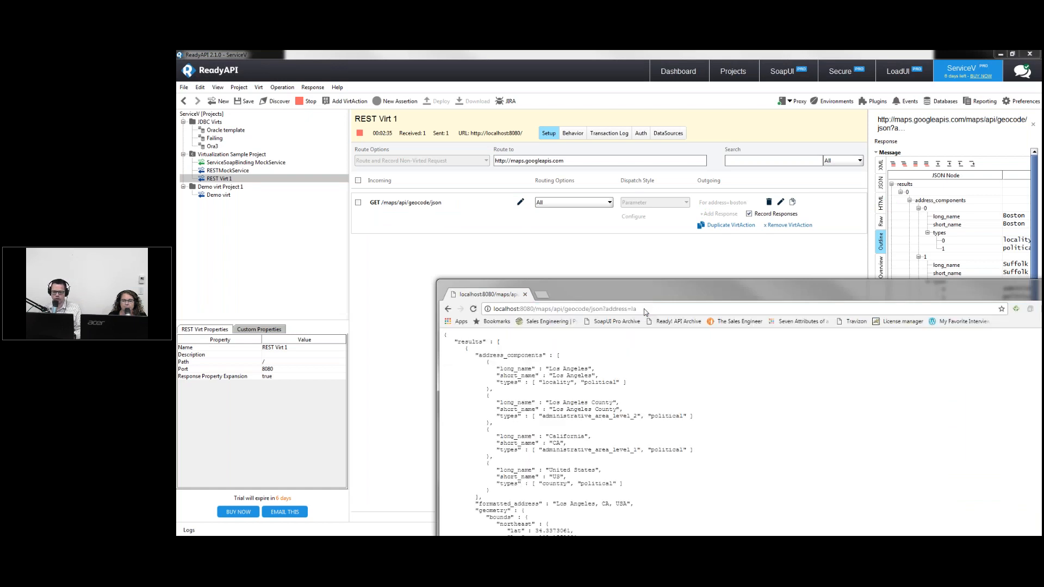
{"action": "left_click", "coordinate": [474, 309]}
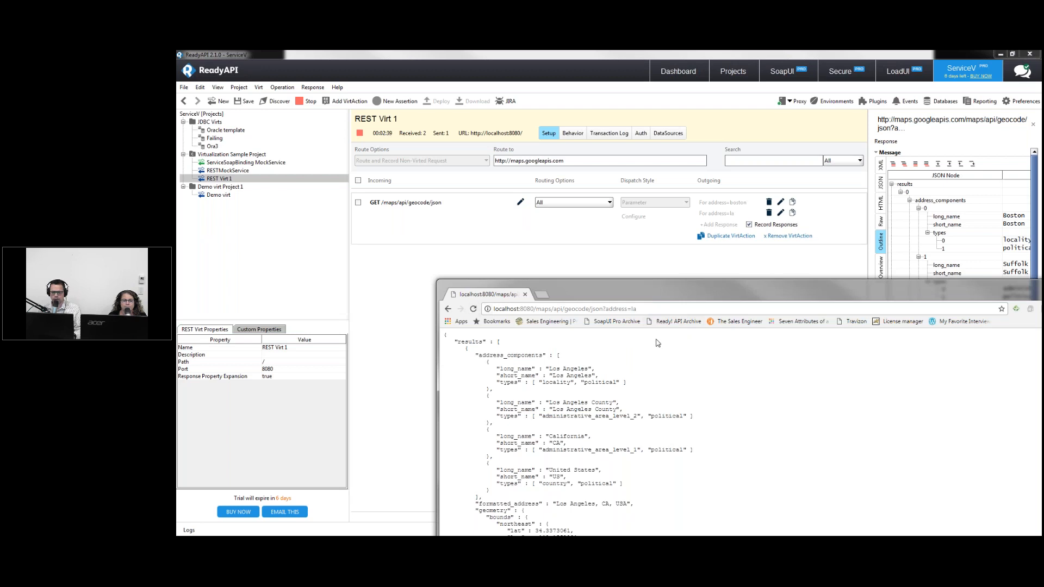
Record a response for an invalid location by requesting the geocode URL with the address kjhsadkjsahdkjhsadkjsahdkjad
{"action": "left_click", "coordinate": [651, 309]}
{"action": "left_click", "coordinate": [650, 308]}
{"action": "key", "text": "BackSpace"}
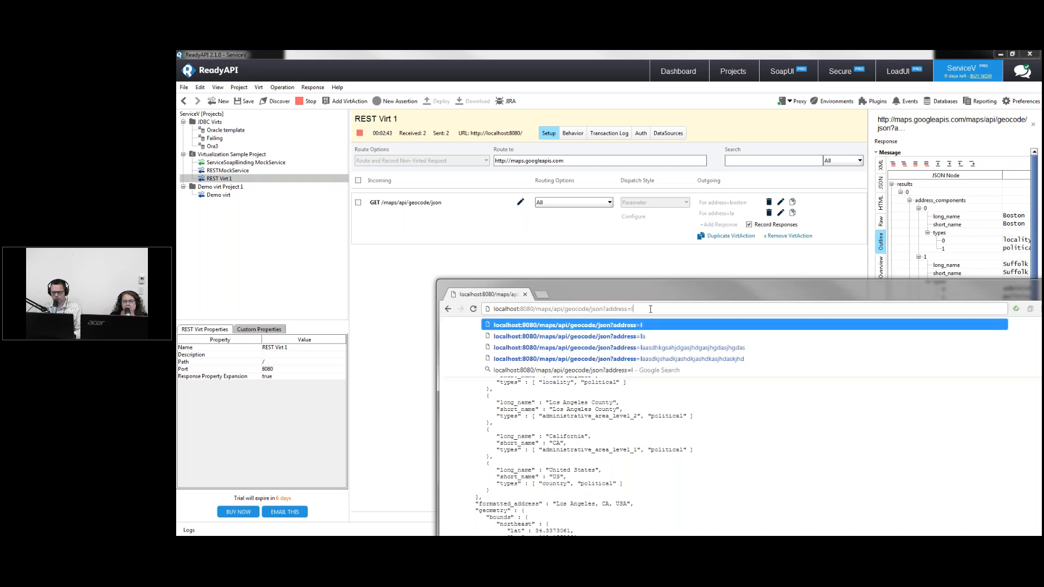
{"action": "key", "text": "BackSpace"}
{"action": "type", "text": "kjhsadkjsahdkjhsadkjsahdkjad"}
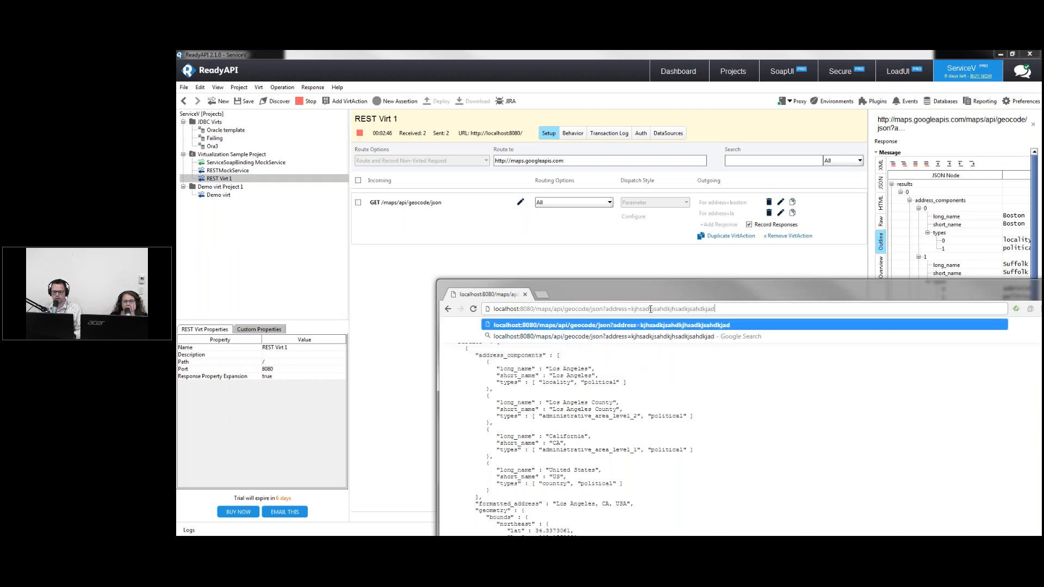
{"action": "key", "text": "Return"}
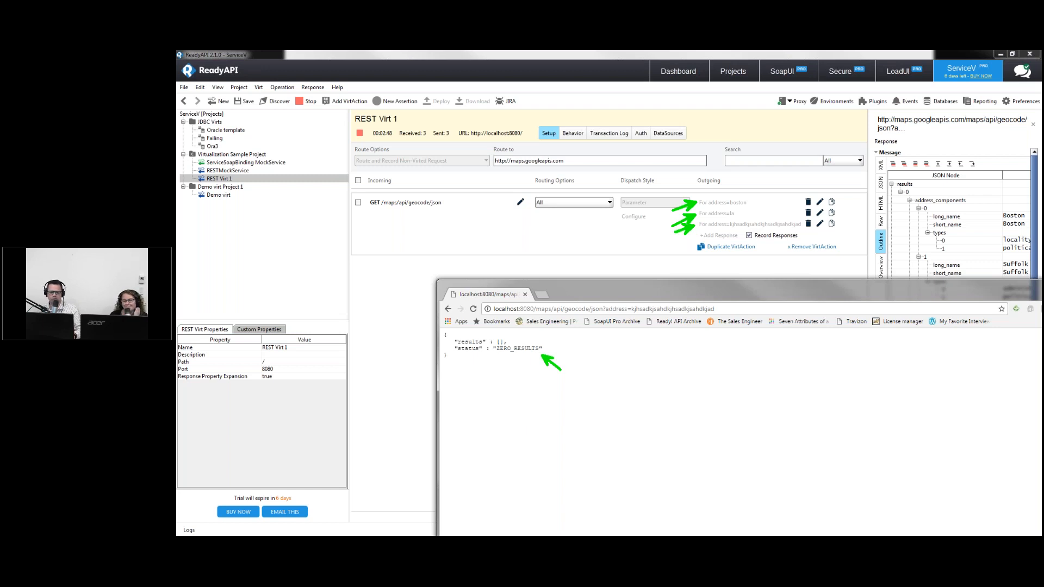
Set the routing option of the GET /maps/api/geocode/json action to None
{"action": "left_click", "coordinate": [584, 208]}
{"action": "left_click", "coordinate": [583, 208]}
{"action": "left_click", "coordinate": [568, 216]}
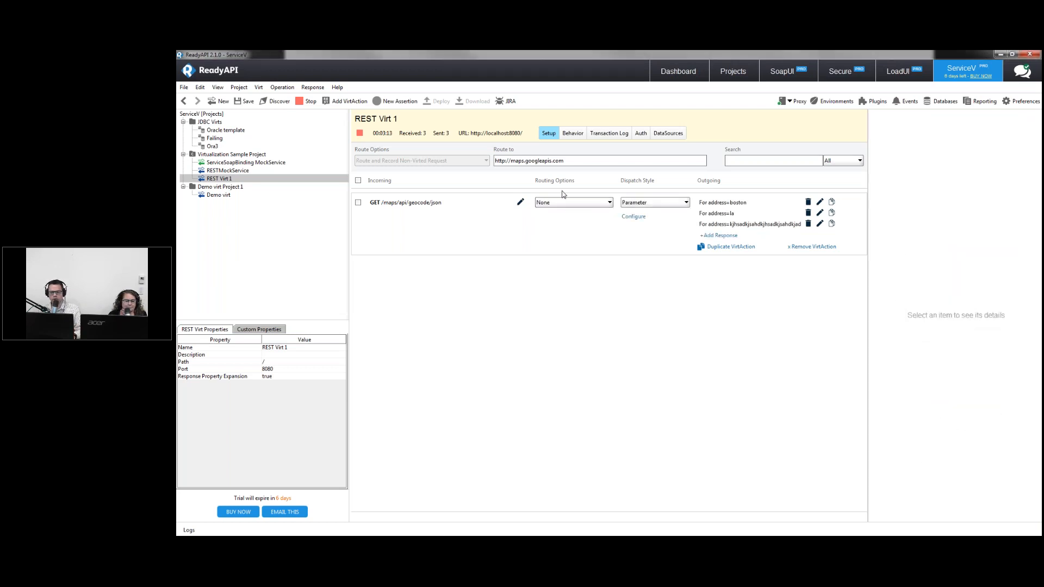
Show the body of the recorded response for the invalid address and rename that response to "no results"
{"action": "left_click", "coordinate": [417, 206]}
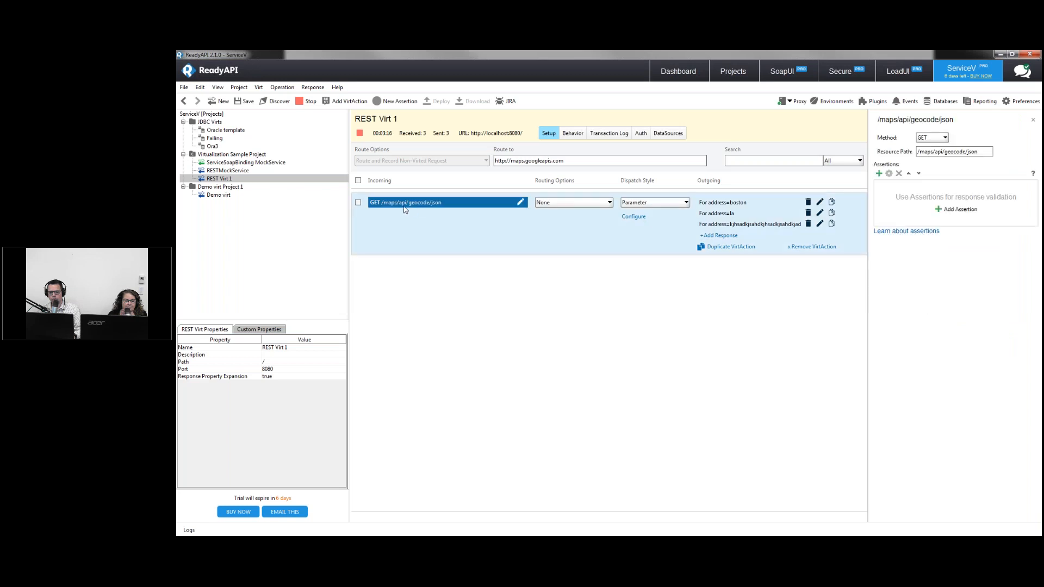
{"action": "right_click", "coordinate": [715, 226]}
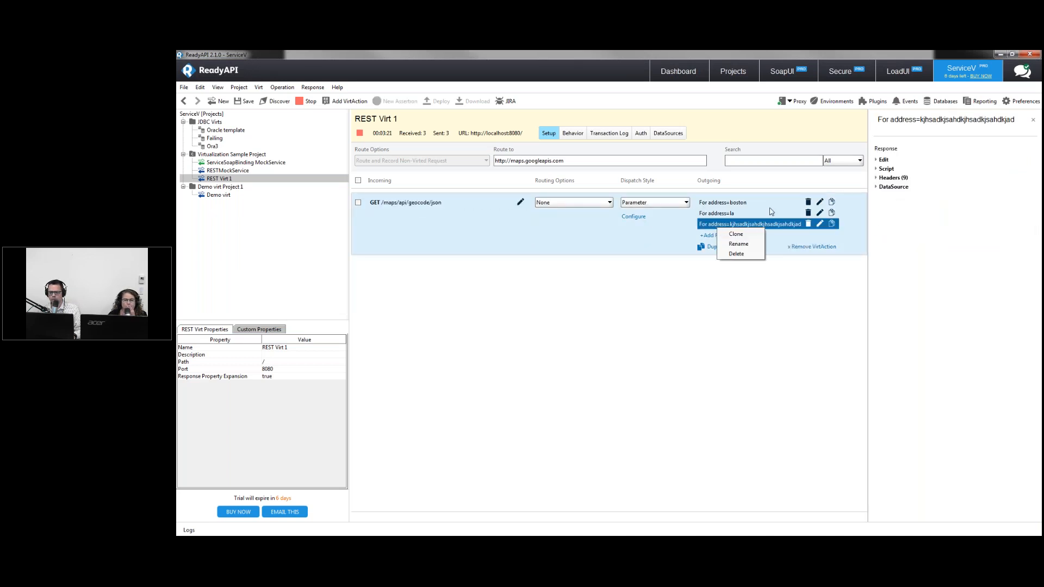
{"action": "left_click", "coordinate": [880, 159]}
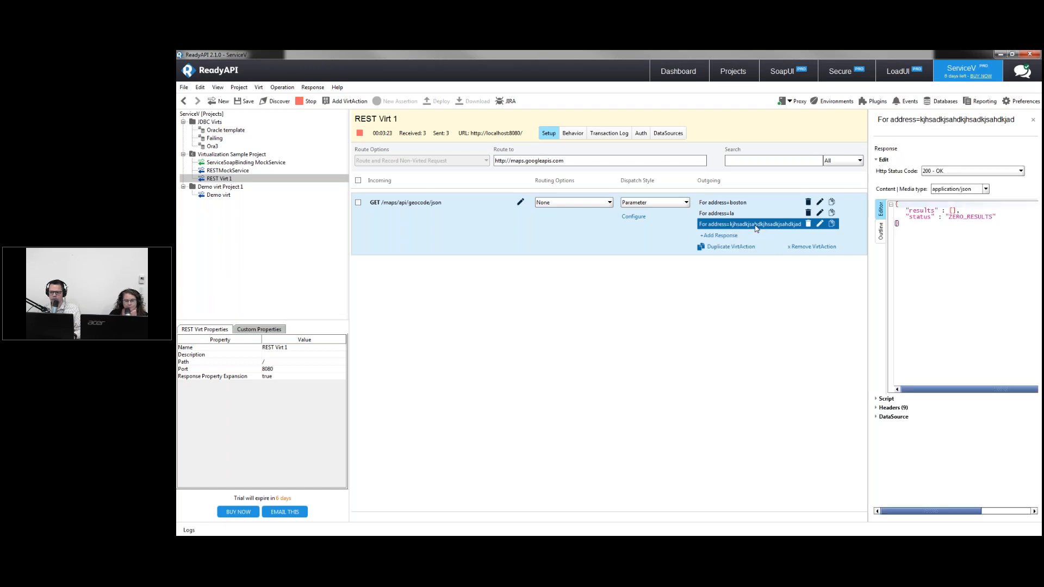
{"action": "left_click", "coordinate": [820, 224]}
{"action": "type", "text": "no results"}
{"action": "key", "text": "Return"}
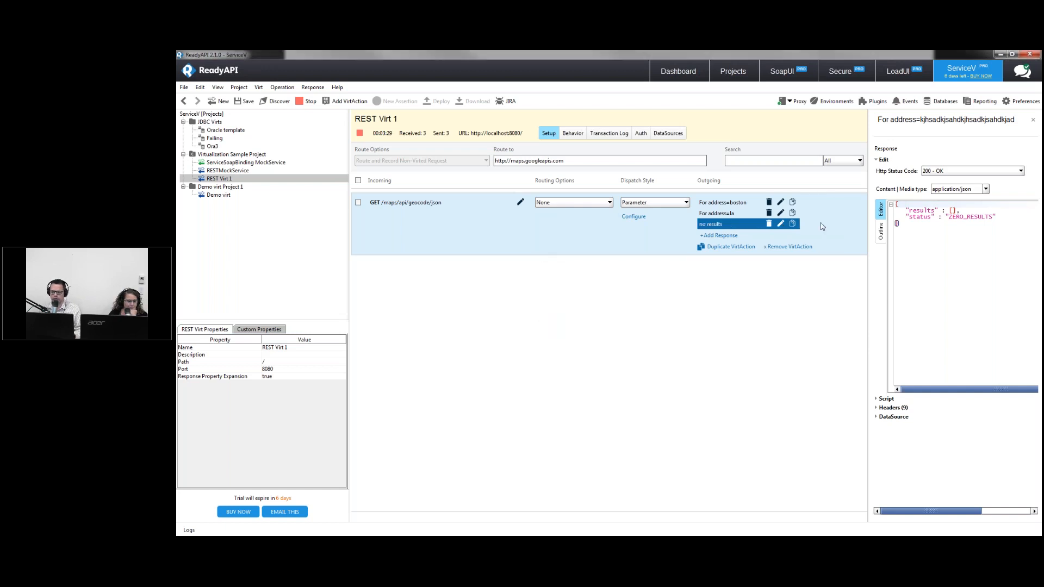
Set the default response of the GET /maps/api/geocode/json action's parameter dispatching to "no results"
{"action": "left_click", "coordinate": [678, 219]}
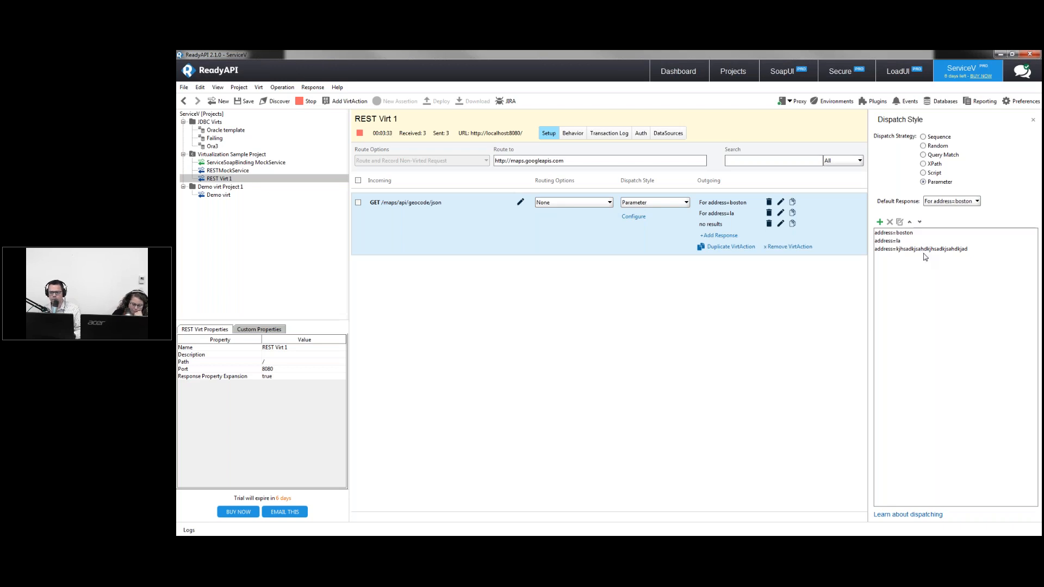
{"action": "left_click", "coordinate": [952, 203]}
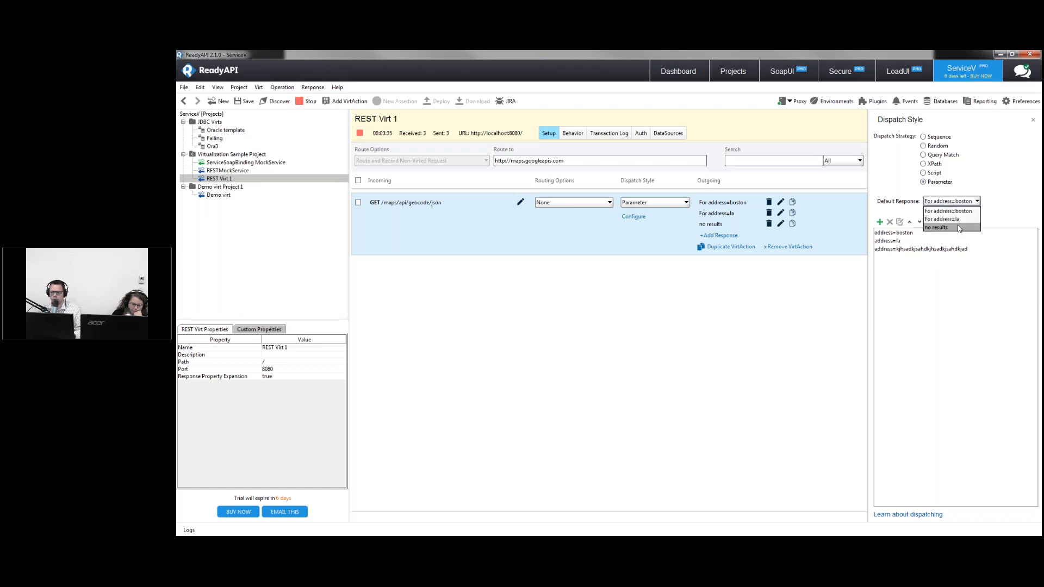
{"action": "left_click", "coordinate": [959, 228]}
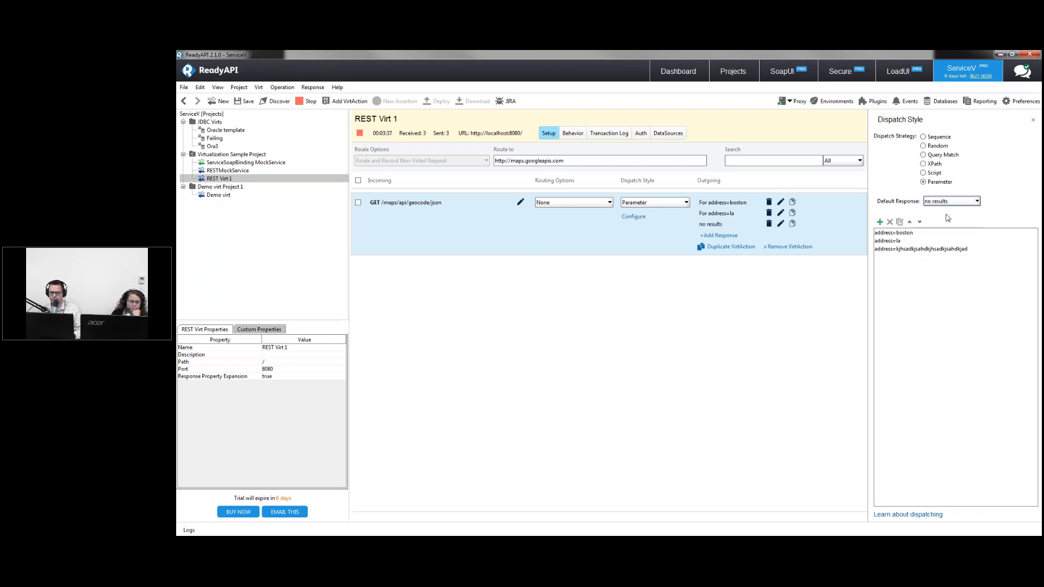
Add the line "SB" : "Academy", to the first address component in the body of the recorded boston response
{"action": "key", "text": "alt+Tab"}
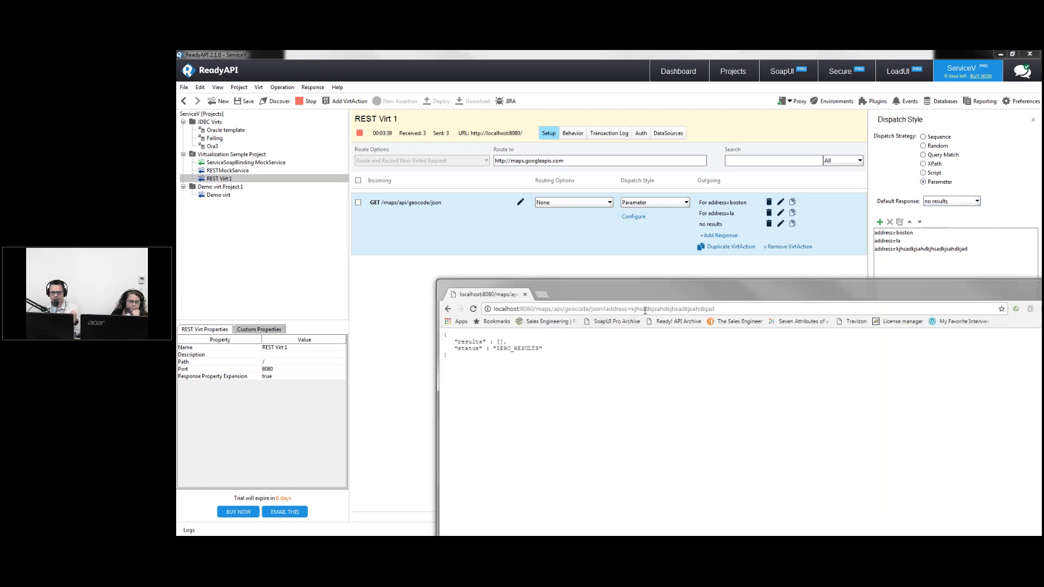
{"action": "left_click", "coordinate": [720, 205]}
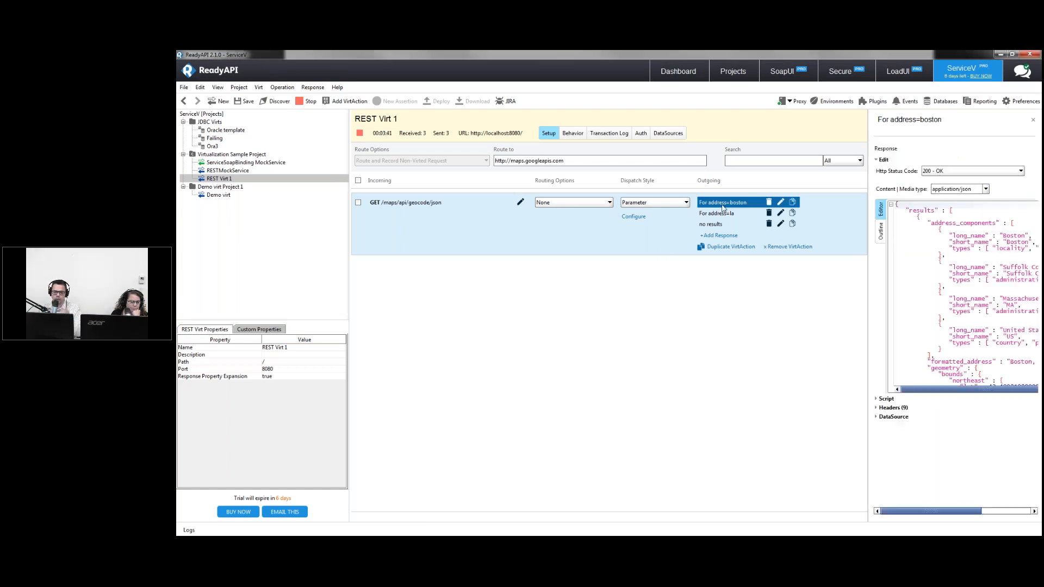
{"action": "left_click", "coordinate": [963, 229]}
{"action": "key", "text": "Return"}
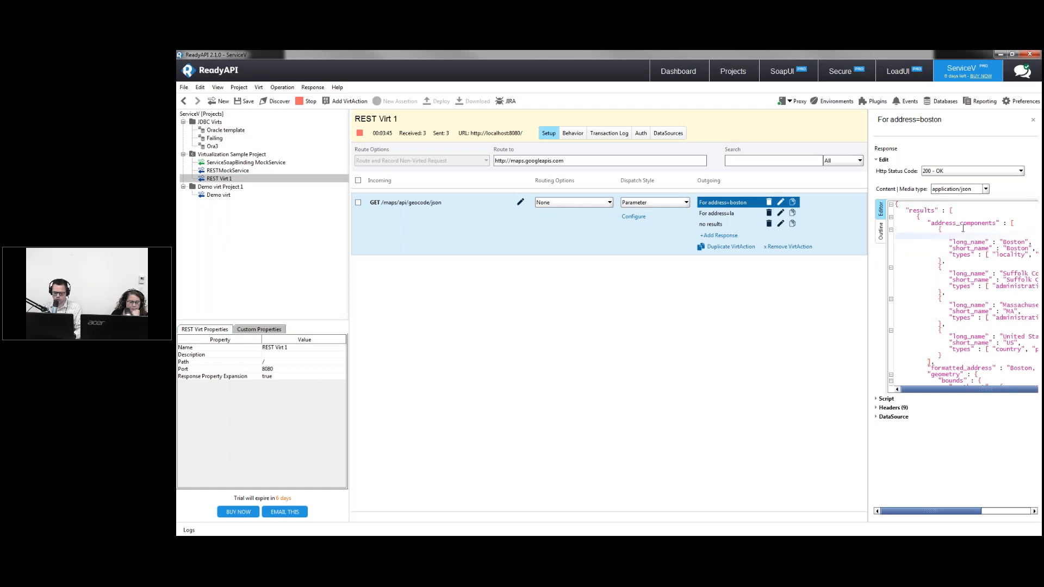
{"action": "type", "text": "${"}
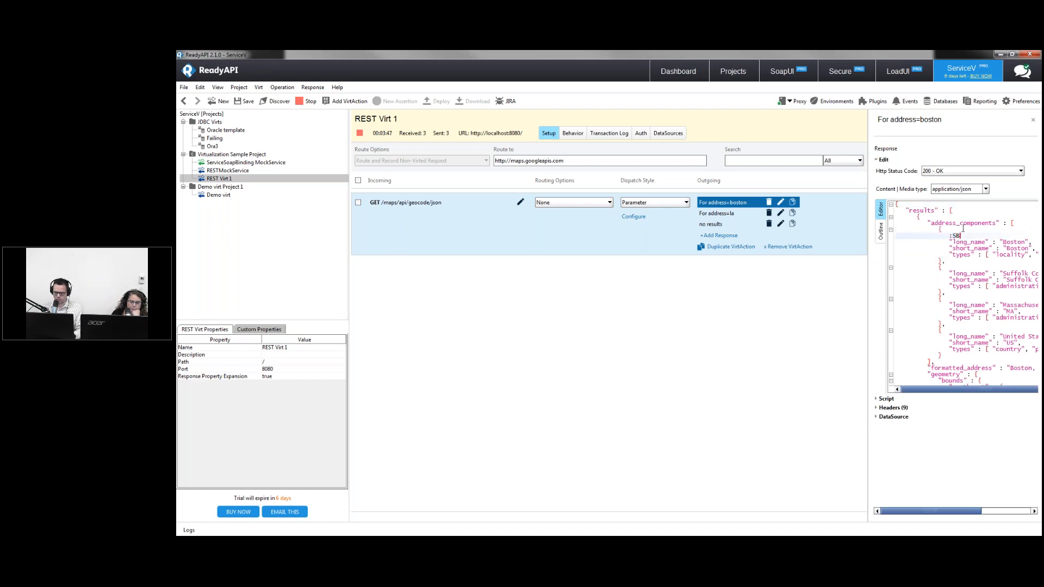
{"action": "key", "text": "BackSpace"}
{"action": "key", "text": "Tab"}
{"action": "type", "text": "\"${"}
{"action": "type", "text": "\" : \"Acade"}
{"action": "type", "text": "my"}
{"action": "type", "text": "\","}
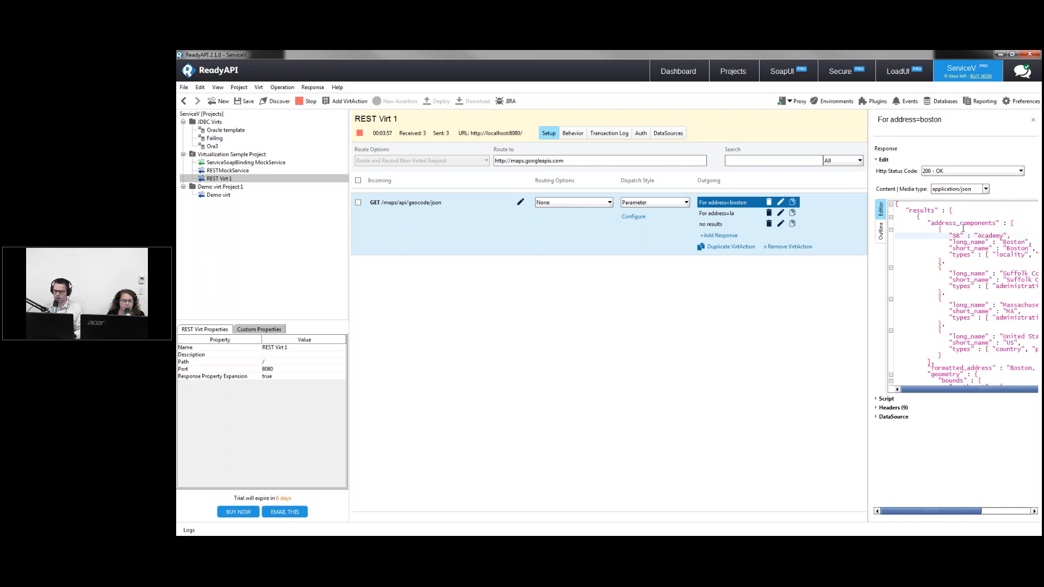
{"action": "left_click_drag", "start_coordinate": [949, 235], "coordinate": [951, 244]}
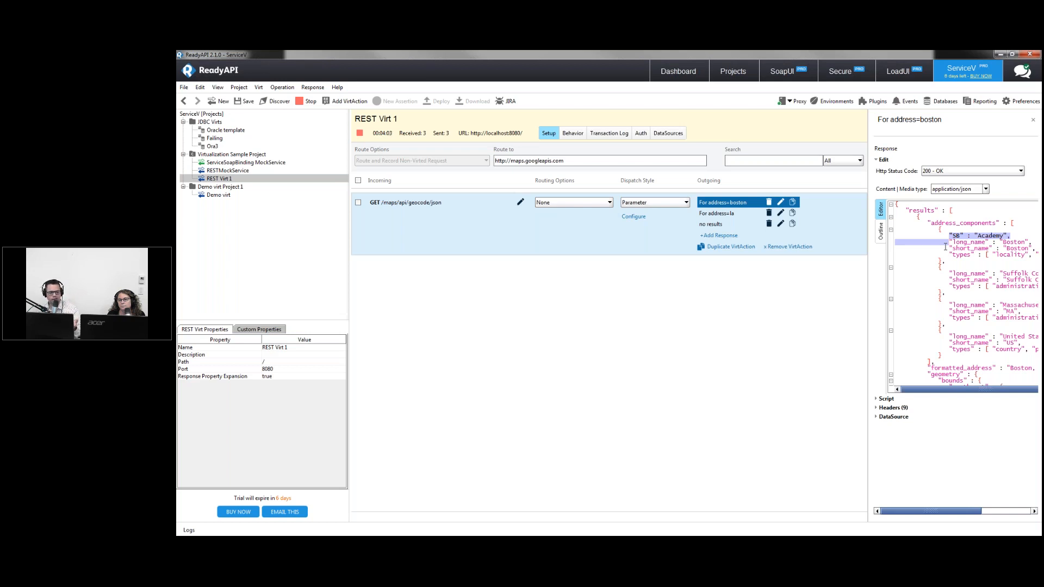
Review the available HTTP status codes and the rest of the JSON body for the boston response
{"action": "left_click", "coordinate": [987, 173]}
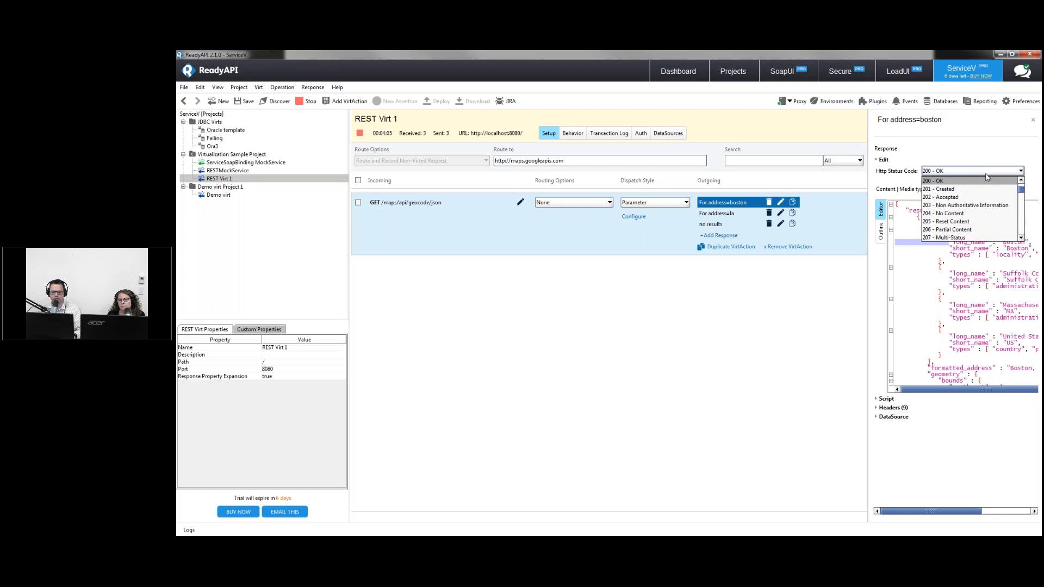
{"action": "left_click", "coordinate": [984, 149]}
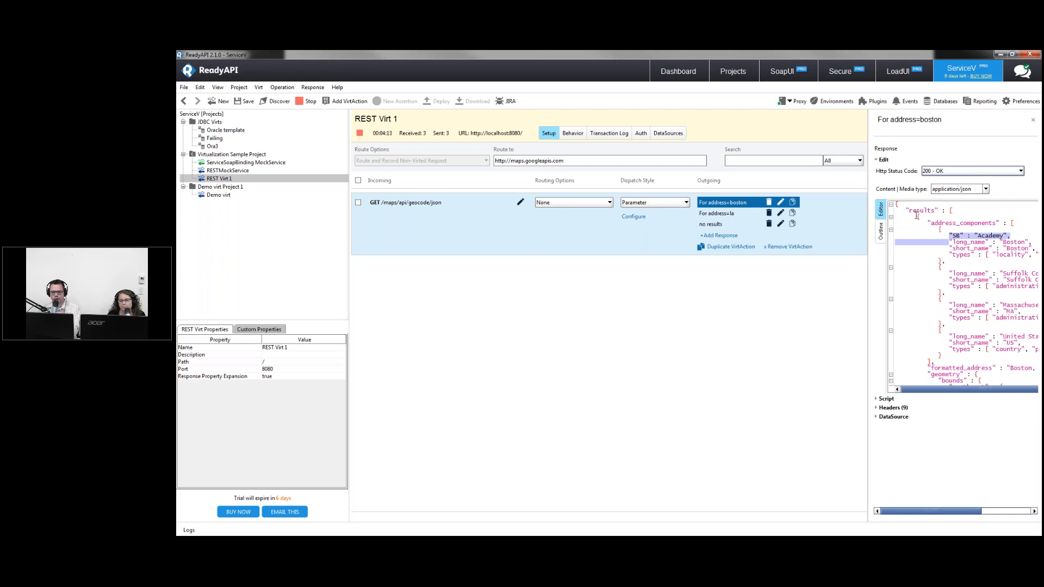
{"action": "left_click", "coordinate": [927, 233]}
{"action": "scroll", "coordinate": [925, 272], "scroll_direction": "down", "scroll_amount": 9}
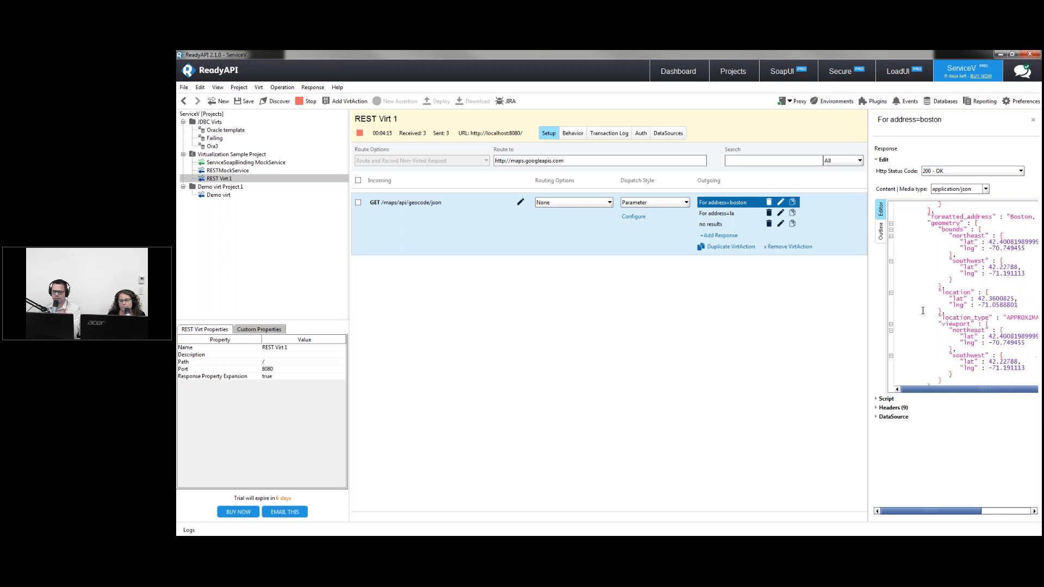
{"action": "scroll", "coordinate": [923, 312], "scroll_direction": "up", "scroll_amount": 9}
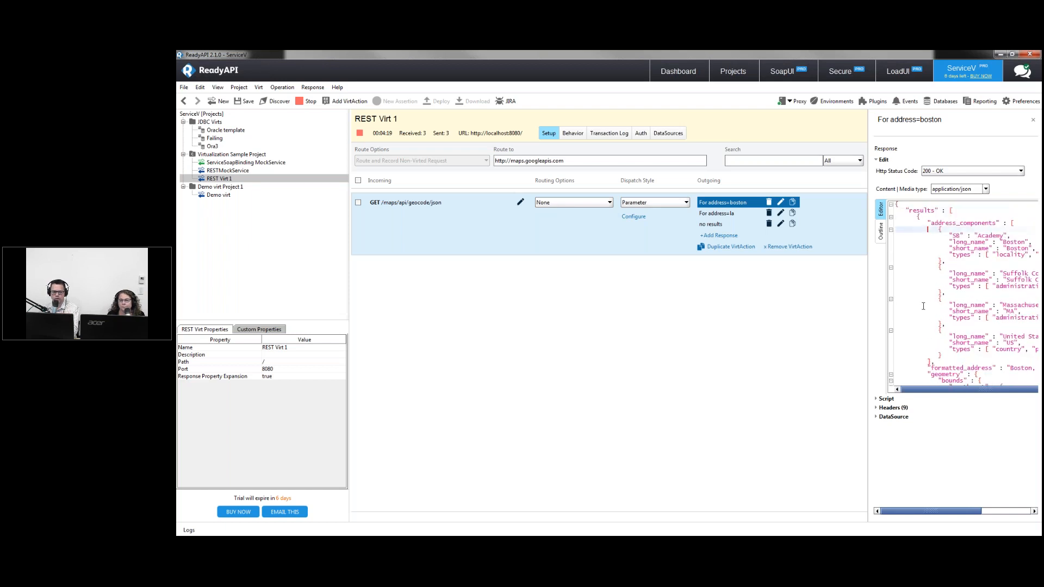
Switch to the browser and test the default response by requesting the JSON geocode URL with the address chicago
{"action": "key", "text": "alt+Tab"}
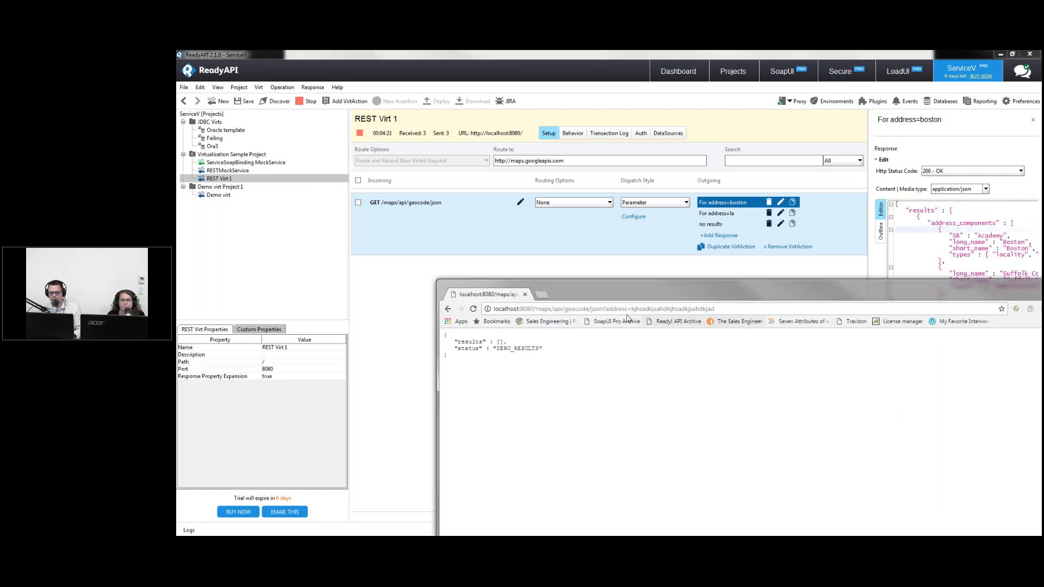
{"action": "double_click", "coordinate": [652, 308]}
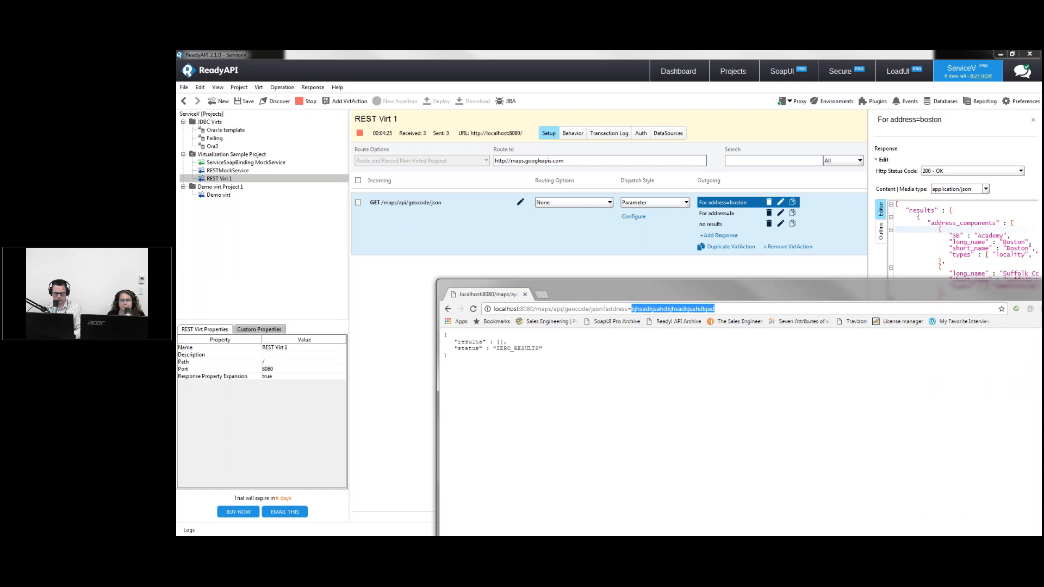
{"action": "type", "text": "chicag"}
{"action": "type", "text": "o"}
{"action": "key", "text": "Return"}
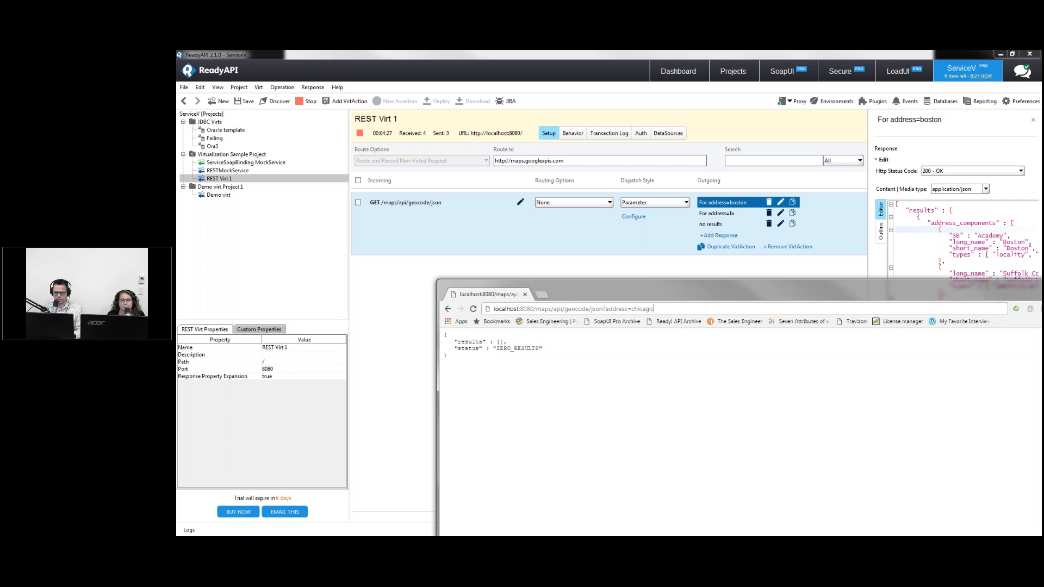
{"action": "left_click", "coordinate": [473, 309]}
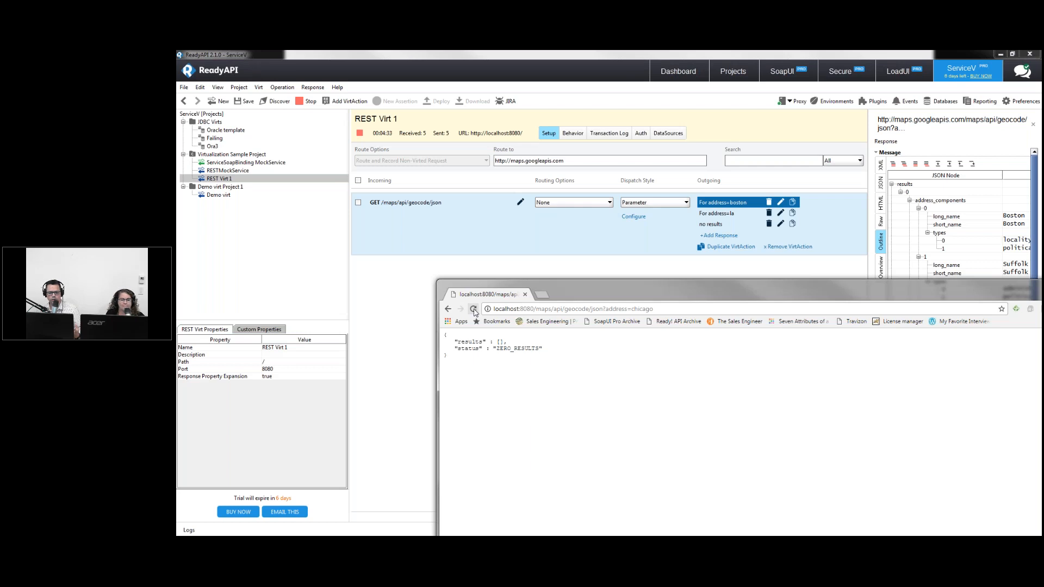
Request the JSON geocode URL with the address boston, reload it, and highlight the custom "SB" line in the response
{"action": "double_click", "coordinate": [643, 309]}
{"action": "type", "text": "boston"}
{"action": "key", "text": "Return"}
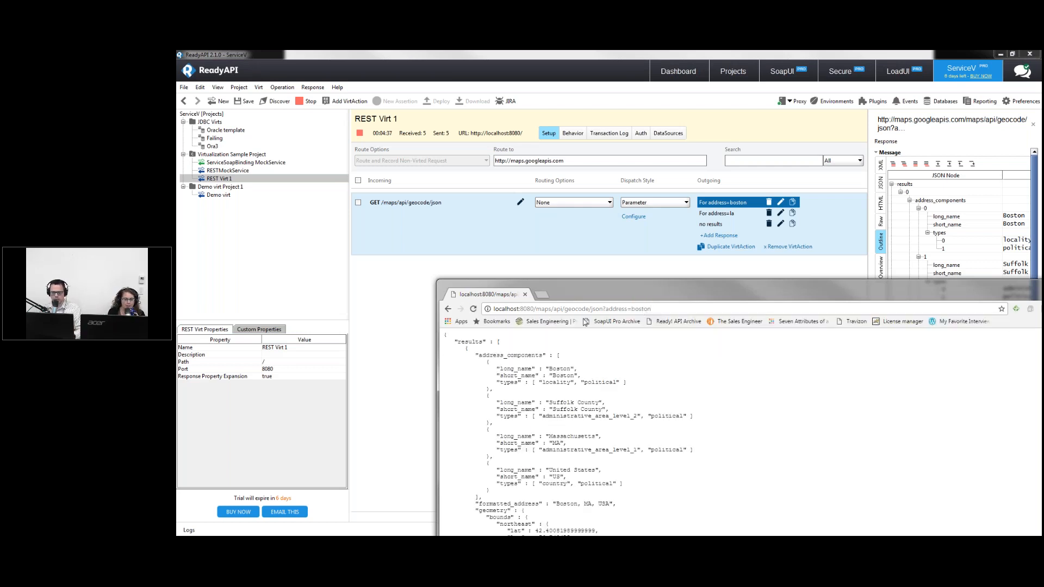
{"action": "left_click", "coordinate": [474, 310]}
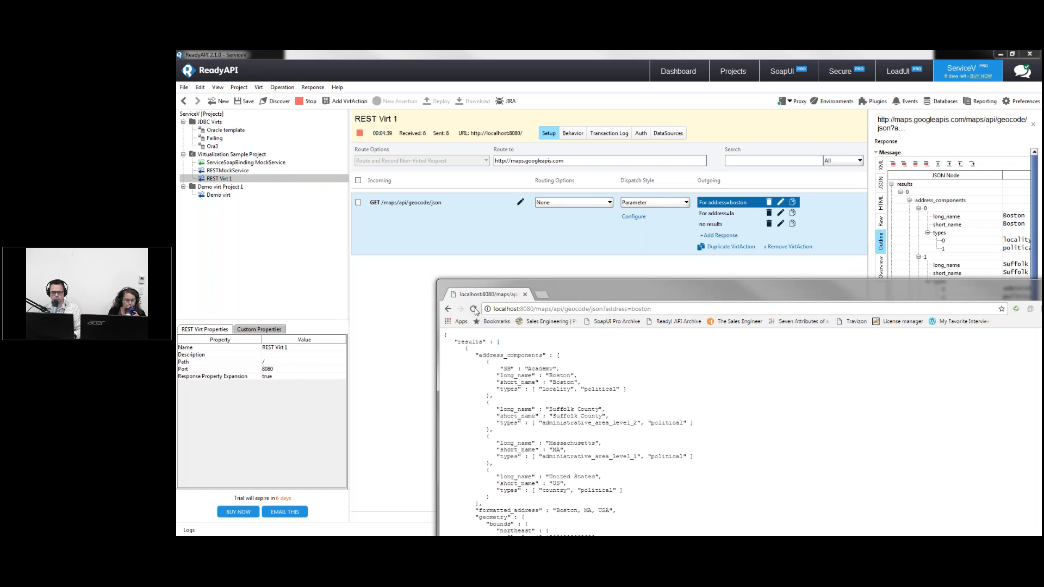
{"action": "left_click_drag", "start_coordinate": [499, 369], "coordinate": [496, 376]}
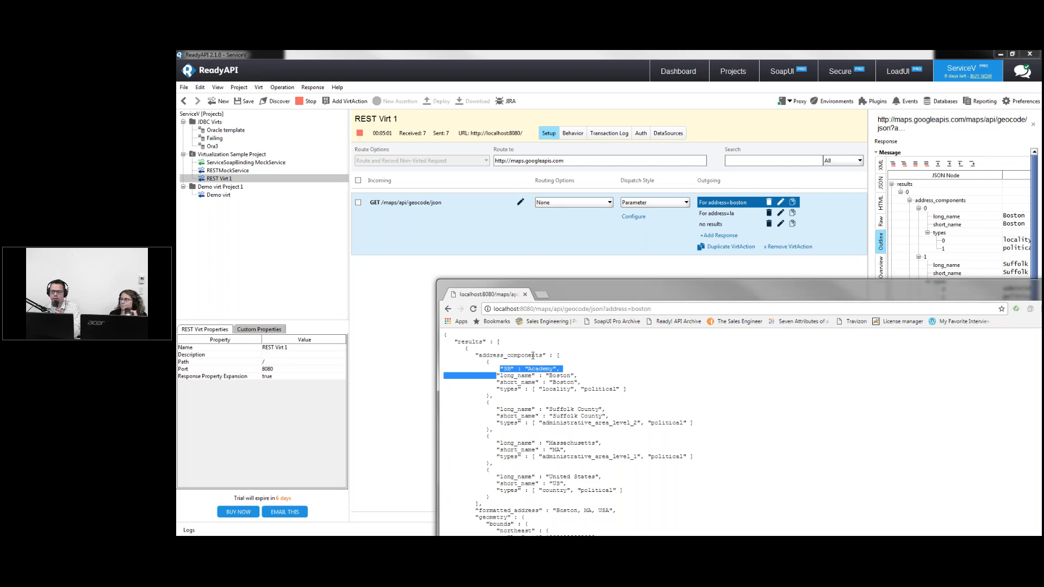
Return to ReadyAPI and look over the HTTP status code options of the boston response
{"action": "left_click", "coordinate": [726, 206]}
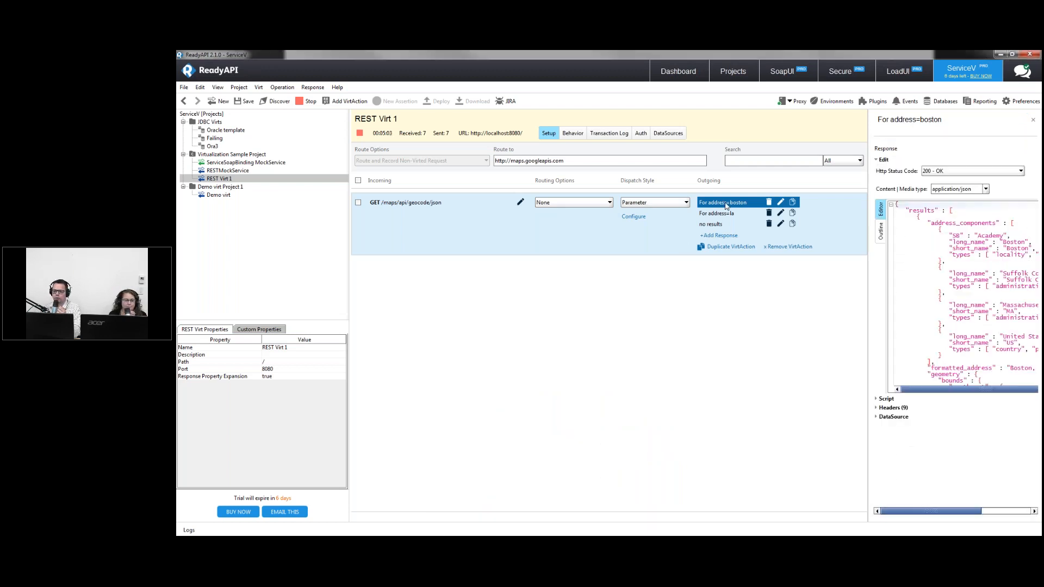
{"action": "left_click", "coordinate": [952, 172]}
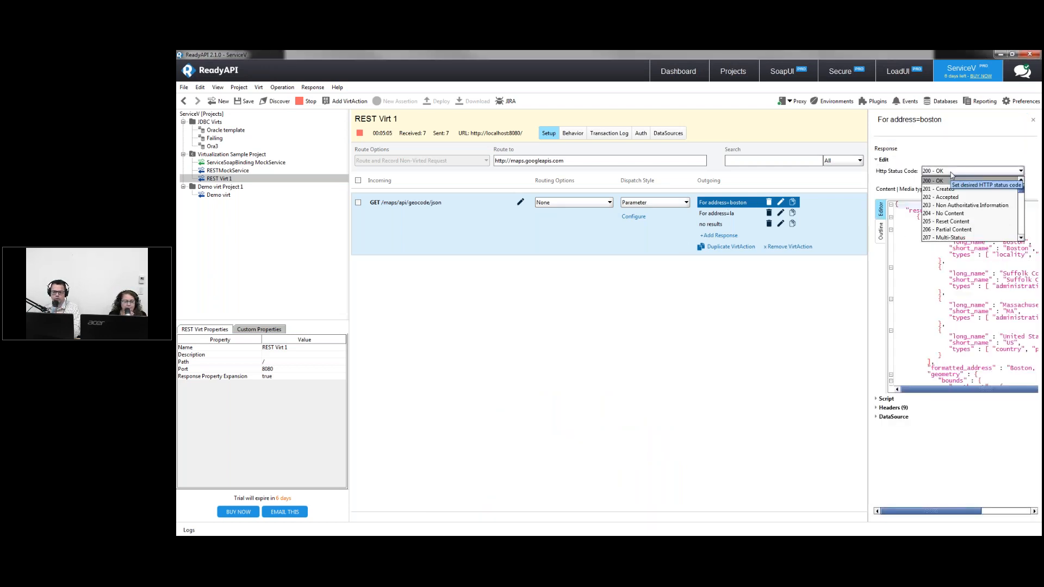
{"action": "left_click", "coordinate": [728, 282]}
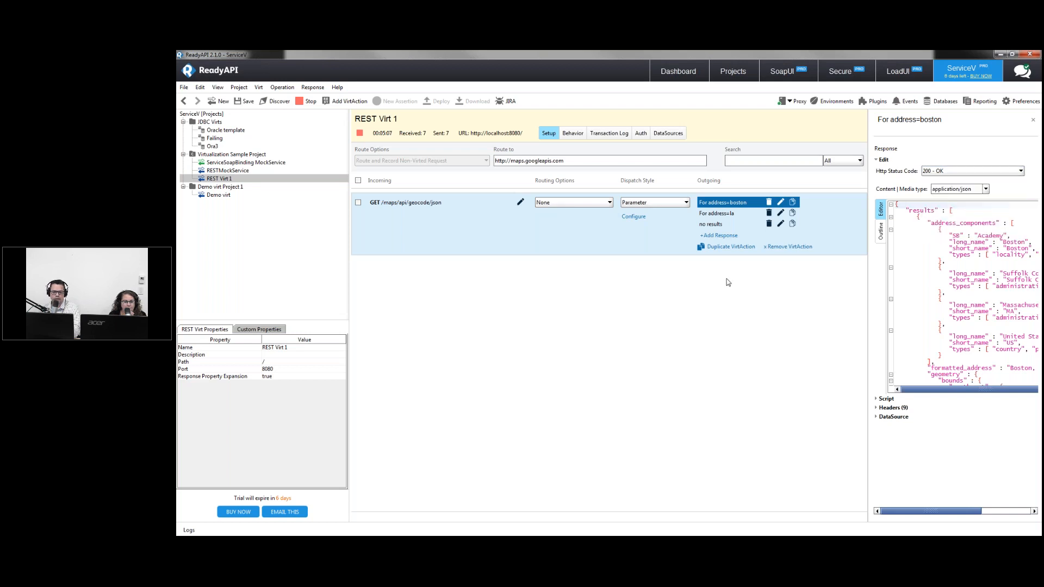
Switch back to the browser, reload the boston JSON request, and examine the added "SB" line
{"action": "key", "text": "alt+Tab"}
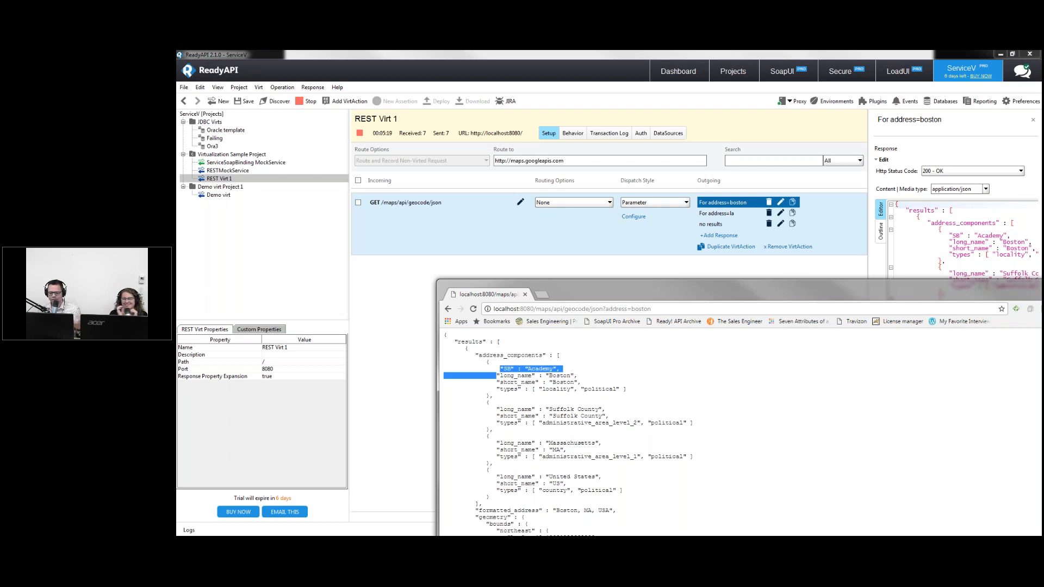
{"action": "left_click", "coordinate": [596, 308]}
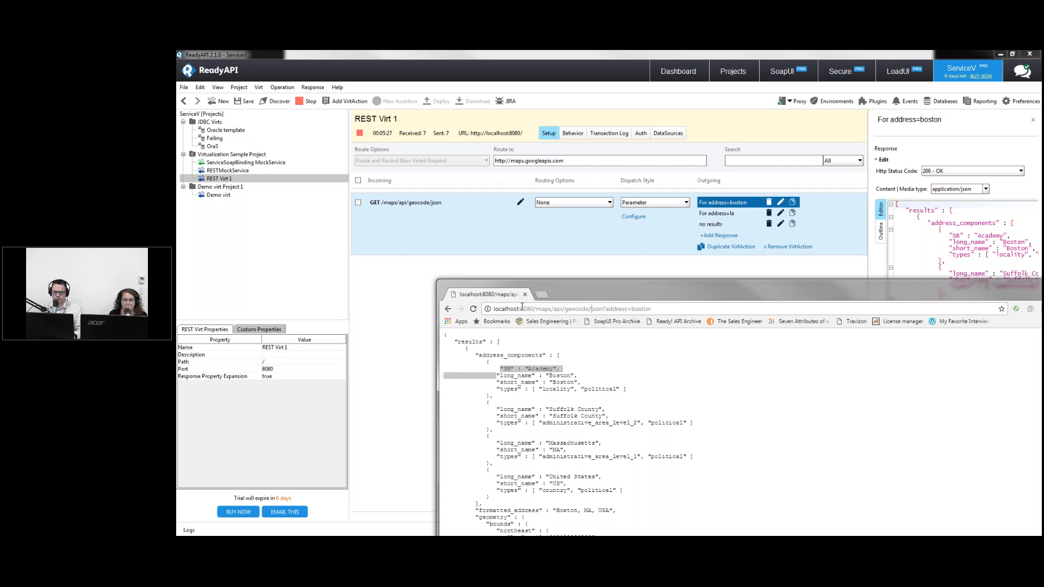
{"action": "left_click", "coordinate": [474, 309]}
{"action": "left_click_drag", "start_coordinate": [487, 369], "coordinate": [496, 376]}
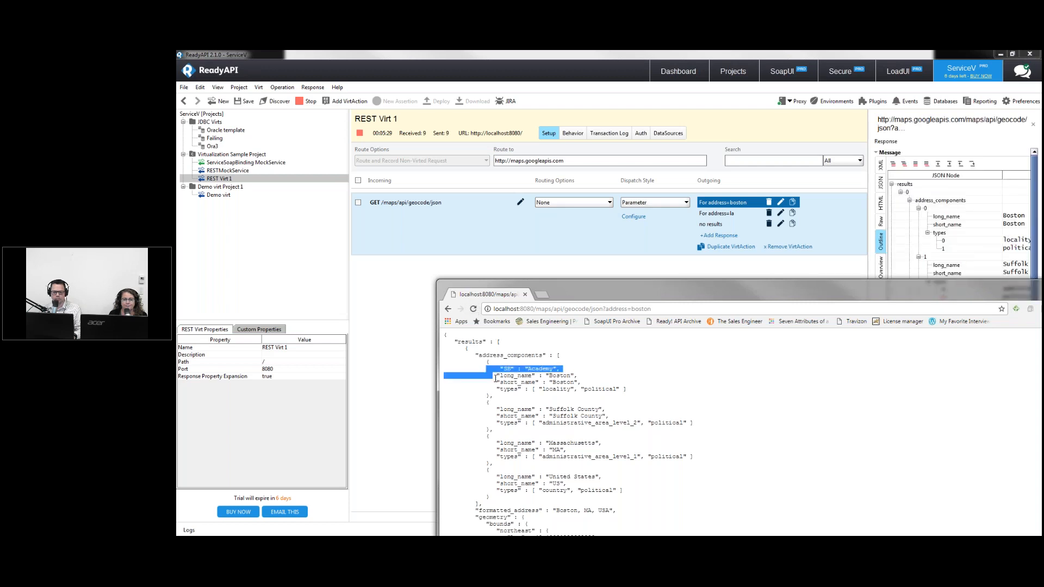
Record a new action by requesting the geocode URL with xml in place of json for the address boston
{"action": "double_click", "coordinate": [597, 309]}
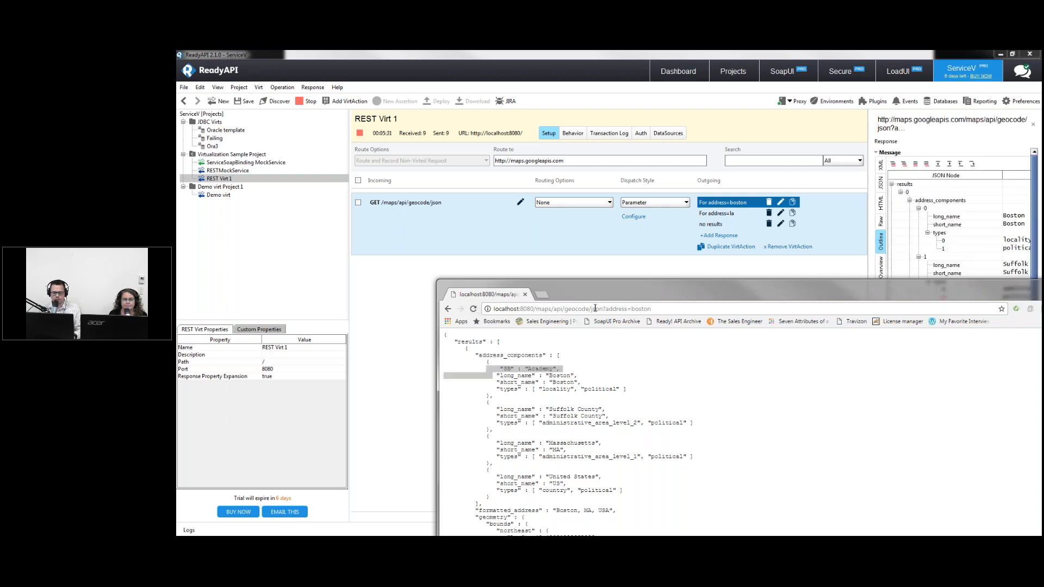
{"action": "type", "text": "xml"}
{"action": "key", "text": "Return"}
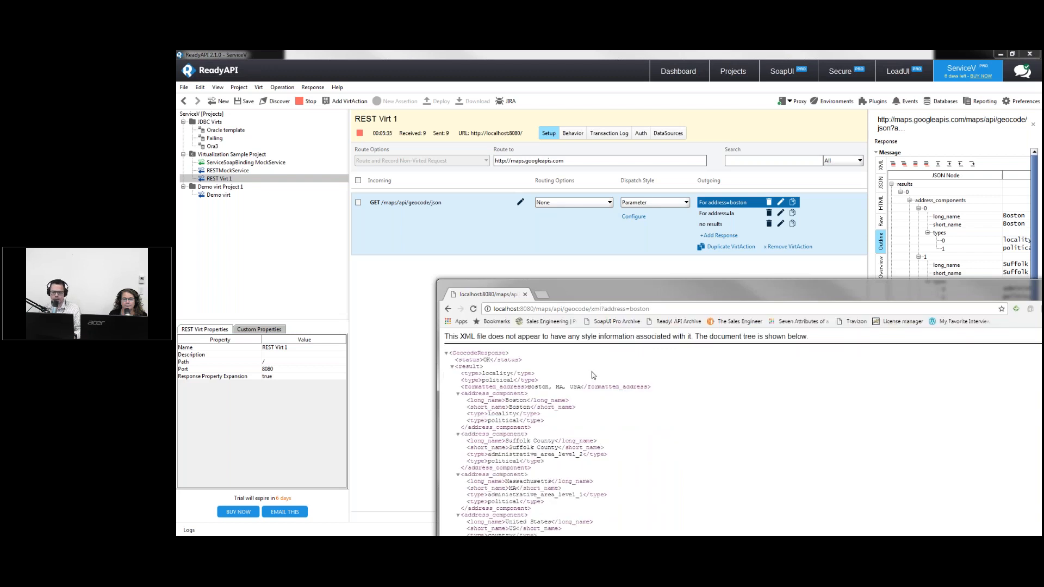
{"action": "left_click", "coordinate": [473, 309]}
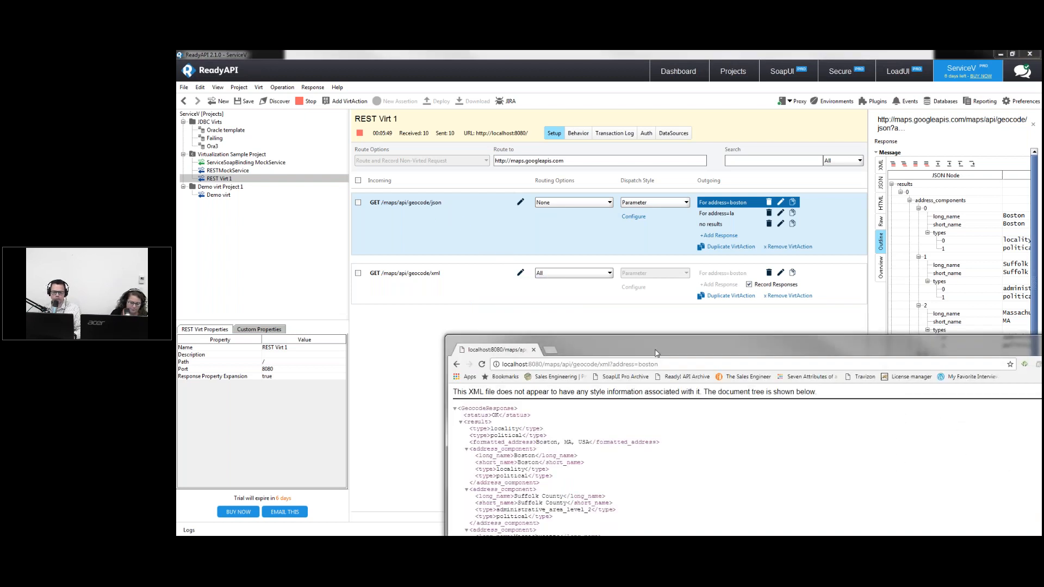
Record a second XML response by requesting the xml geocode URL with the address chicago
{"action": "left_click_drag", "start_coordinate": [660, 347], "coordinate": [577, 283]}
{"action": "double_click", "coordinate": [588, 297]}
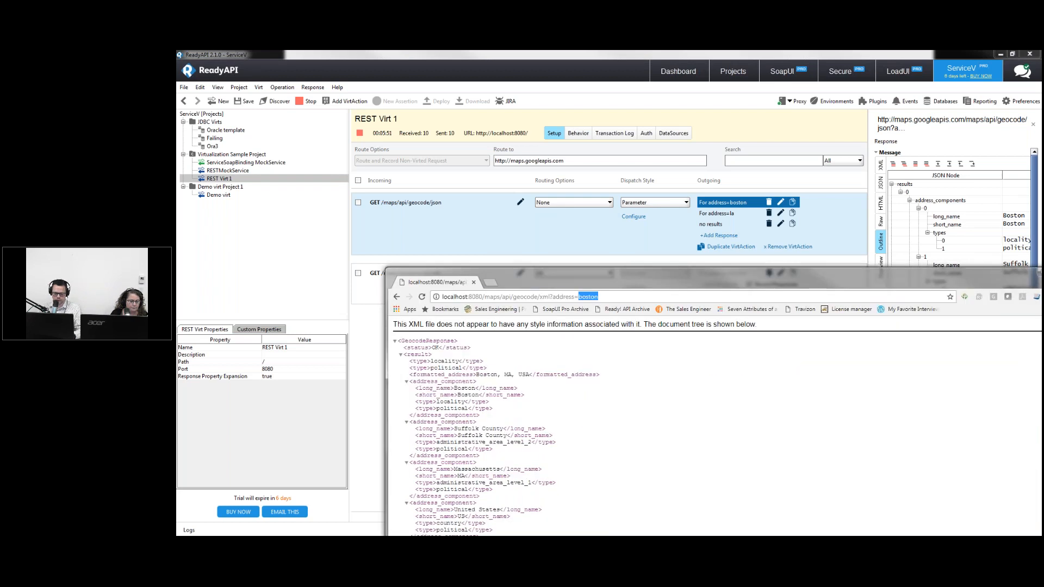
{"action": "type", "text": "cho"}
{"action": "key", "text": "BackSpace"}
{"action": "type", "text": "icago"}
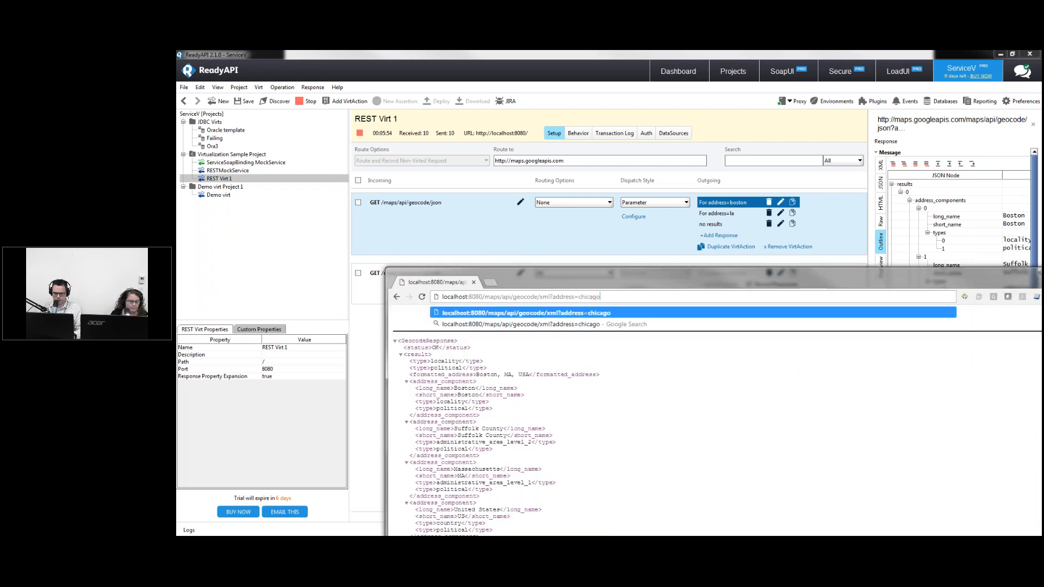
{"action": "key", "text": "Return"}
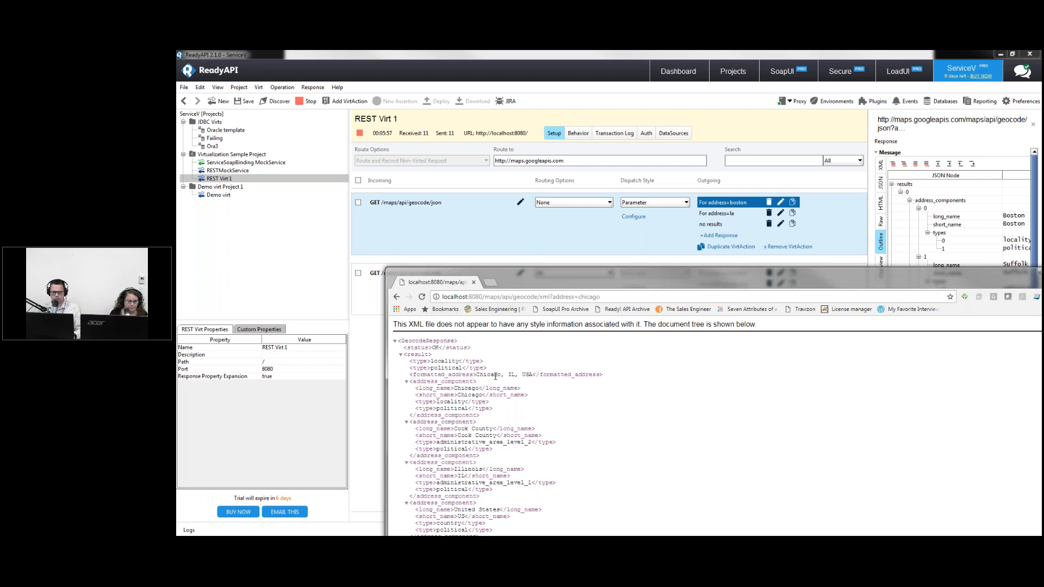
Request the chicago address through the json geocode URL again, and return to the REST Virt 1 setup in ReadyAPI
{"action": "double_click", "coordinate": [544, 297]}
{"action": "type", "text": "json"}
{"action": "key", "text": "Return"}
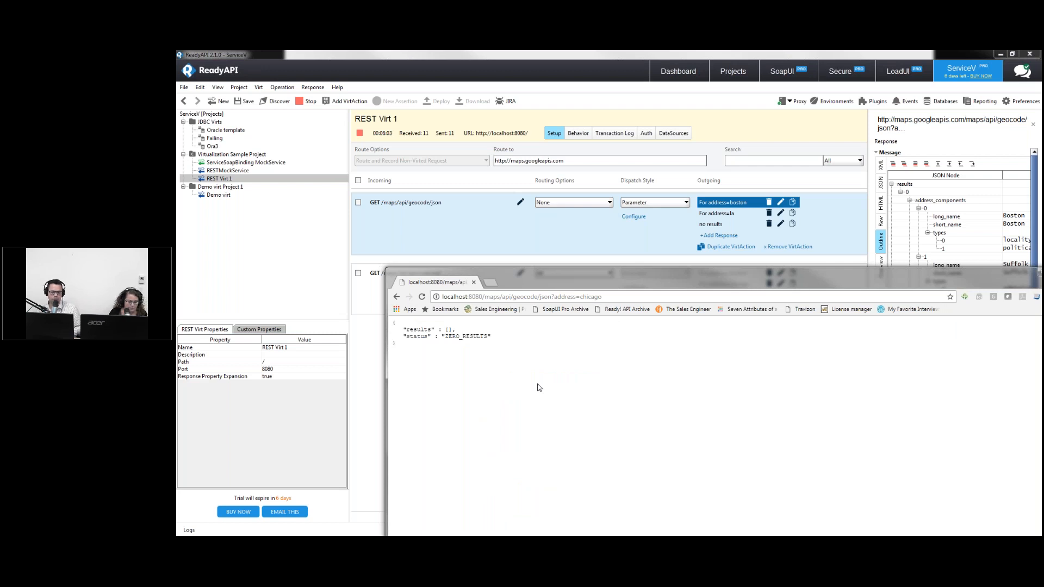
{"action": "left_click_drag", "start_coordinate": [635, 273], "coordinate": [643, 316]}
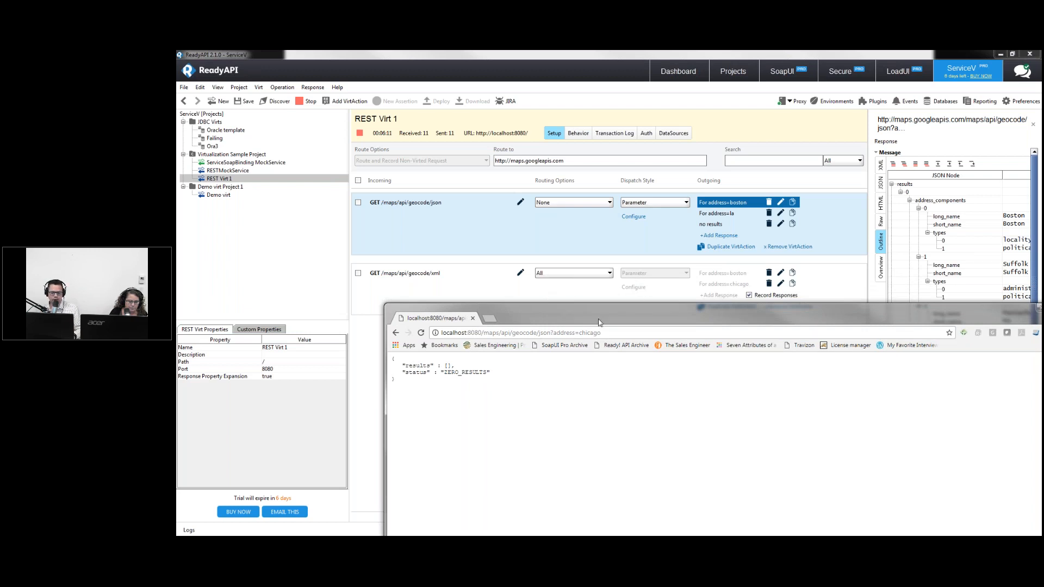
{"action": "left_click", "coordinate": [984, 313]}
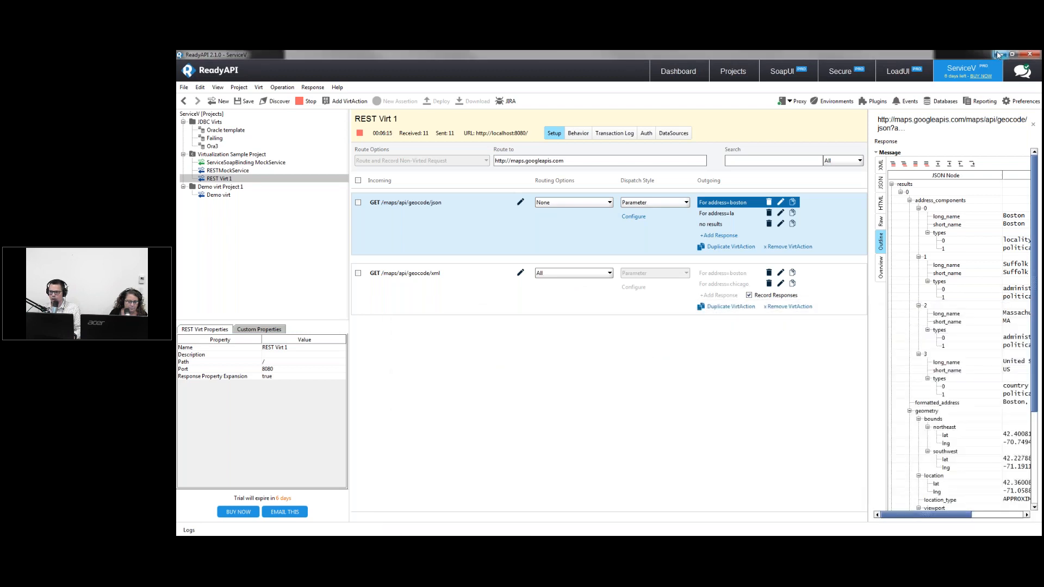
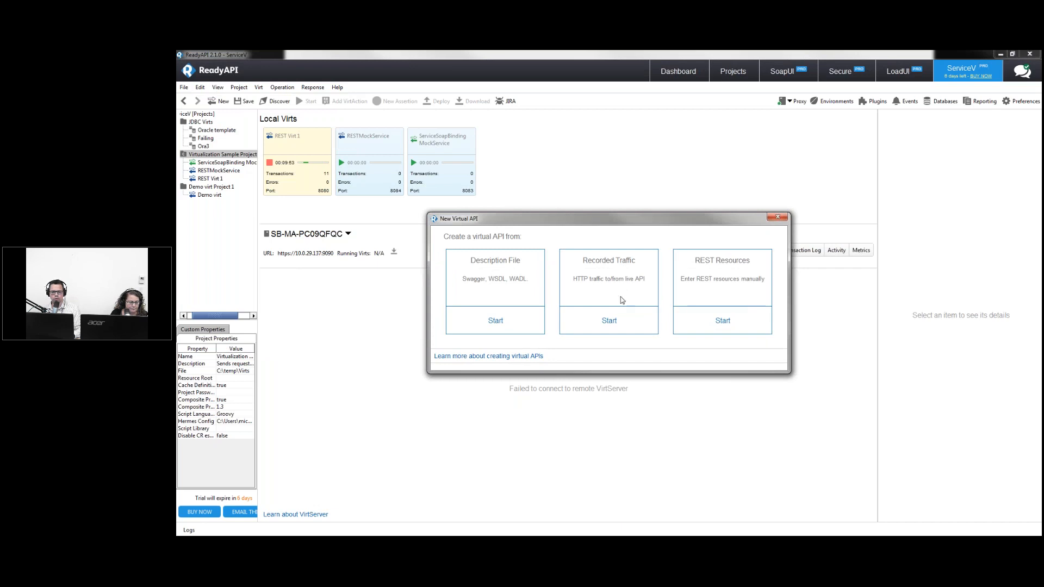
{"action": "left_click", "coordinate": [495, 316]}
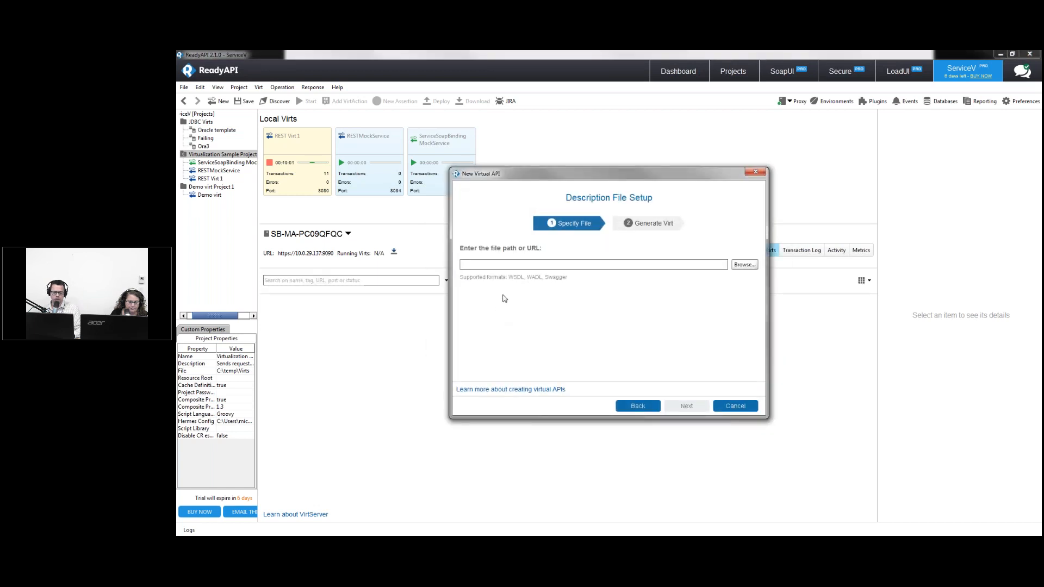
{"action": "type", "text": "http://petstore.swagger.io/v2/swagger.json"}
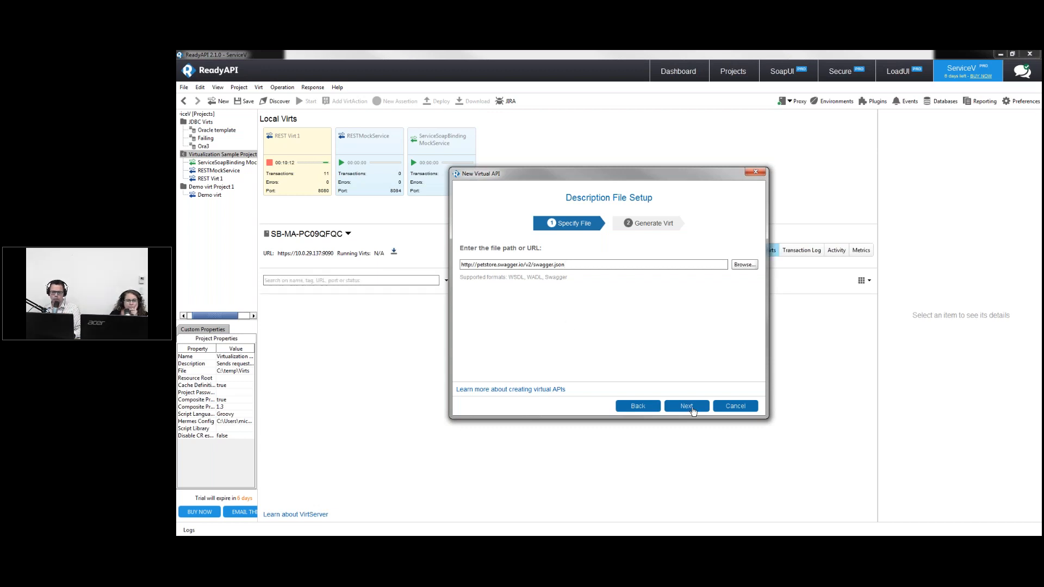
{"action": "left_click", "coordinate": [688, 407]}
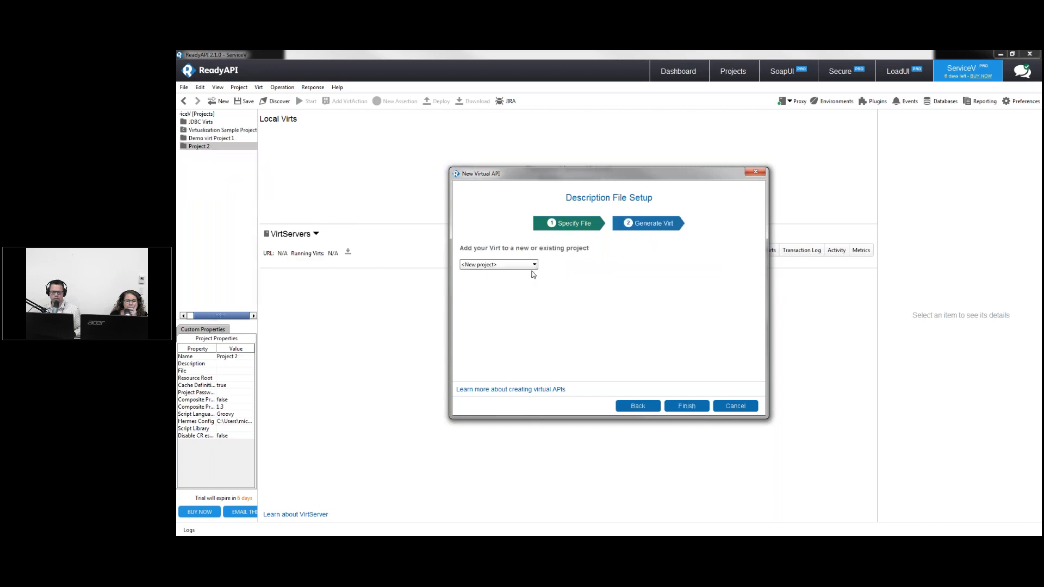
{"action": "left_click", "coordinate": [533, 265]}
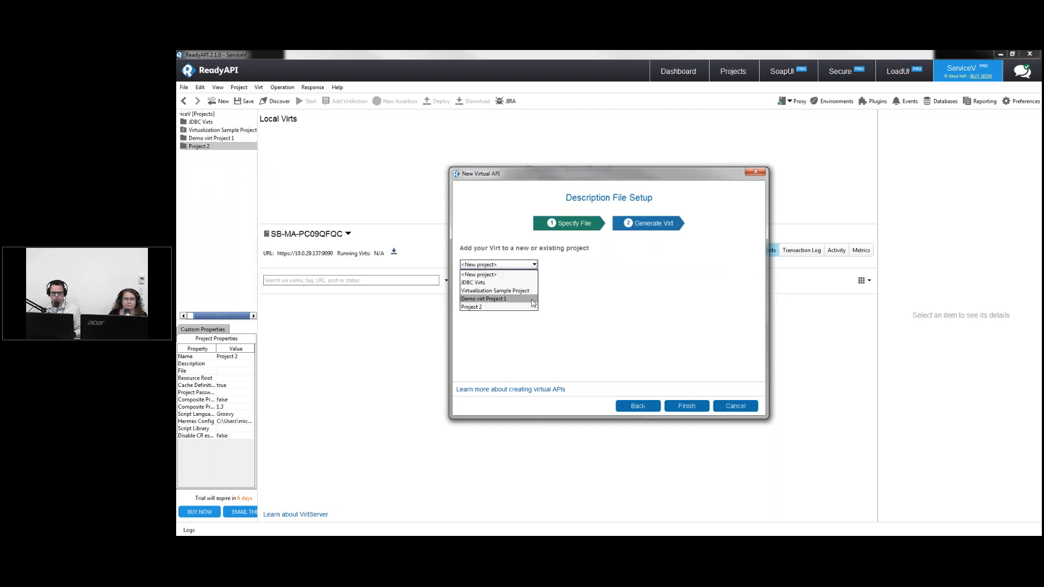
{"action": "left_click", "coordinate": [530, 291]}
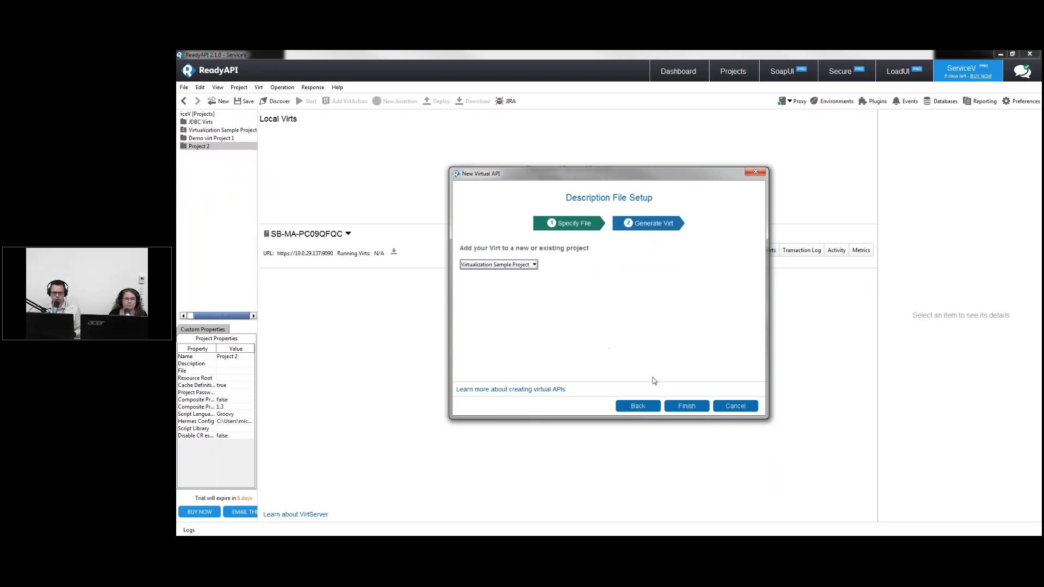
{"action": "left_click", "coordinate": [705, 409]}
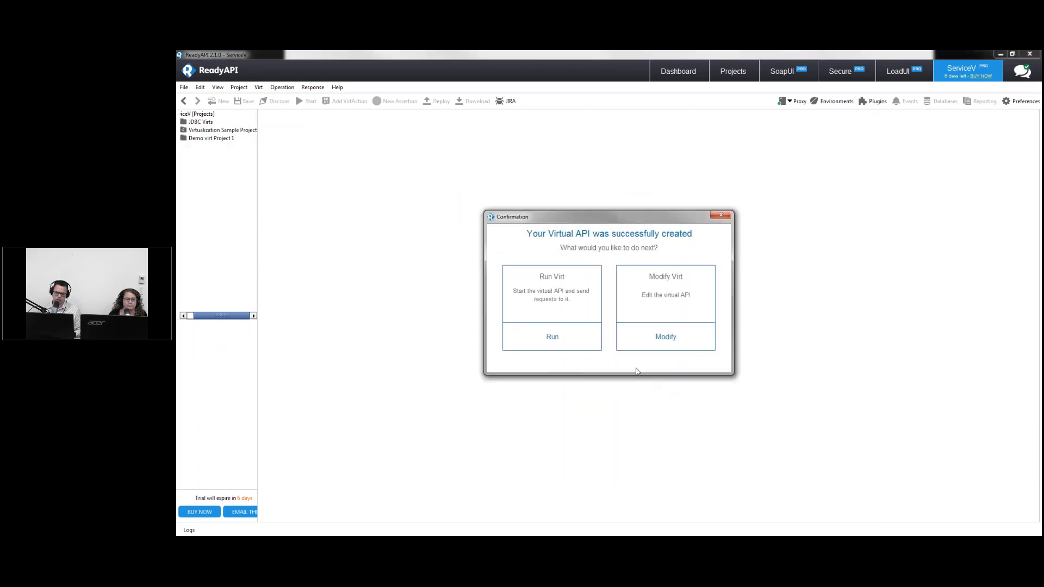
Run the new virtual API, agreeing to stop REST Virt 1, and send its GET /v2/pet/{petId} request from the overview
{"action": "left_click", "coordinate": [576, 342]}
{"action": "left_click", "coordinate": [589, 312]}
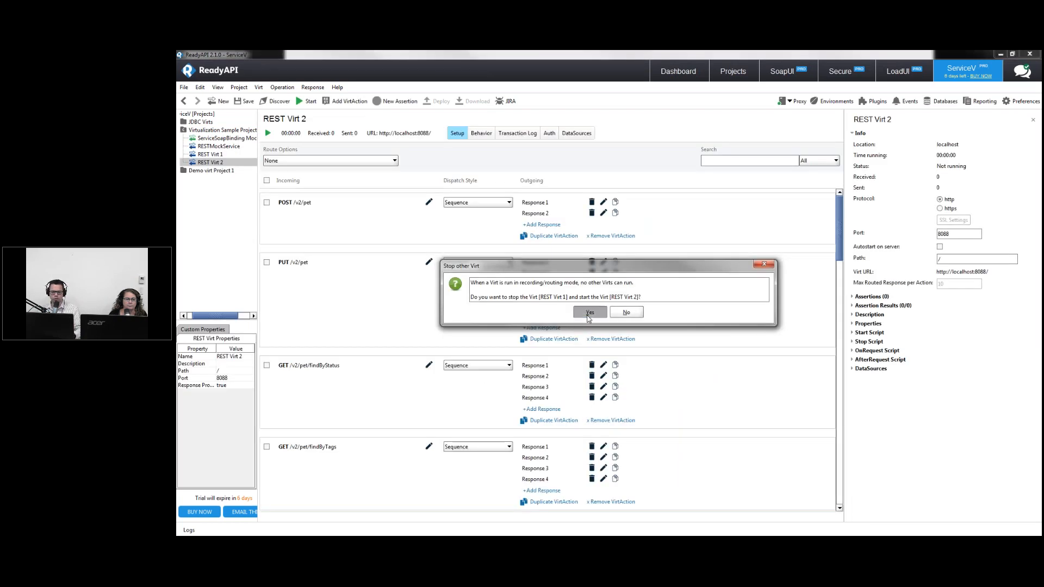
{"action": "left_click_drag", "start_coordinate": [594, 159], "coordinate": [789, 202]}
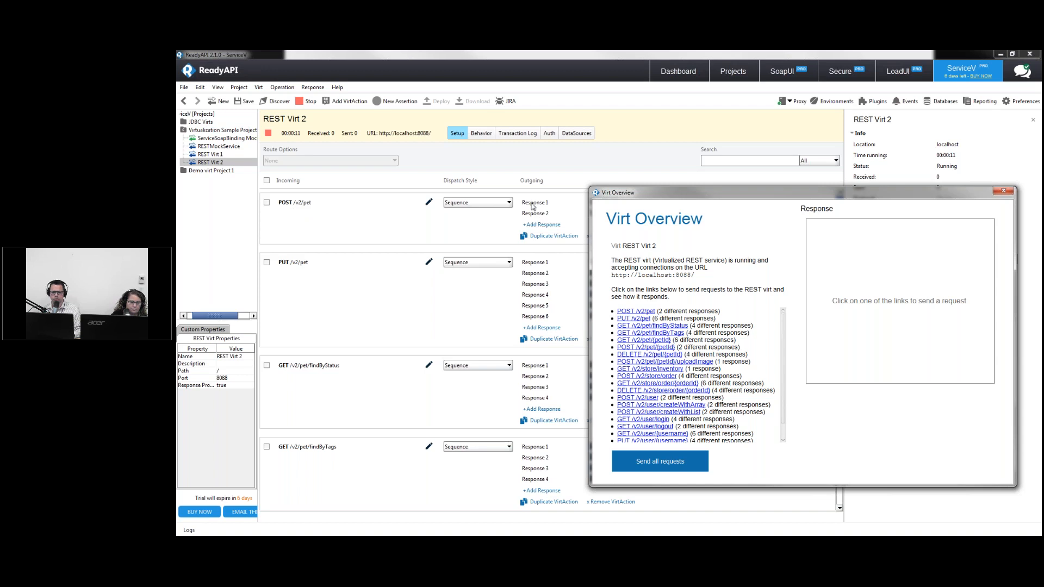
{"action": "left_click", "coordinate": [652, 341]}
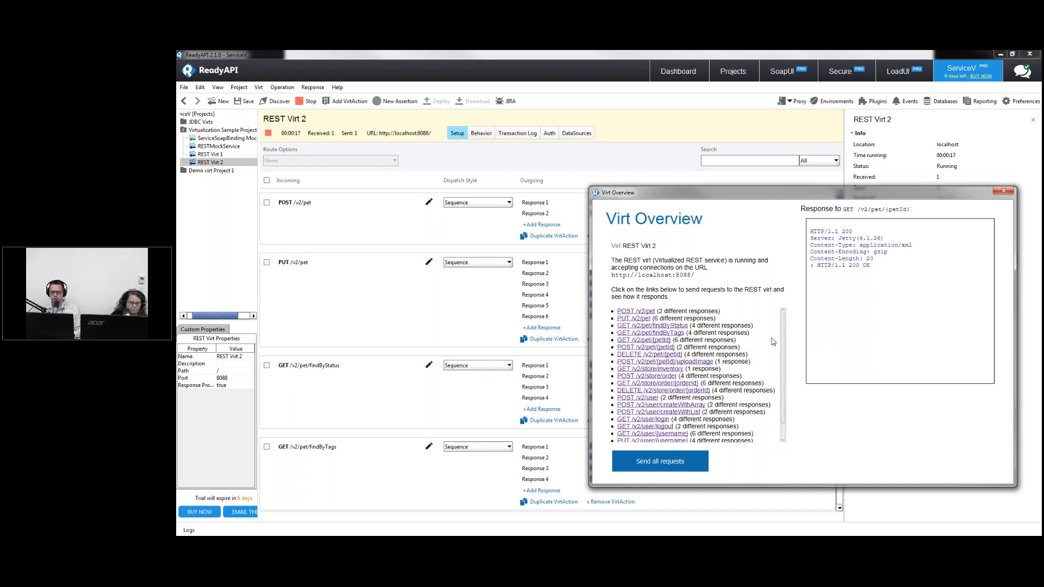
Look through the generated actions of REST Virt 2 and examine the first three responses of GET /v2/pet/{petId}
{"action": "left_click", "coordinate": [369, 327]}
{"action": "scroll", "coordinate": [370, 327], "scroll_direction": "down", "scroll_amount": 20}
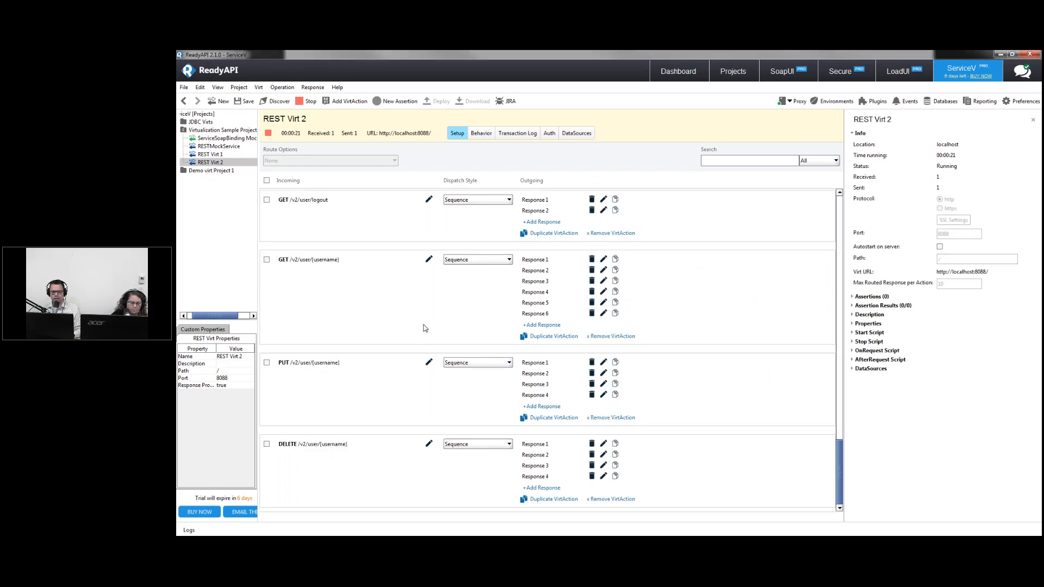
{"action": "scroll", "coordinate": [516, 272], "scroll_direction": "up", "scroll_amount": 20}
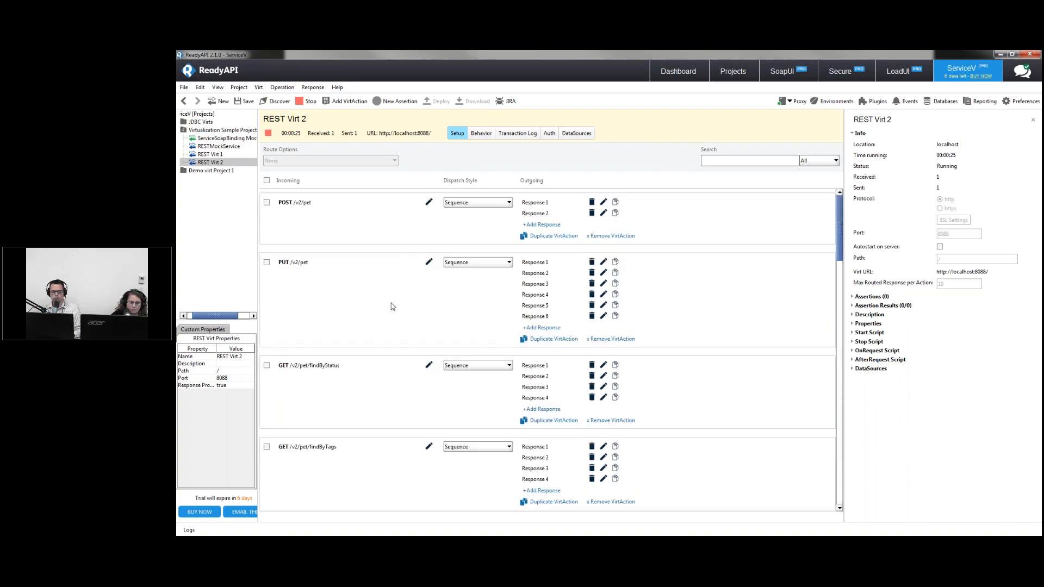
{"action": "scroll", "coordinate": [367, 325], "scroll_direction": "down", "scroll_amount": 15}
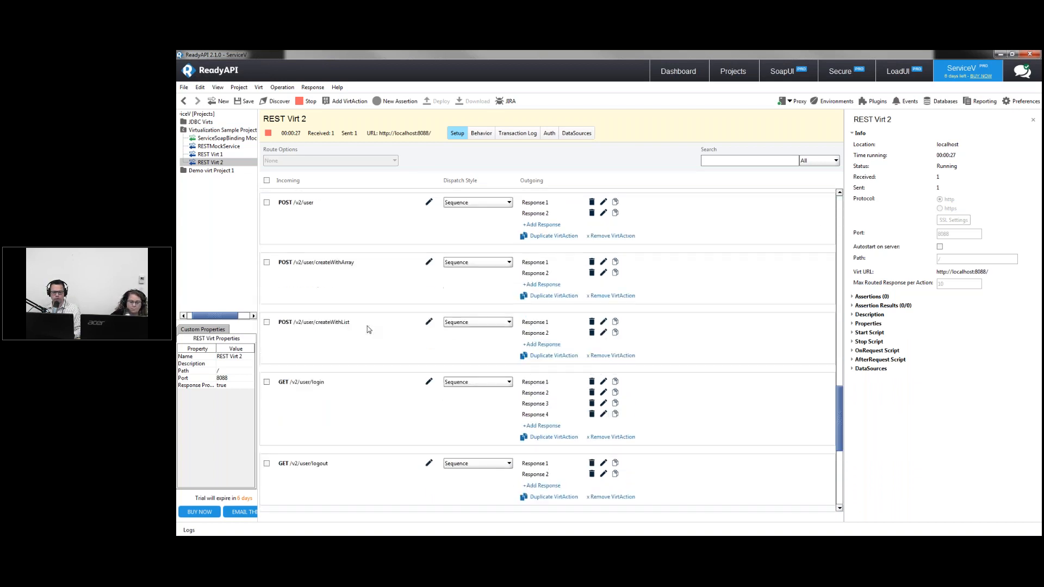
{"action": "scroll", "coordinate": [367, 325], "scroll_direction": "up", "scroll_amount": 10}
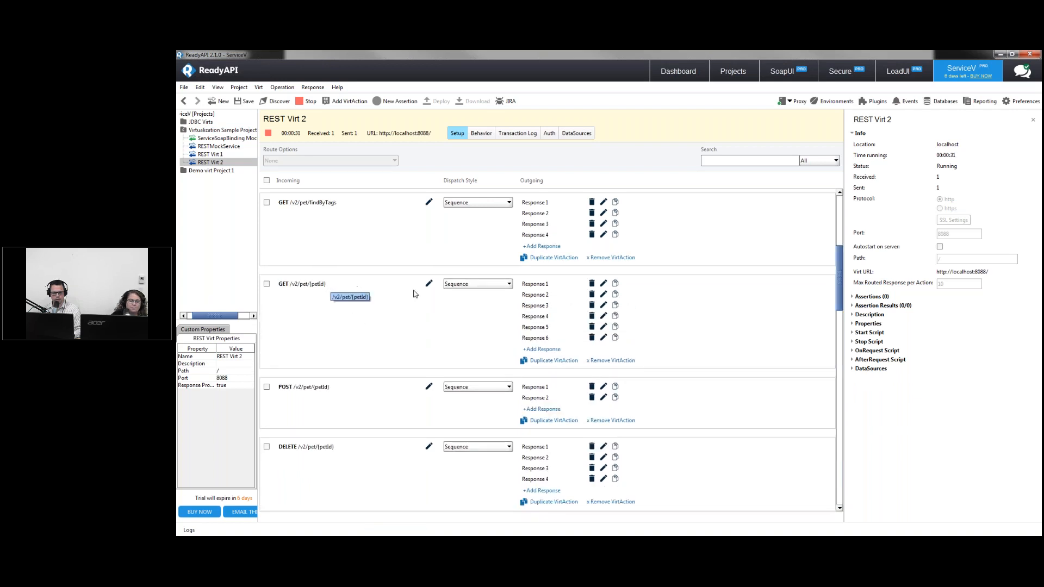
{"action": "left_click", "coordinate": [530, 286]}
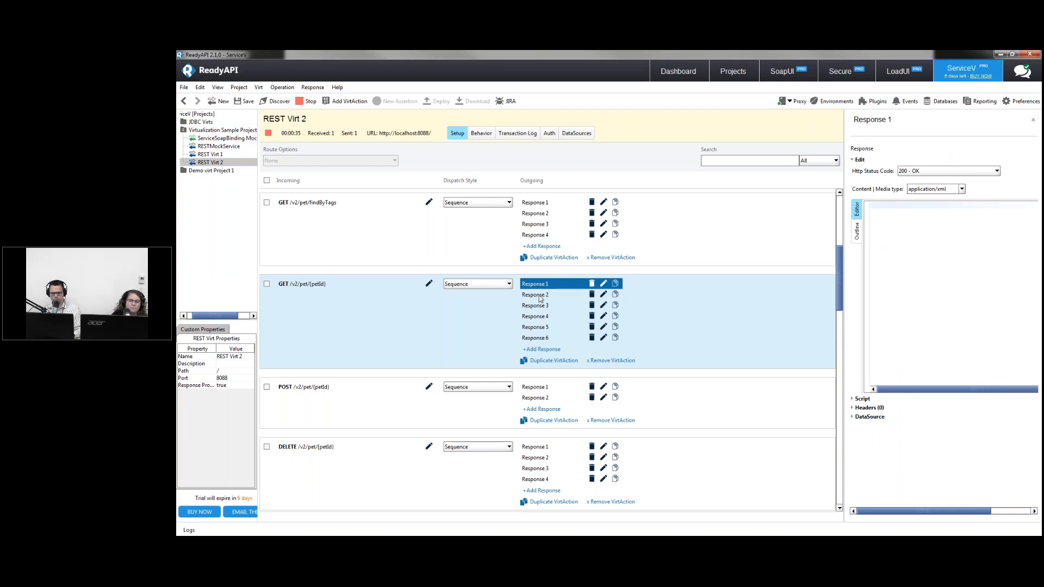
{"action": "left_click", "coordinate": [540, 297]}
{"action": "left_click", "coordinate": [540, 305]}
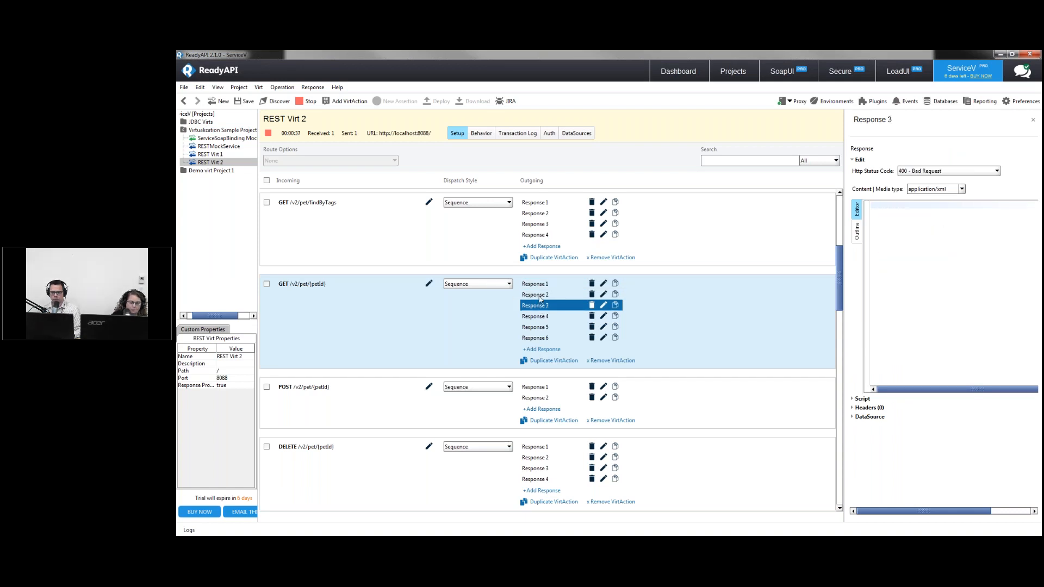
{"action": "left_click", "coordinate": [536, 295]}
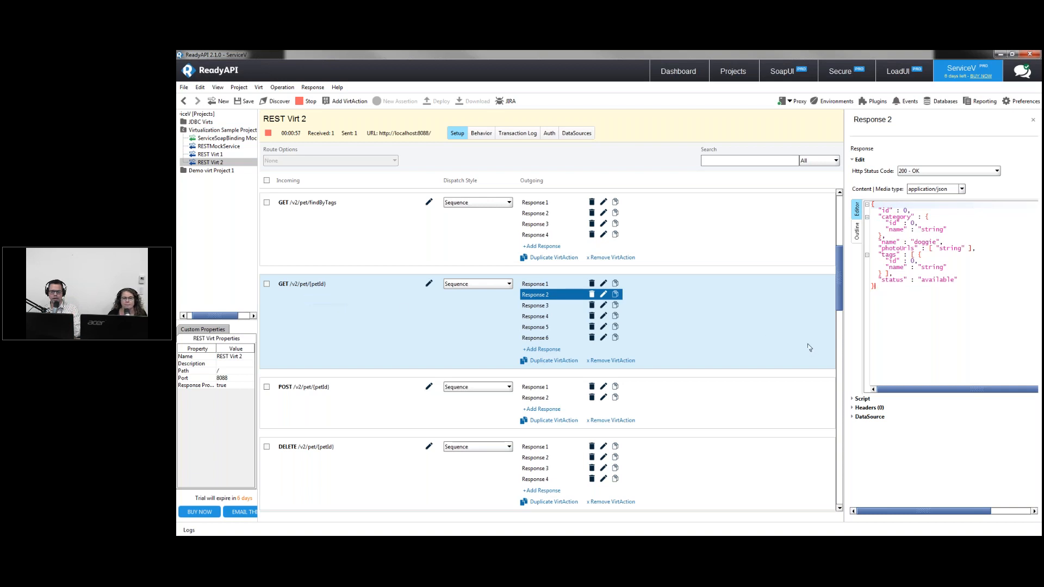
Set the dispatch style of GET /v2/pet/{petId} to Parameter with Response 2 as the default response
{"action": "left_click", "coordinate": [481, 285]}
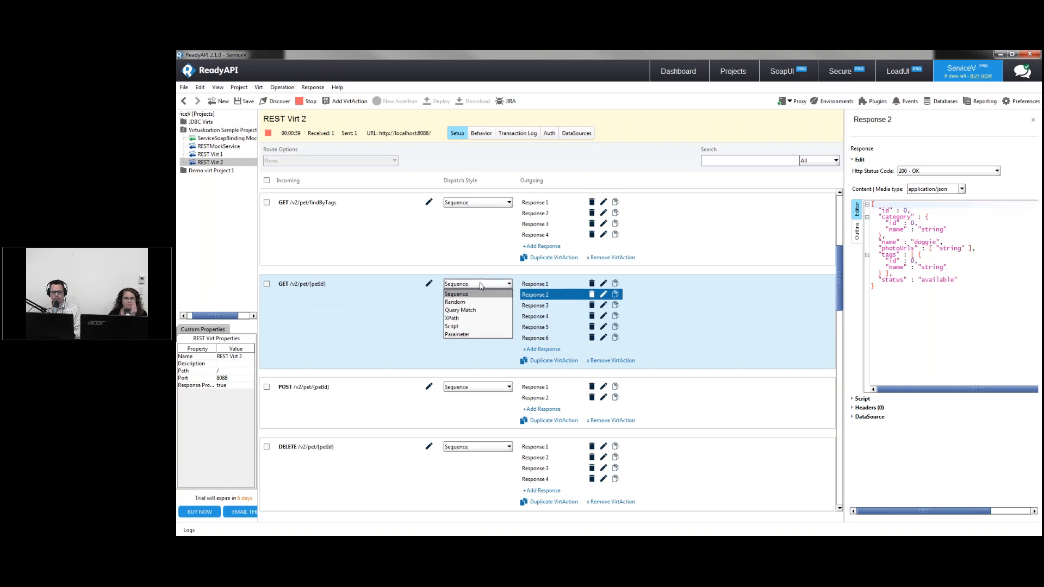
{"action": "left_click", "coordinate": [489, 335]}
{"action": "left_click", "coordinate": [927, 201]}
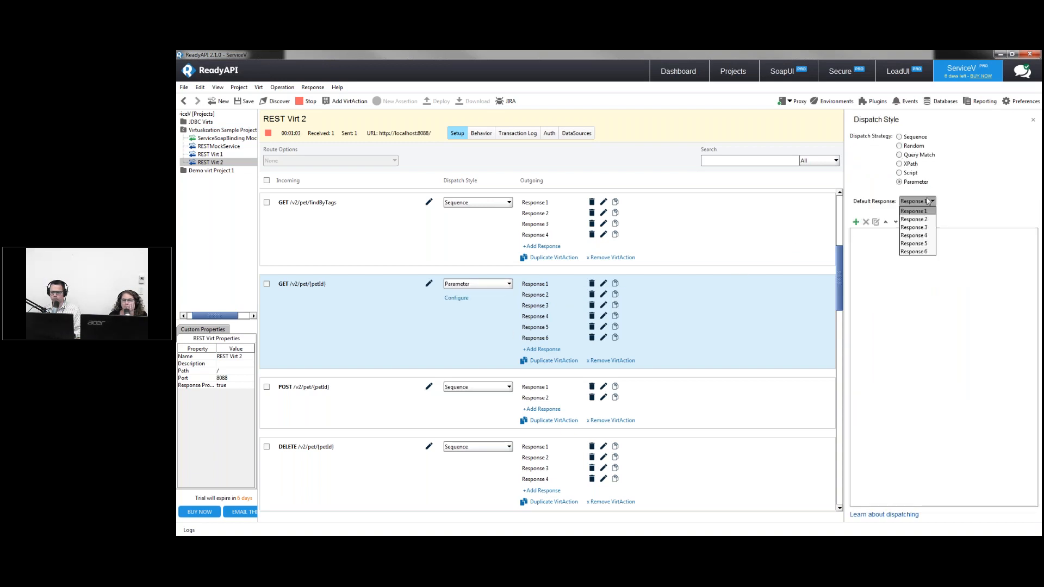
{"action": "left_click", "coordinate": [924, 215]}
Edit the JSON body of Response 2, setting the top-level id to 12345 and the category name to "SB Academy Pet"
{"action": "left_click", "coordinate": [539, 295]}
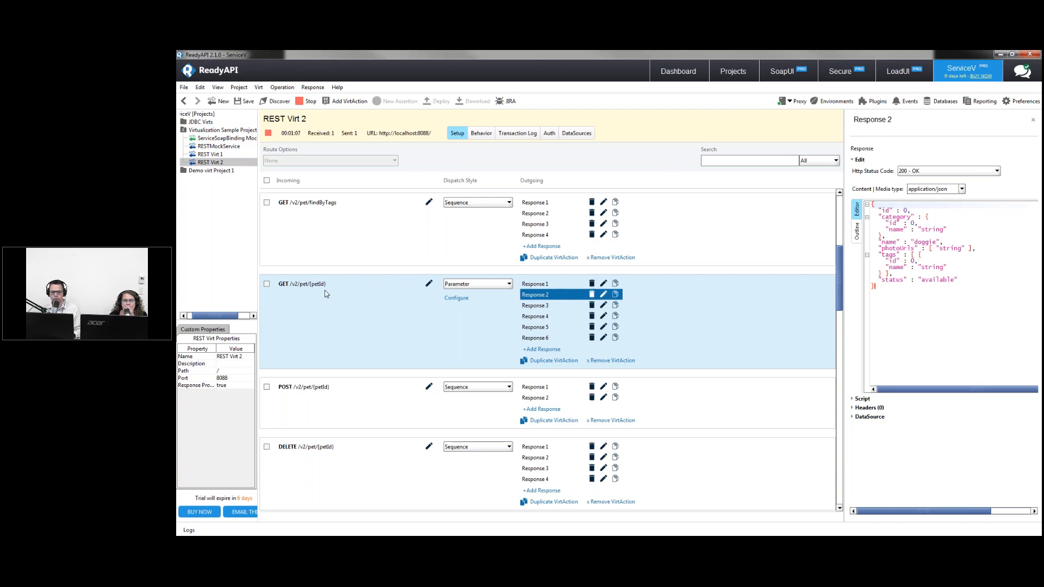
{"action": "left_click", "coordinate": [904, 290]}
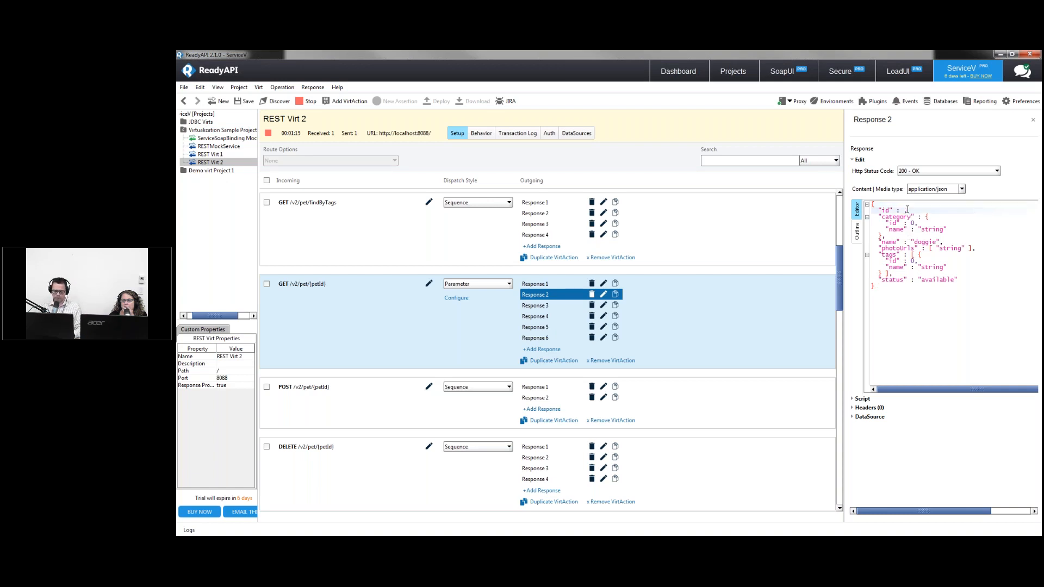
{"action": "type", "text": "123"}
{"action": "key", "text": "Down"}
{"action": "key", "text": "Down"}
{"action": "key", "text": "Down"}
{"action": "key", "text": "ctrl+shift+Right"}
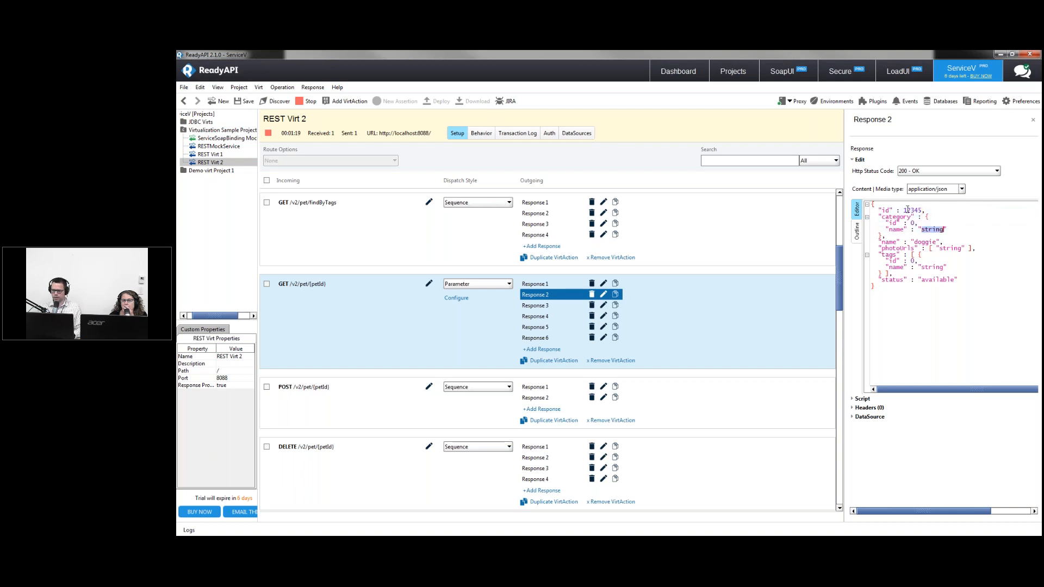
{"action": "type", "text": "SB Academy Pe"}
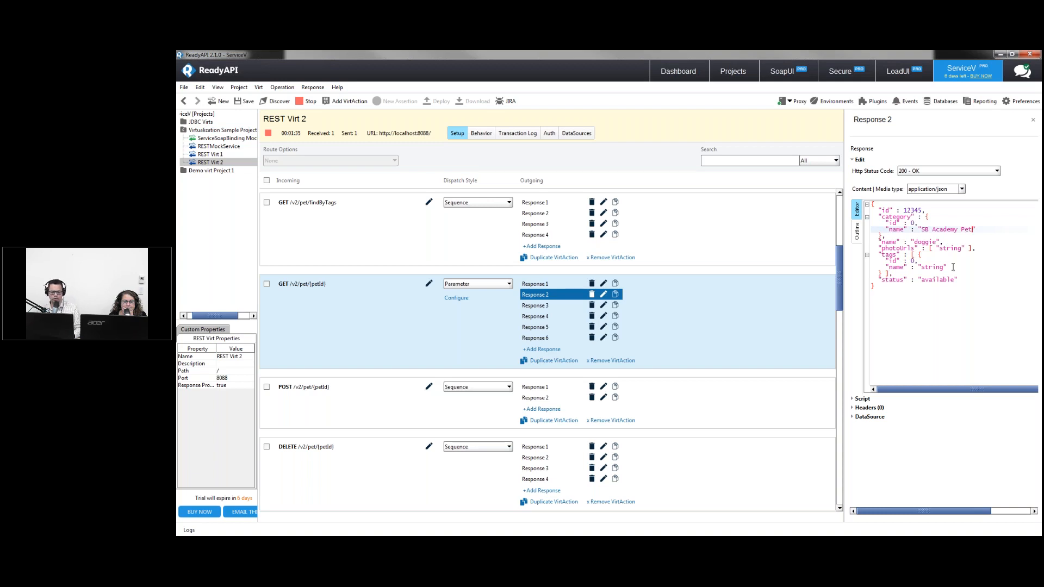
Return to the Virt Overview window and resend the GET /v2/pet/{petId} request to check the edited response
{"action": "left_click", "coordinate": [257, 533]}
{"action": "mouse_move", "coordinate": [202, 498]}
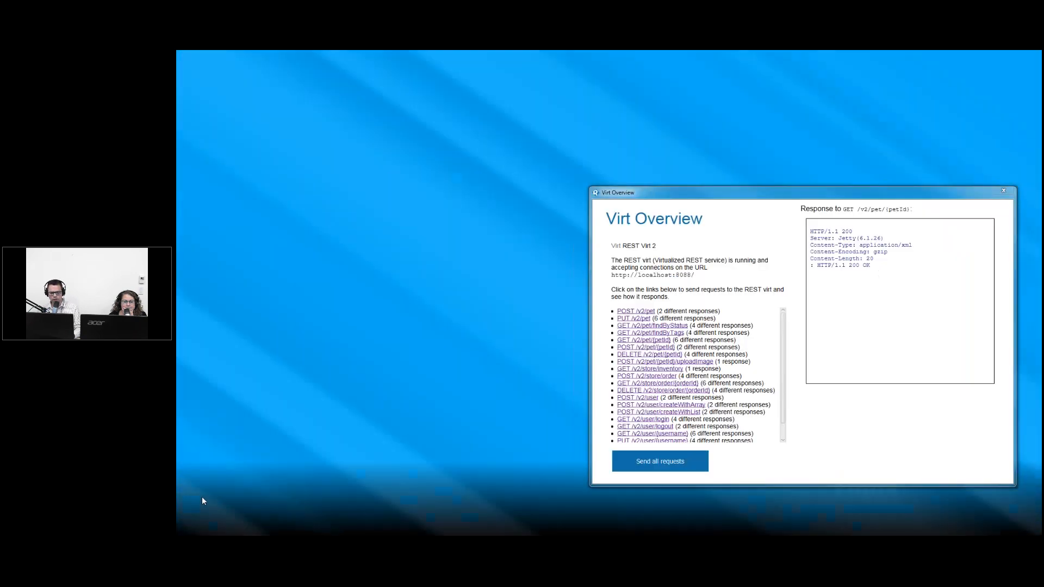
{"action": "left_click", "coordinate": [208, 463]}
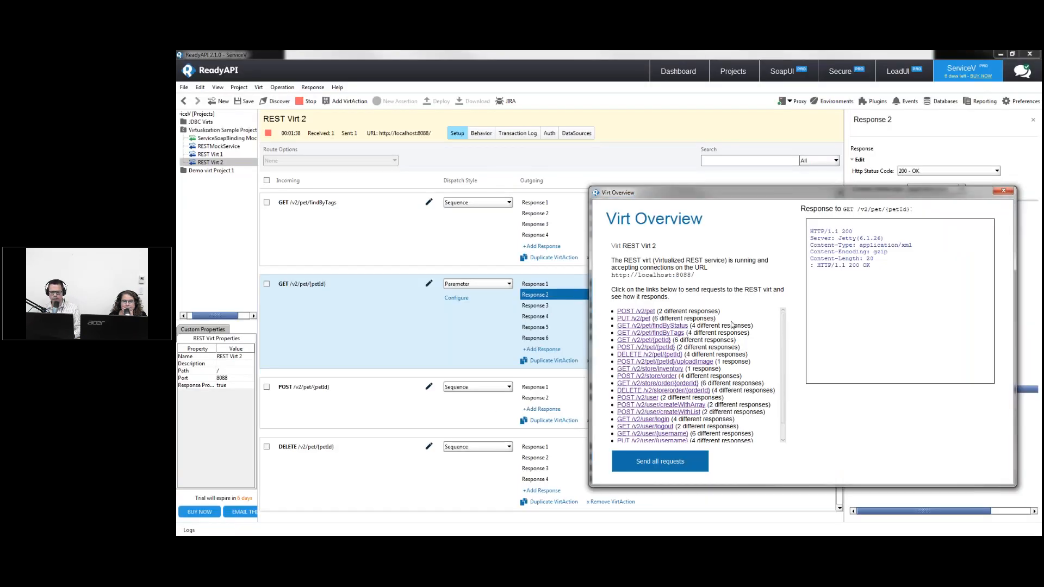
{"action": "left_click", "coordinate": [646, 340]}
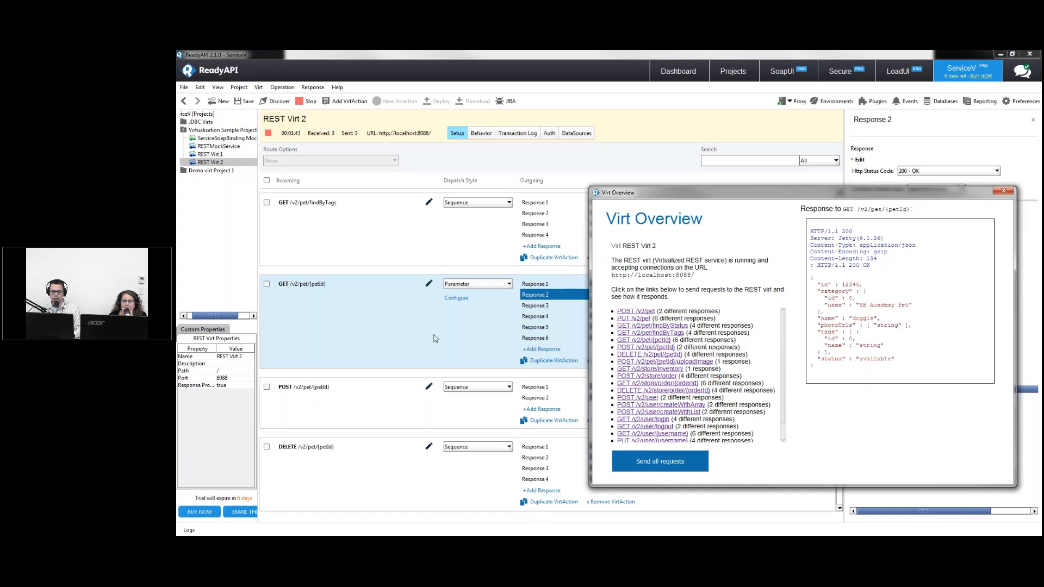
Switch to a new browser window placed over ReadyAPI and try to request localhost:8080/v2/pet/123
{"action": "left_click", "coordinate": [421, 318]}
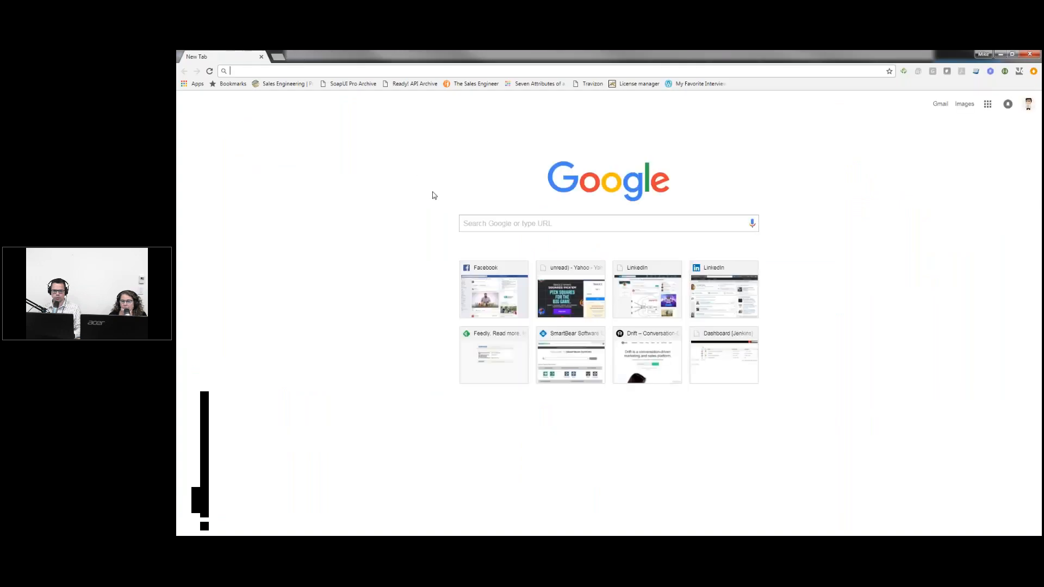
{"action": "left_click_drag", "start_coordinate": [457, 63], "coordinate": [670, 302]}
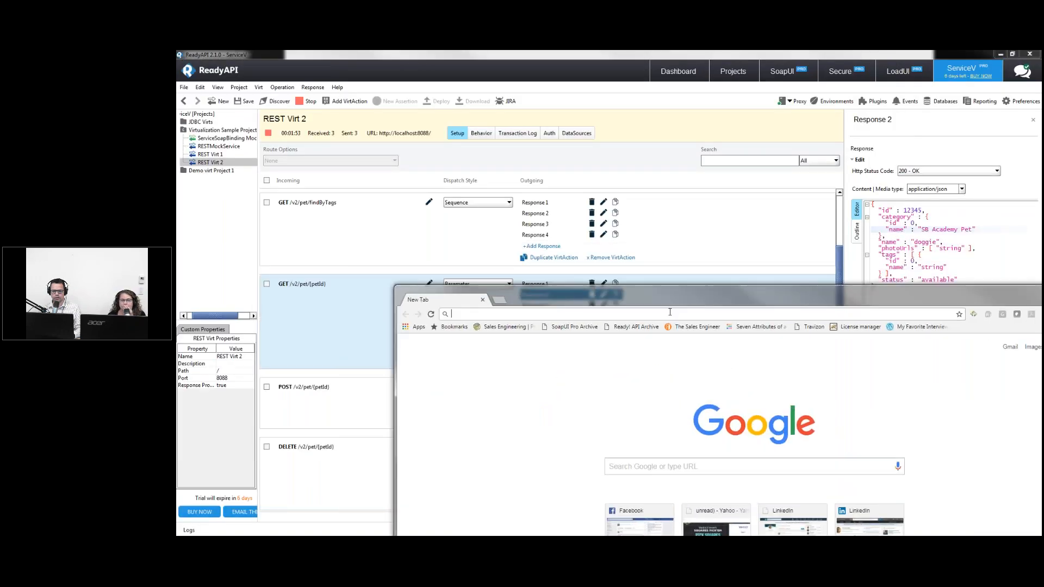
{"action": "left_click", "coordinate": [670, 314]}
{"action": "type", "text": "localhost:"}
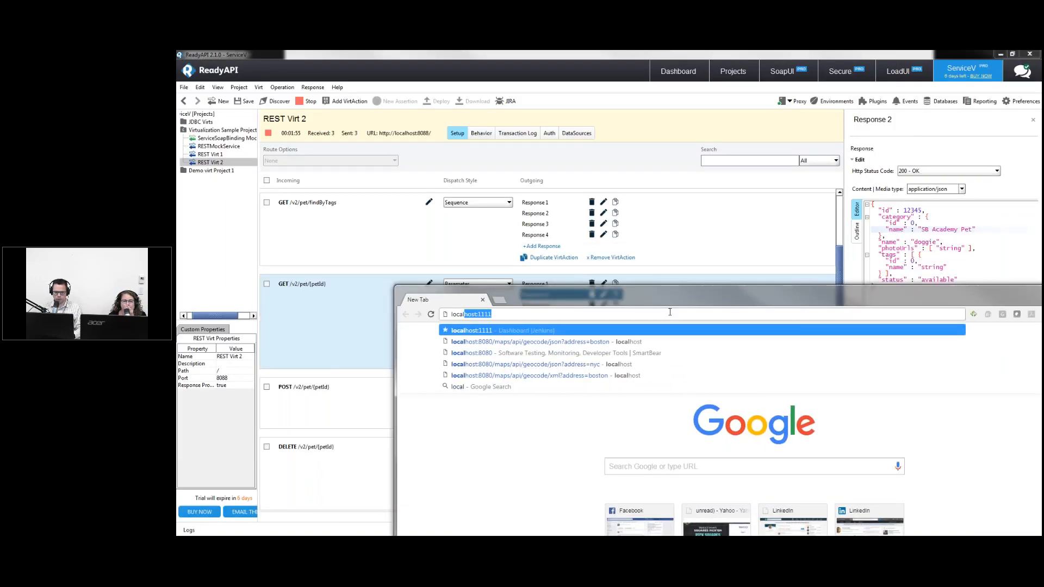
{"action": "type", "text": "8080/"}
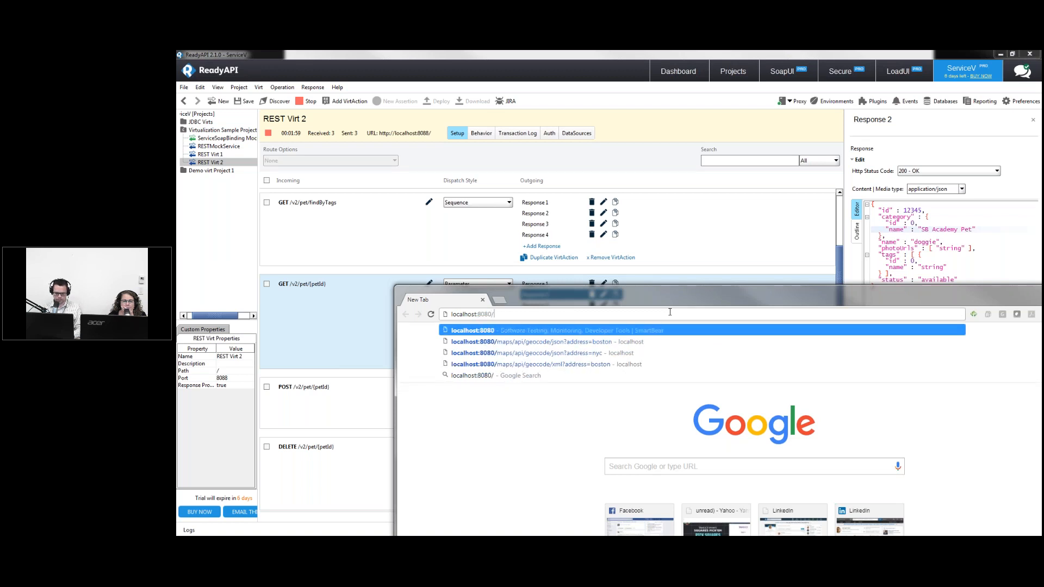
{"action": "type", "text": "v2/pet/123"}
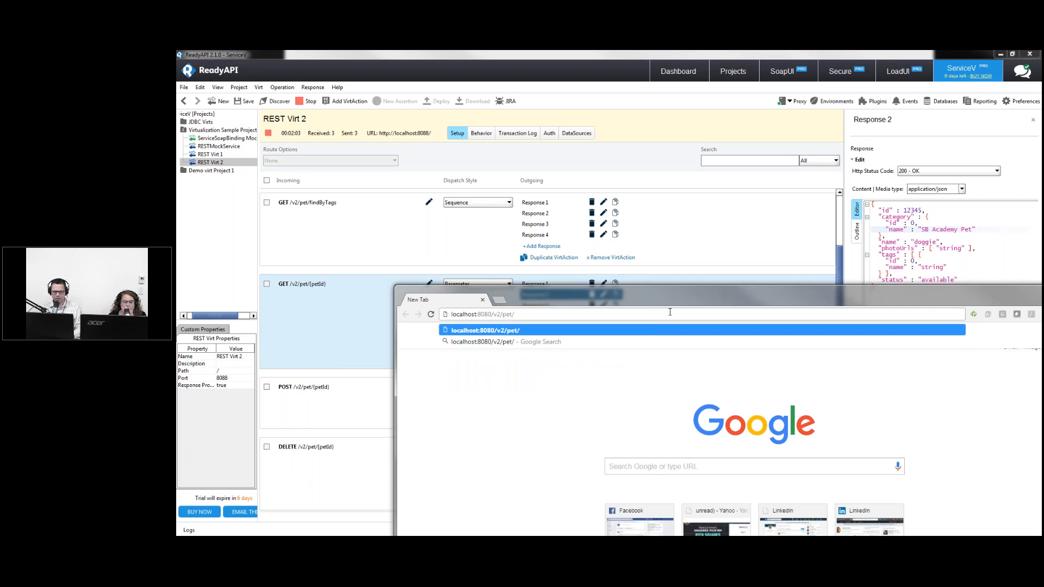
{"action": "key", "text": "Return"}
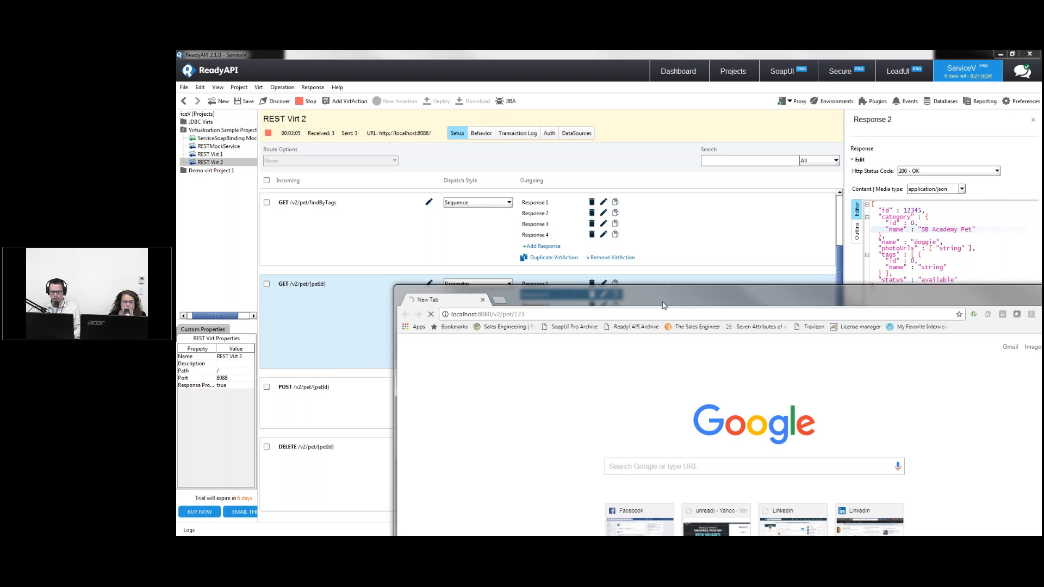
Change the port in the requested URL to 8088 and load localhost:8088/v2/pet/123
{"action": "left_click_drag", "start_coordinate": [663, 298], "coordinate": [735, 290]}
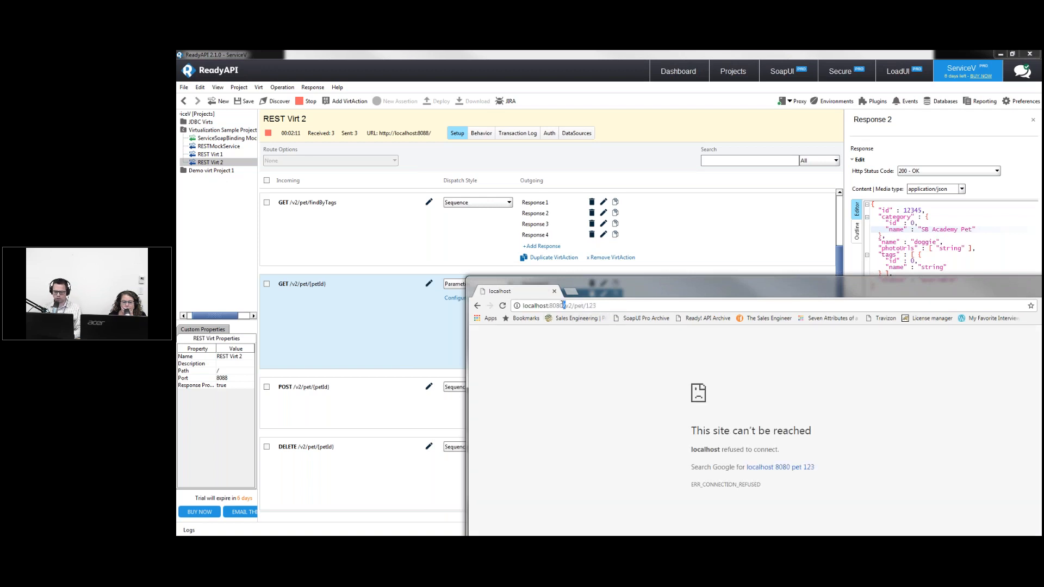
{"action": "type", "text": "8"}
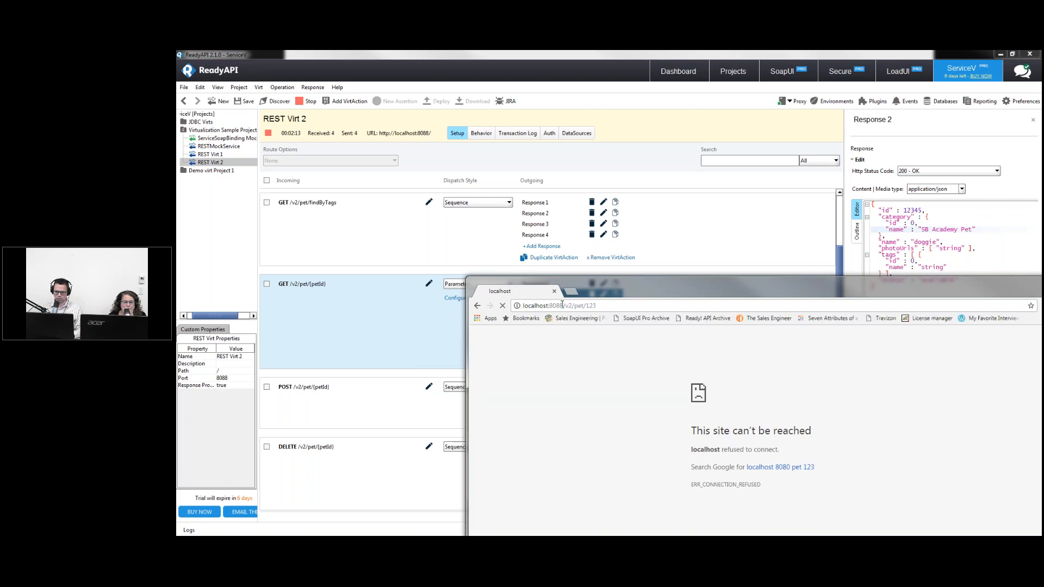
{"action": "key", "text": "Return"}
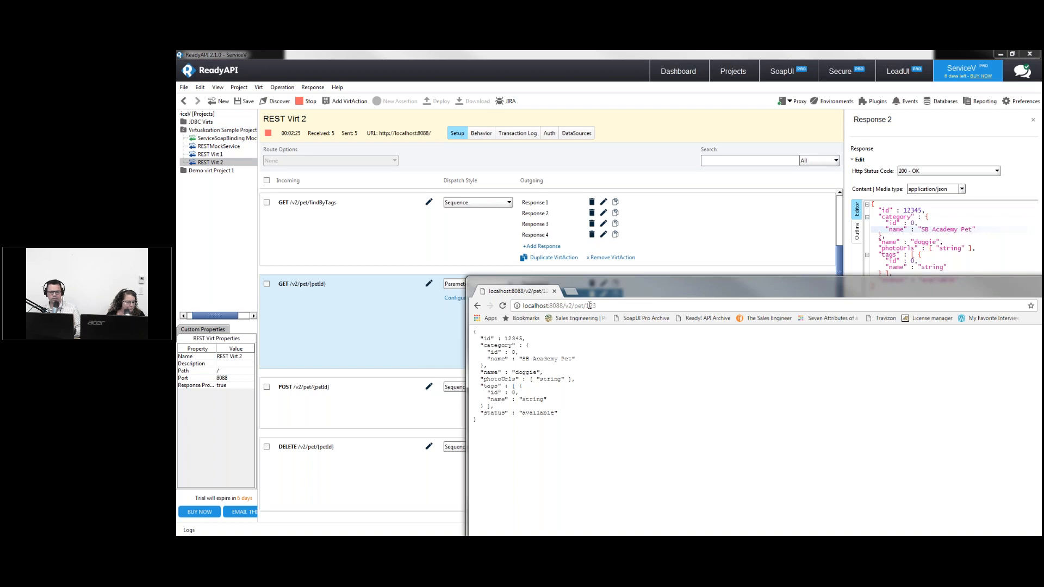
Inspect the transaction log of REST Virt 2, viewing the raw GET /v2/pet/123 request and its outgoing Response 2
{"action": "left_click", "coordinate": [525, 135]}
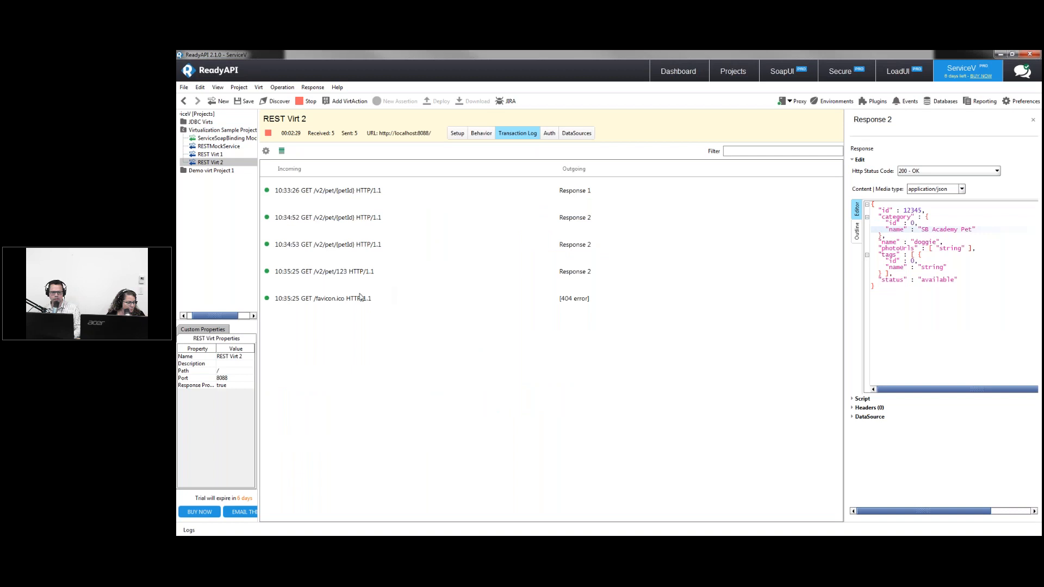
{"action": "left_click", "coordinate": [345, 251]}
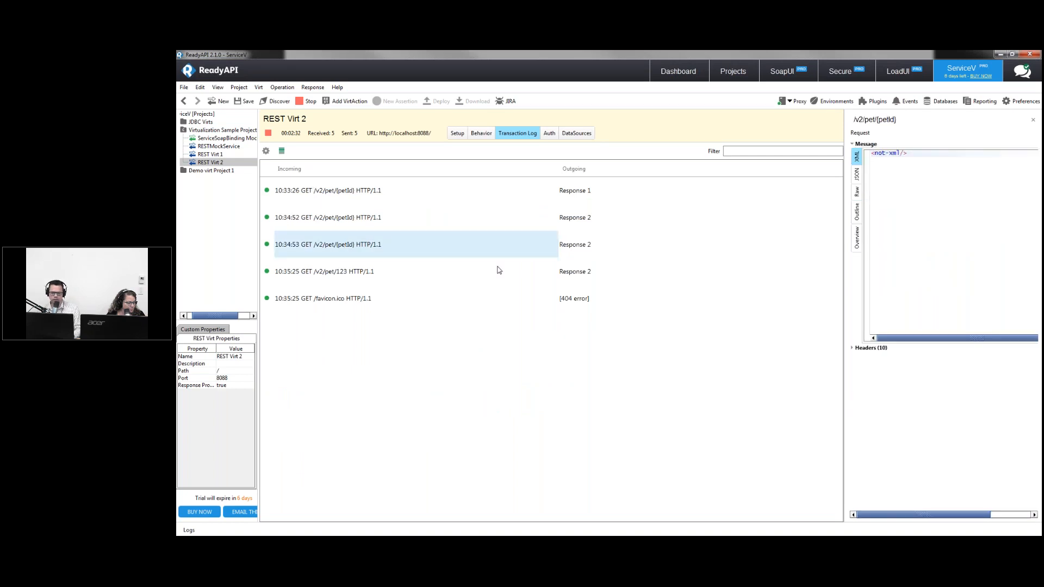
{"action": "left_click", "coordinate": [858, 192]}
{"action": "left_click", "coordinate": [499, 271]}
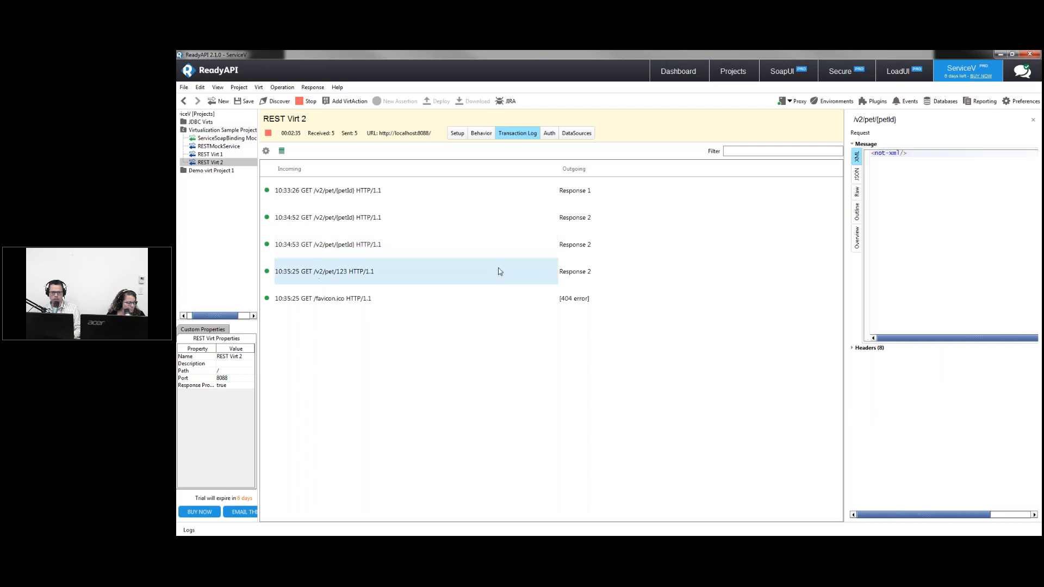
{"action": "left_click", "coordinate": [853, 193]}
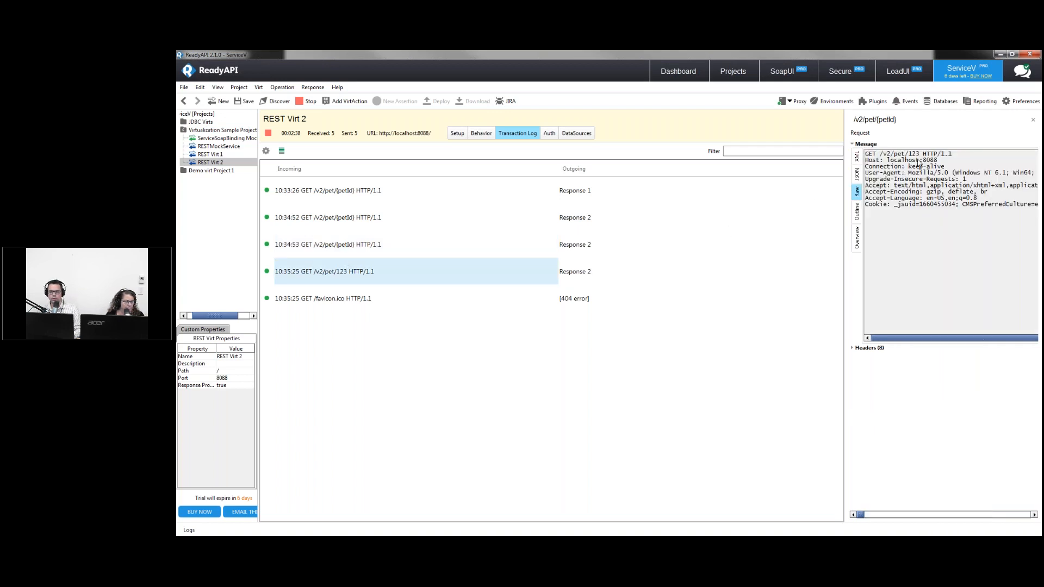
{"action": "left_click", "coordinate": [586, 275]}
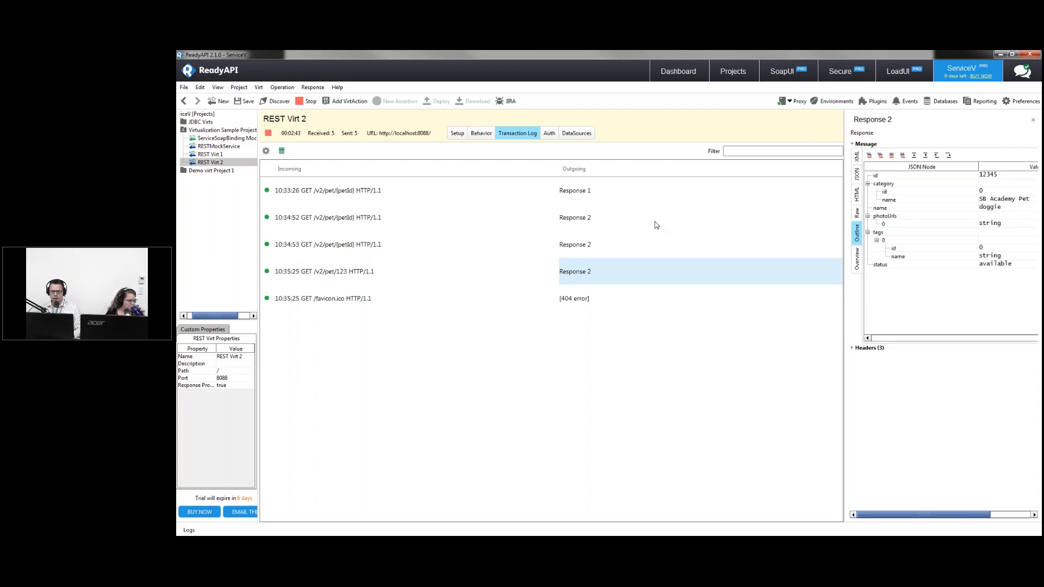
Review the behavior settings of REST Virt 2 and set the network latency to 2500 ms
{"action": "left_click", "coordinate": [486, 134]}
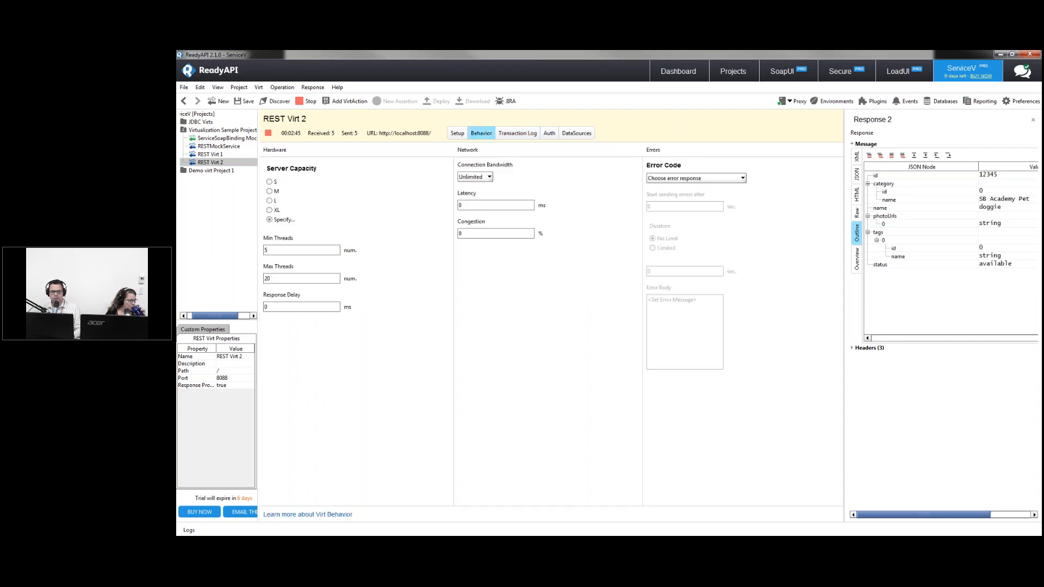
{"action": "left_click", "coordinate": [488, 178]}
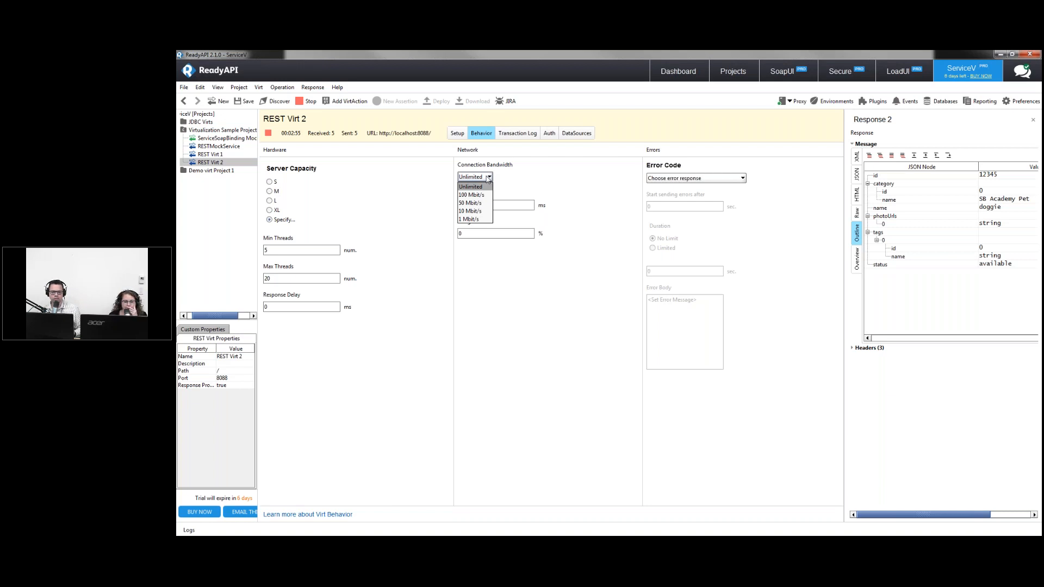
{"action": "left_click", "coordinate": [520, 170]}
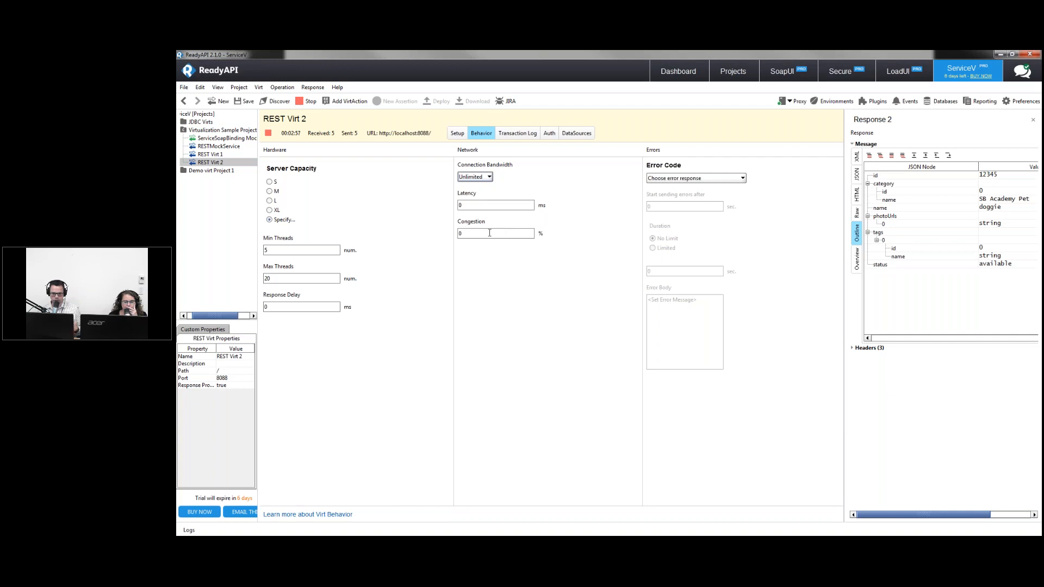
{"action": "left_click_drag", "start_coordinate": [277, 279], "coordinate": [243, 282]}
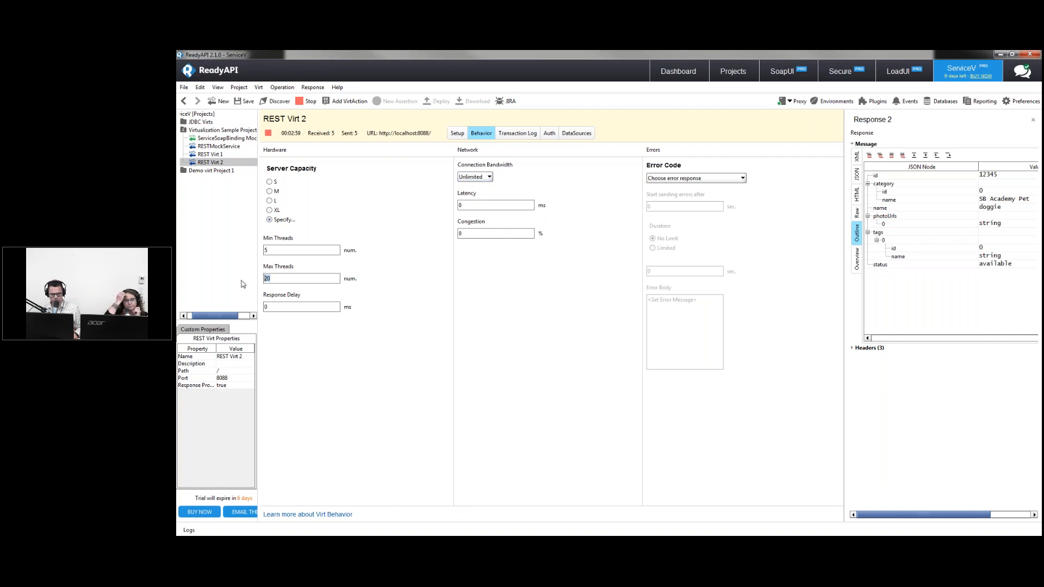
{"action": "double_click", "coordinate": [473, 206]}
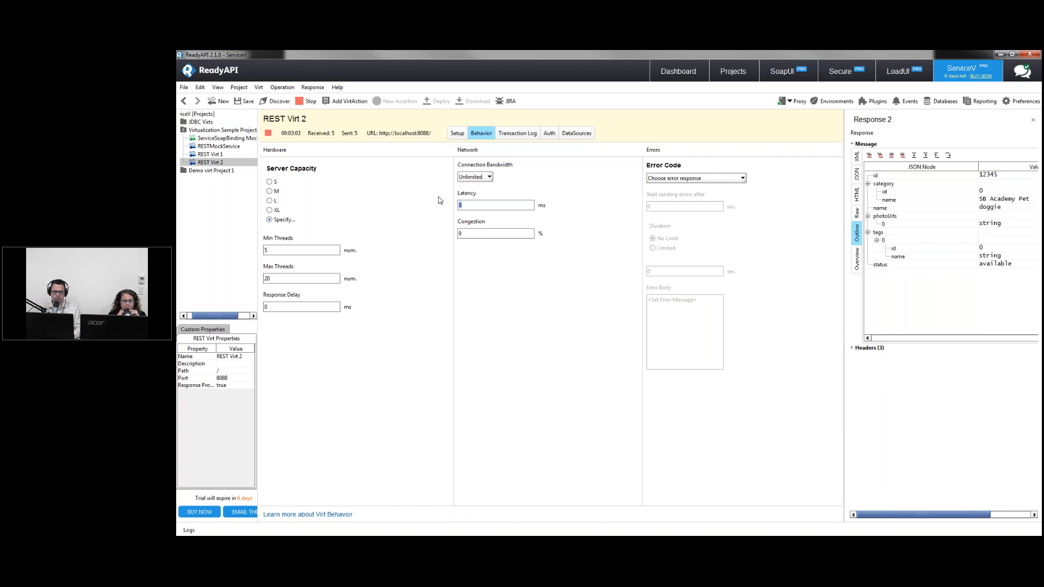
{"action": "type", "text": "2500"}
{"action": "key", "text": "Tab"}
Switch to the browser, reload localhost:8088/v2/pet/123 to test the latency, and return to ReadyAPI
{"action": "key", "text": "alt+Tab"}
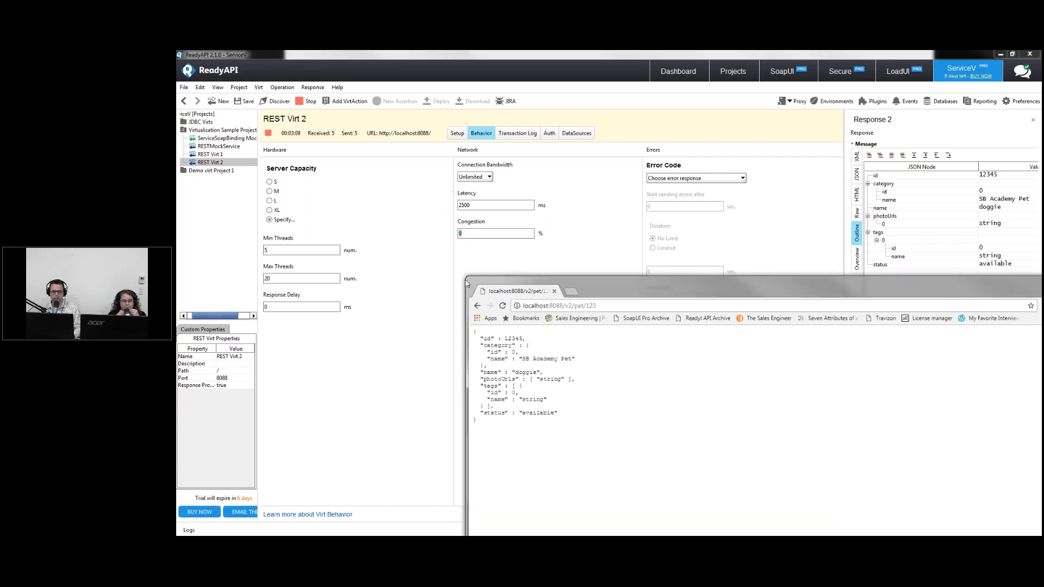
{"action": "left_click", "coordinate": [502, 306]}
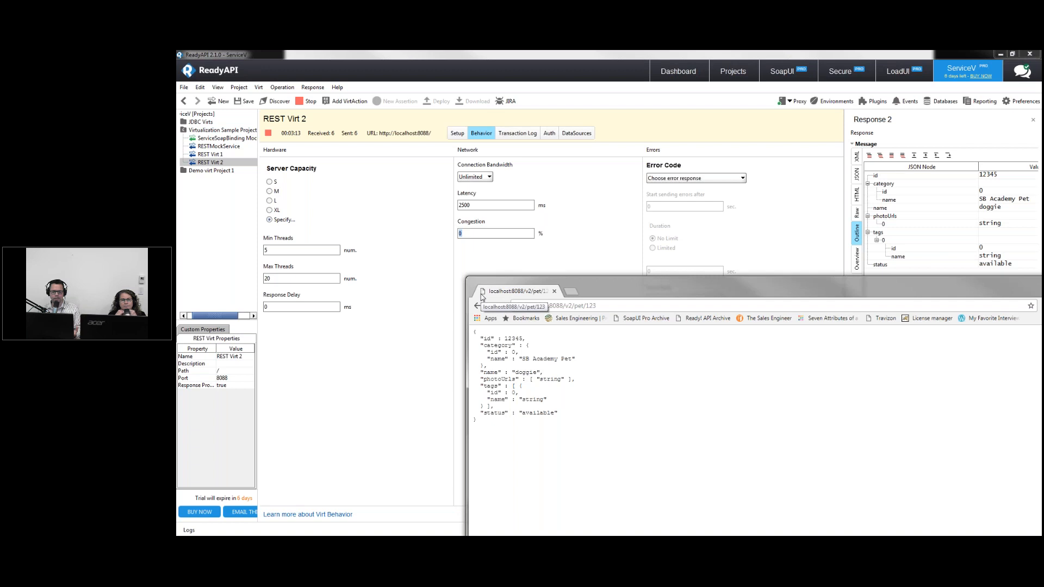
{"action": "left_click", "coordinate": [476, 205]}
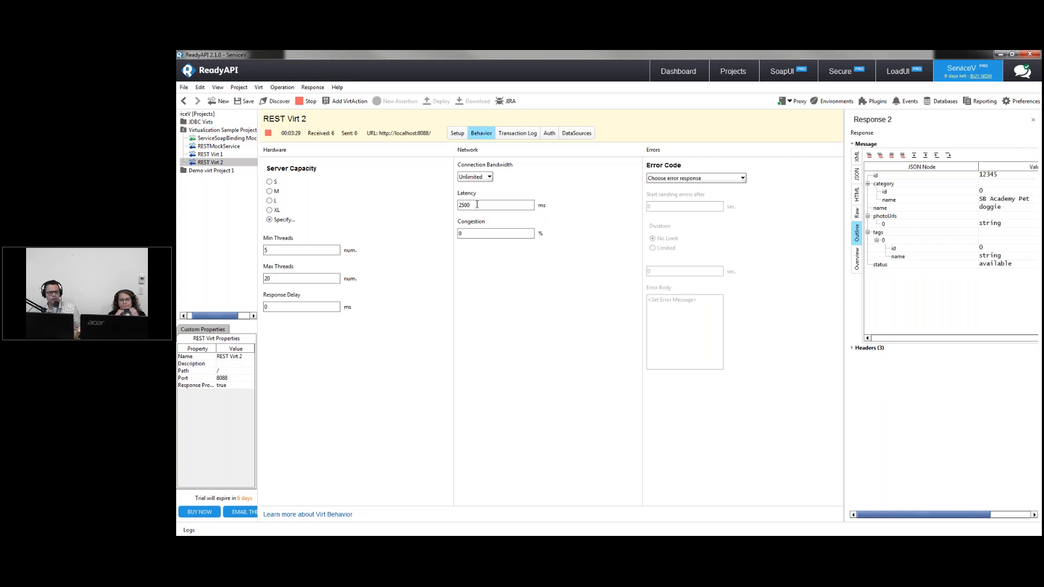
Leave ServiceV for the Projects area and open Request 1 of addPet under the Swagger Petstore /pet resource
{"action": "left_click", "coordinate": [456, 133]}
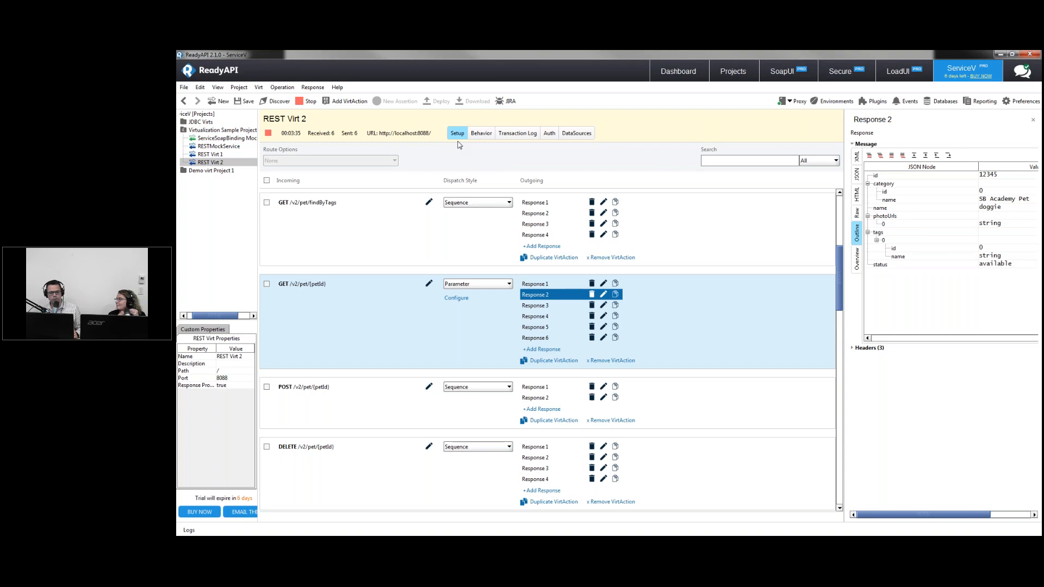
{"action": "left_click", "coordinate": [678, 71]}
{"action": "left_click", "coordinate": [731, 71]}
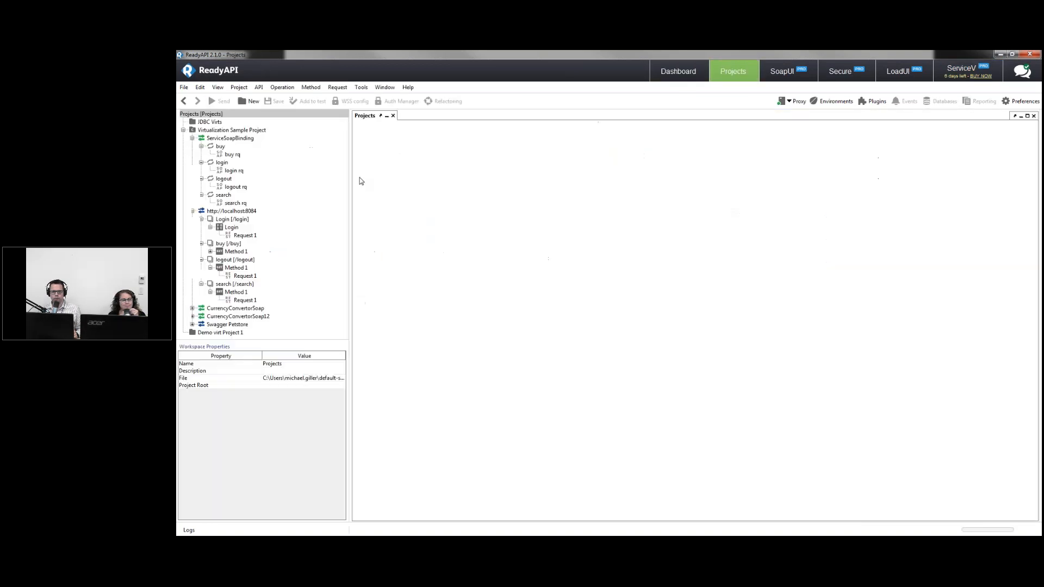
{"action": "left_click", "coordinate": [192, 211]}
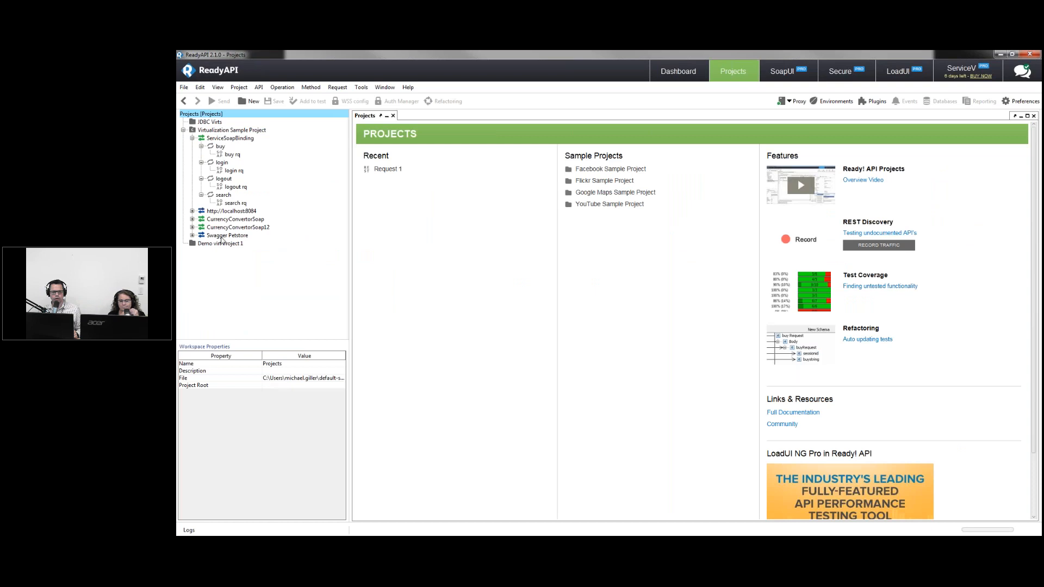
{"action": "left_click", "coordinate": [193, 236]}
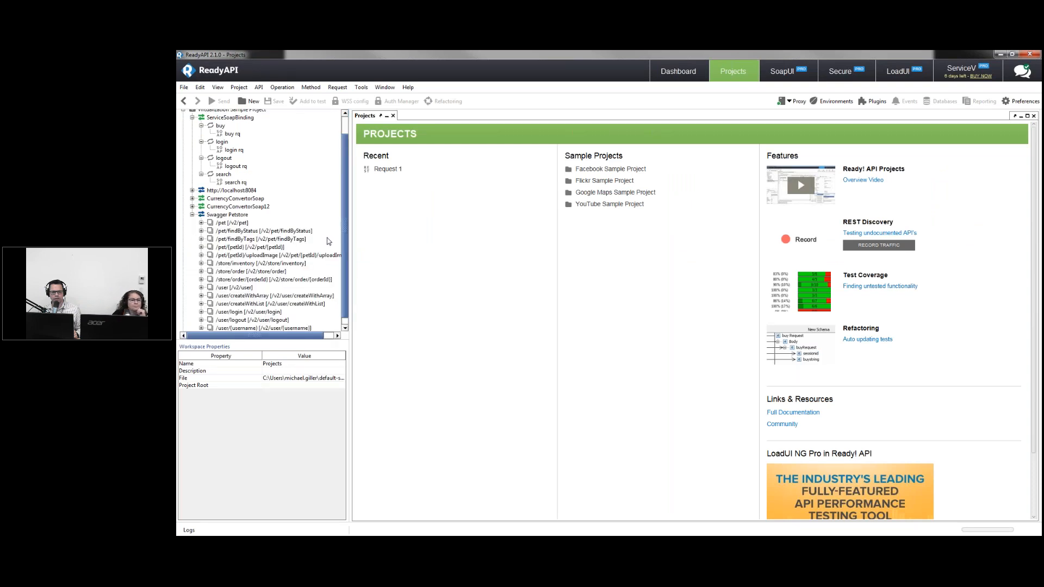
{"action": "scroll", "coordinate": [346, 266], "scroll_direction": "down", "scroll_amount": 1}
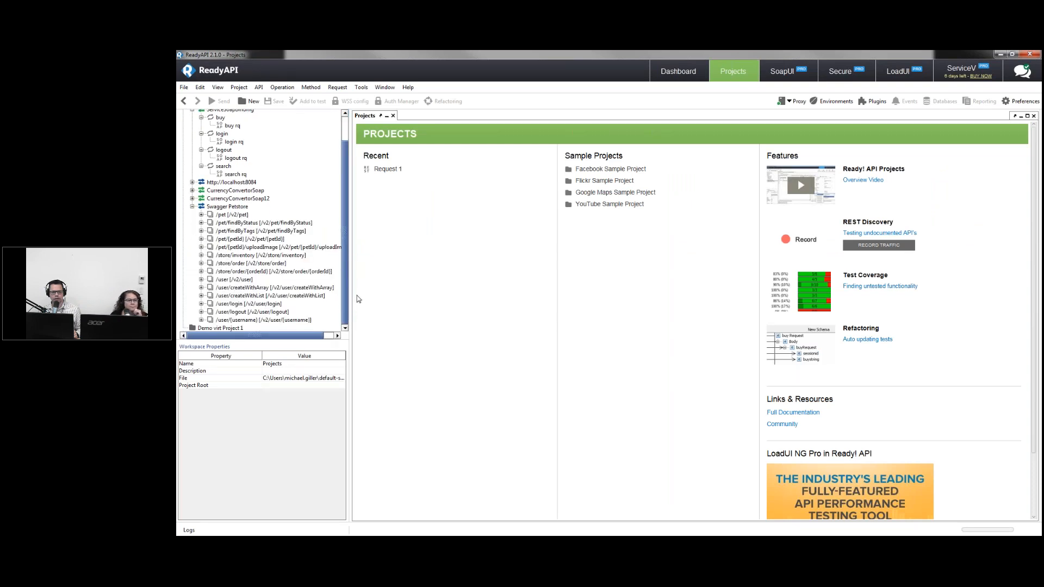
{"action": "left_click", "coordinate": [201, 214]}
{"action": "left_click", "coordinate": [210, 223]}
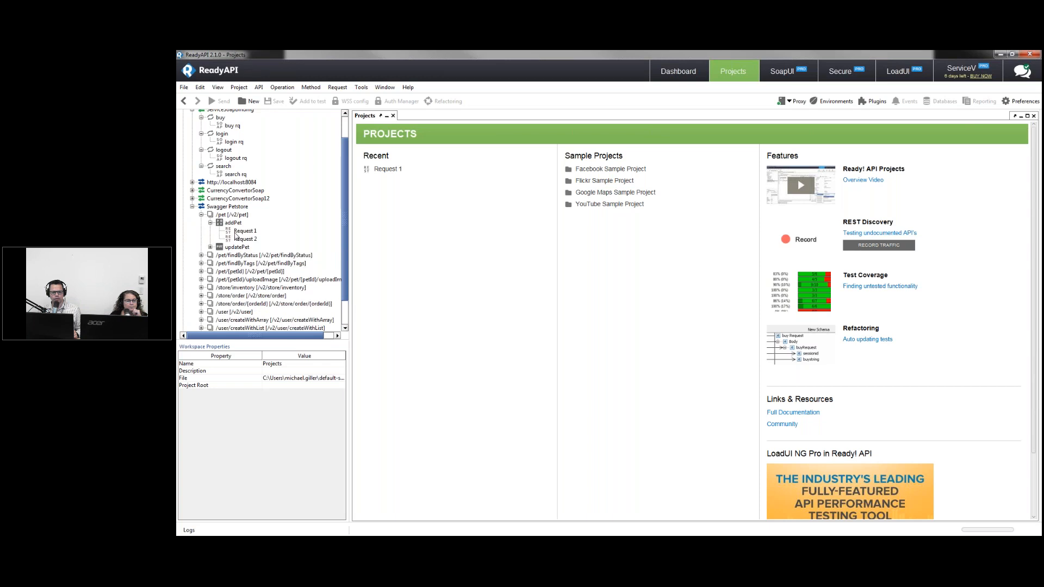
{"action": "left_click", "coordinate": [236, 233]}
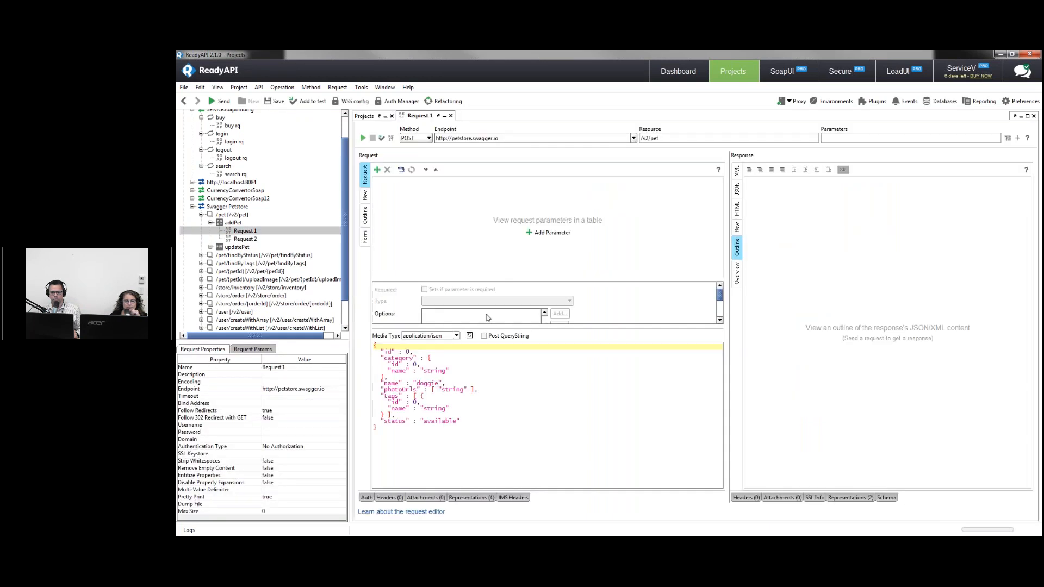
Set the request body's top-level id to 456 and category name to "Pet rock", then send the POST request and check the returned category name
{"action": "left_click", "coordinate": [409, 350]}
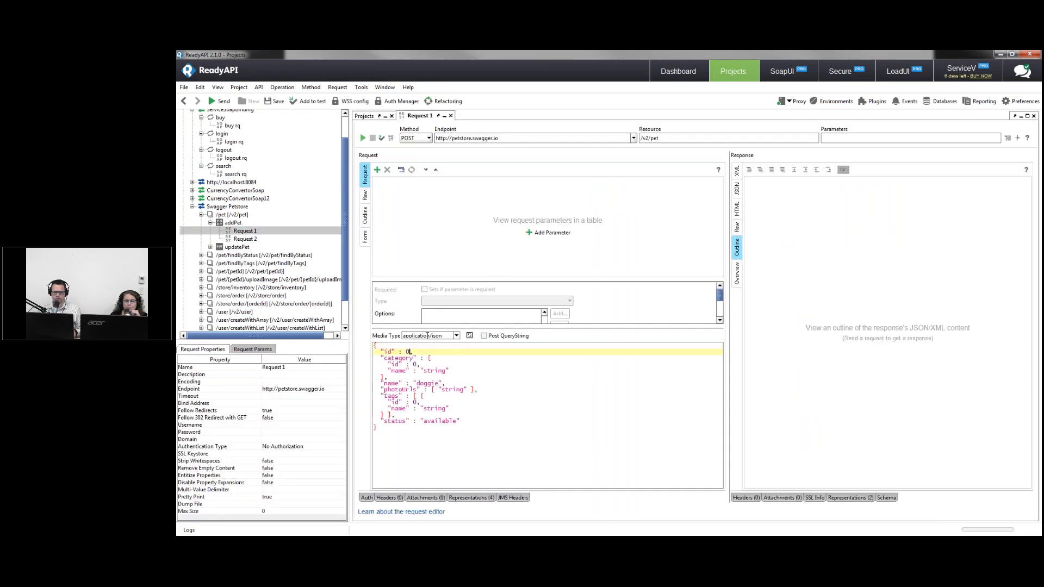
{"action": "key", "text": "BackSpace"}
{"action": "type", "text": "456"}
{"action": "key", "text": "Down"}
{"action": "key", "text": "Down"}
{"action": "key", "text": "Down"}
{"action": "key", "text": "Right"}
{"action": "key", "text": "Right"}
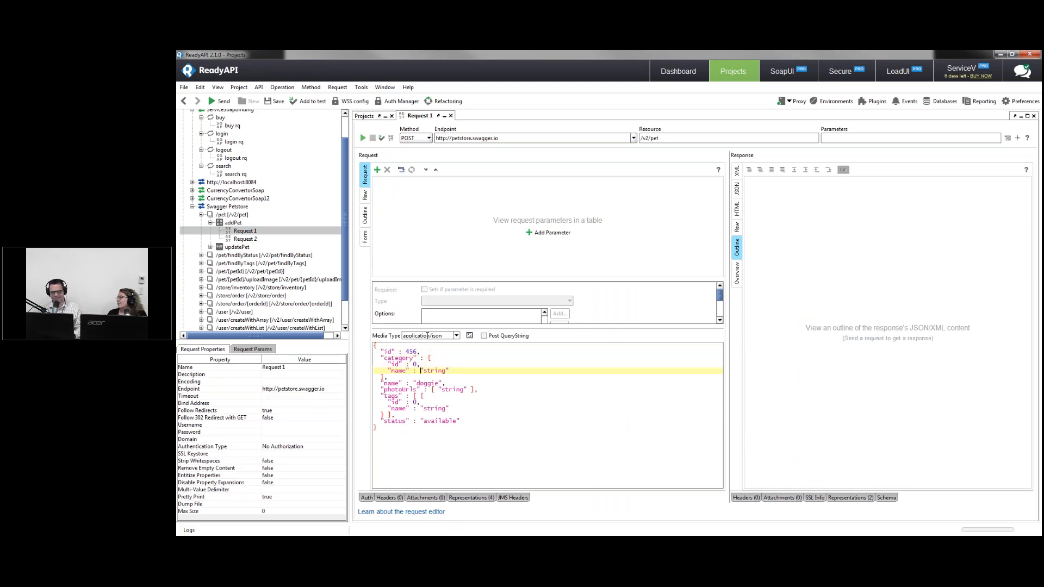
{"action": "key", "text": "ctrl+shift+Right"}
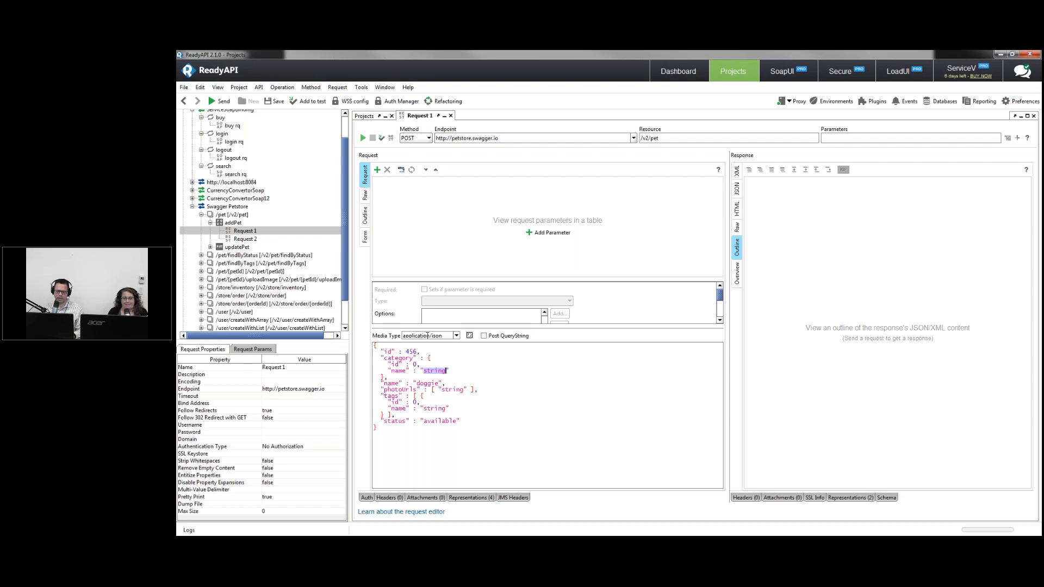
{"action": "type", "text": "Pet rock"}
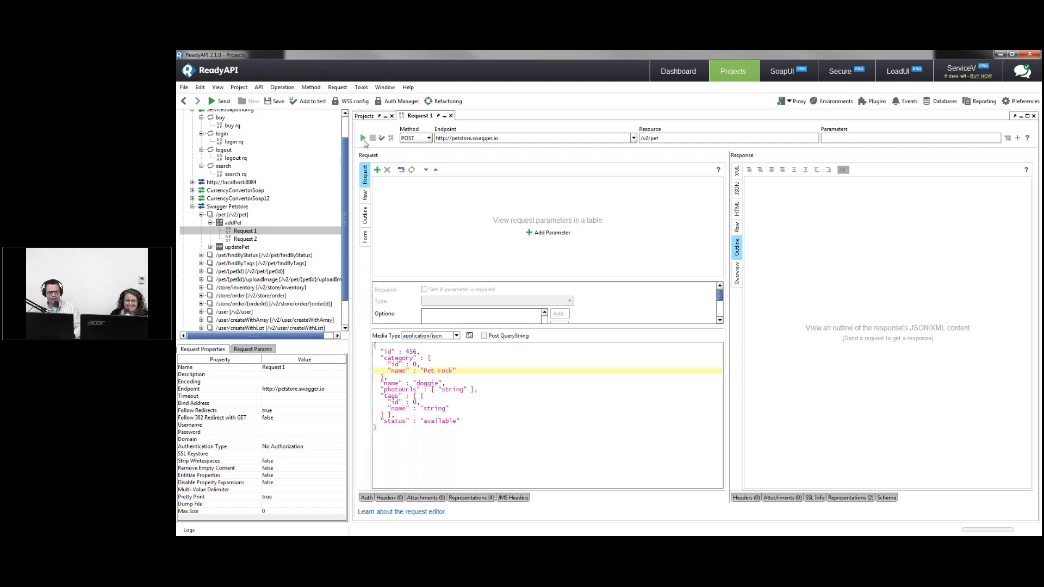
{"action": "left_click", "coordinate": [363, 138]}
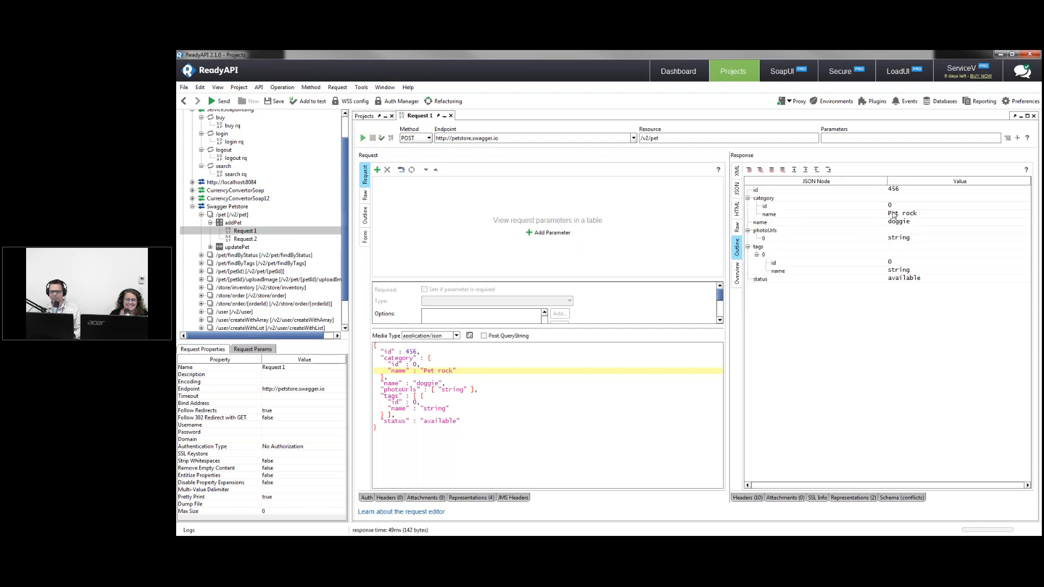
{"action": "left_click", "coordinate": [894, 214]}
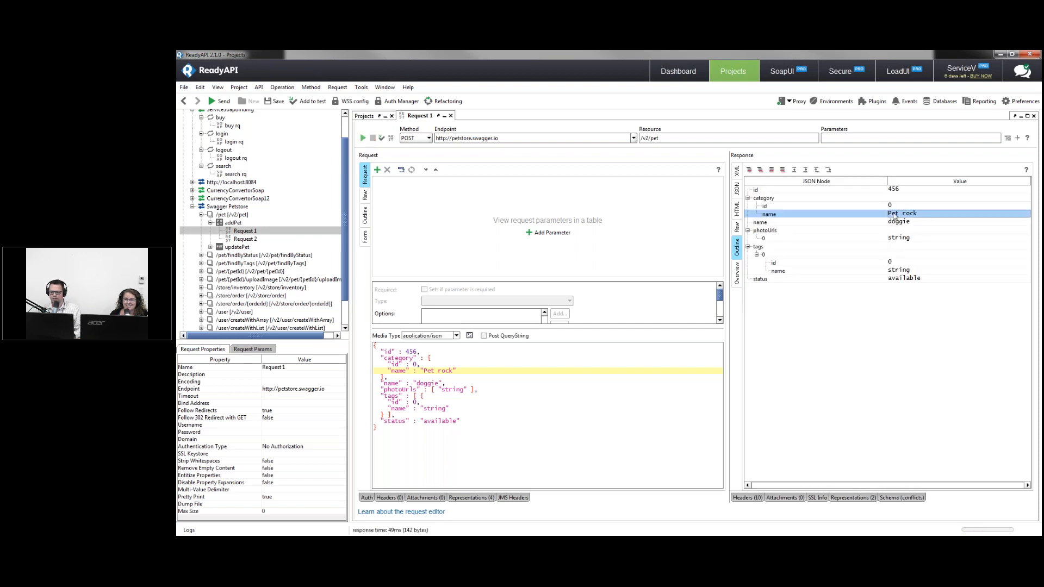
Add the addPet Request 1 to a REST Virt, choosing to create a new one
{"action": "right_click", "coordinate": [239, 233]}
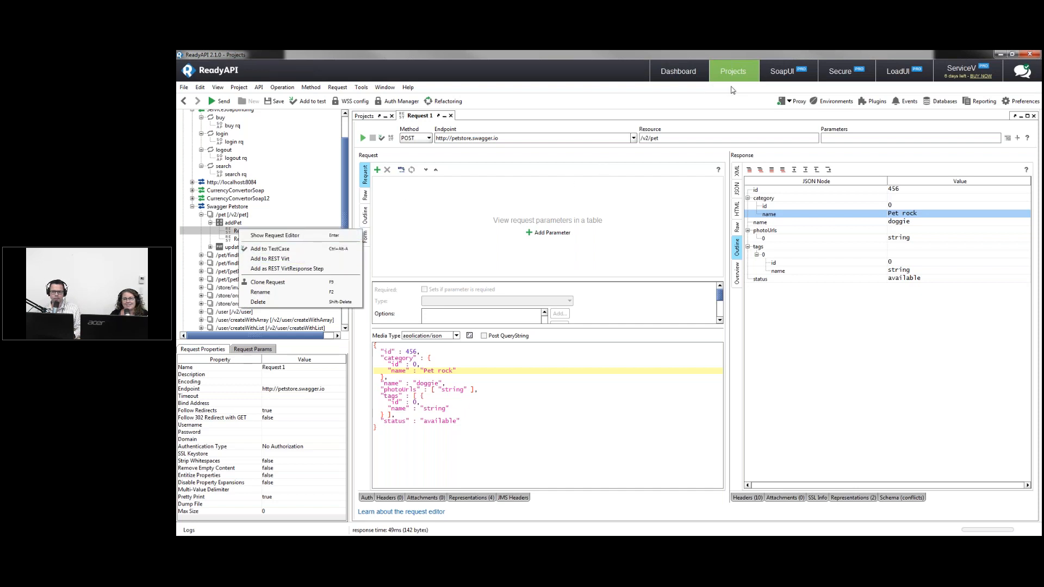
{"action": "left_click", "coordinate": [279, 259]}
{"action": "left_click", "coordinate": [625, 294]}
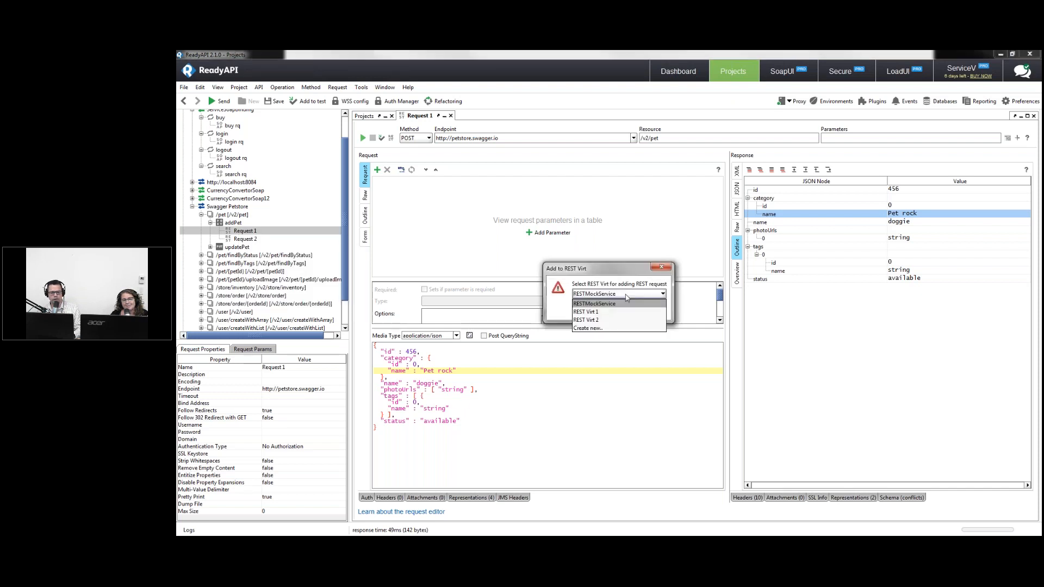
{"action": "left_click", "coordinate": [618, 328]}
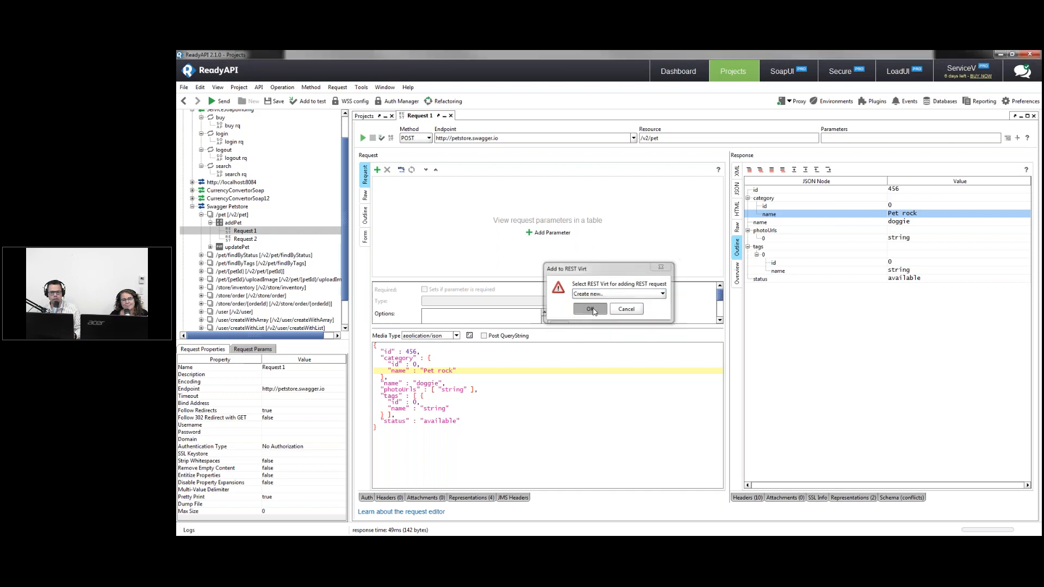
{"action": "left_click", "coordinate": [591, 309]}
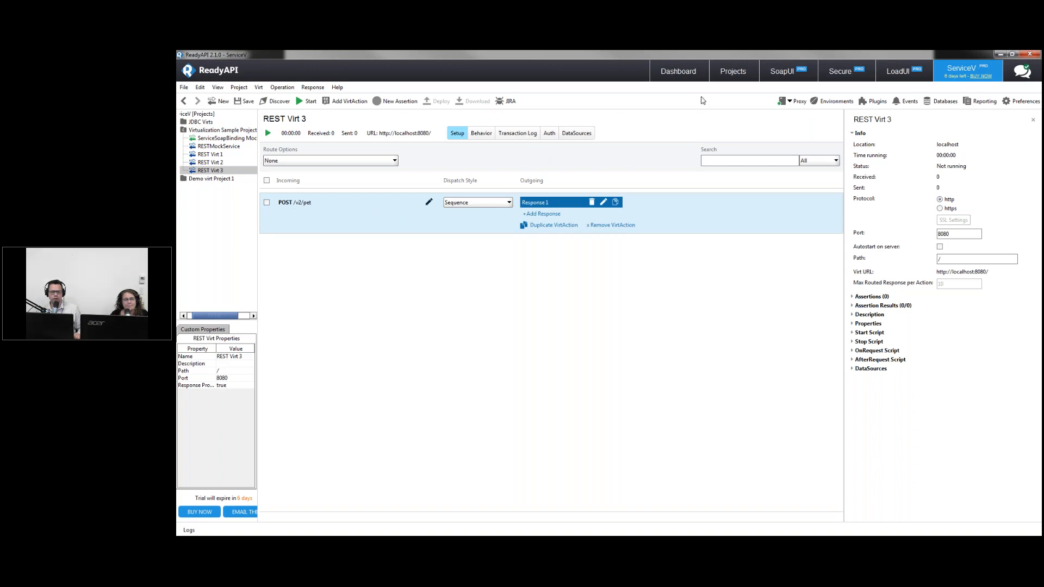
Go back to Projects to view the operation under the CurrencyConvertorSoap12 API, then return to ServiceV
{"action": "left_click", "coordinate": [733, 71]}
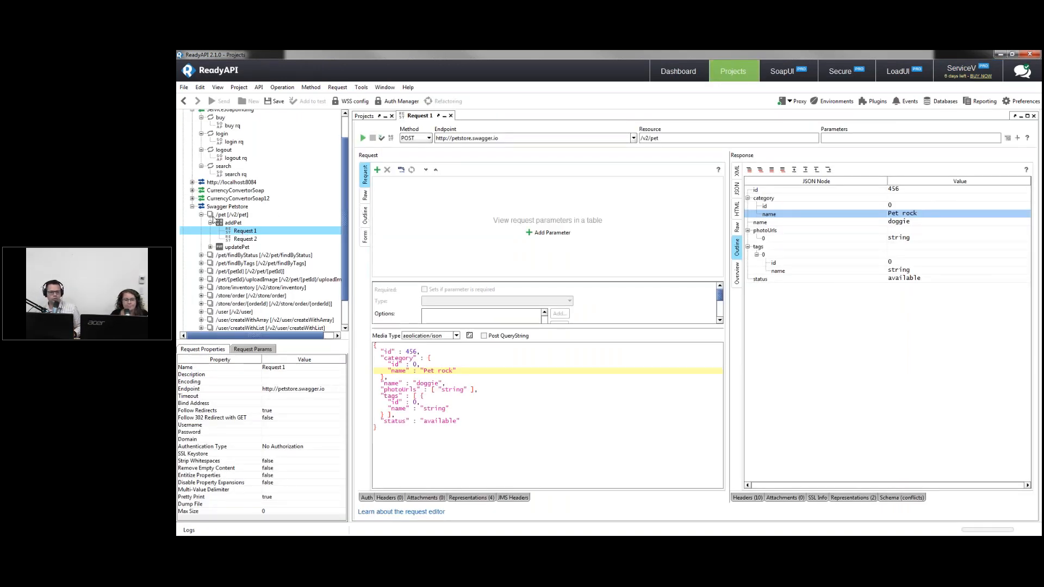
{"action": "left_click", "coordinate": [192, 198]}
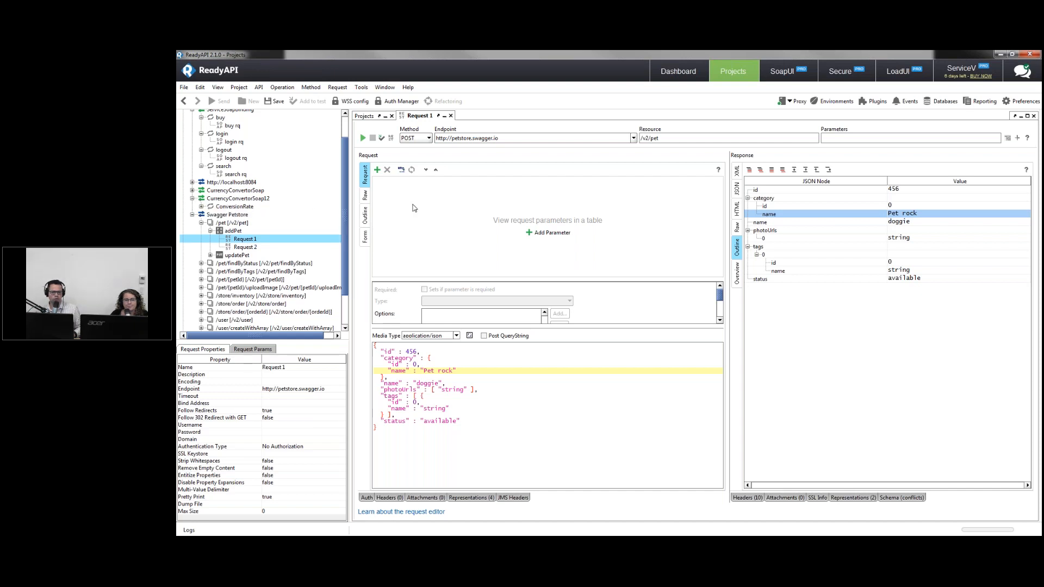
{"action": "left_click", "coordinate": [959, 73]}
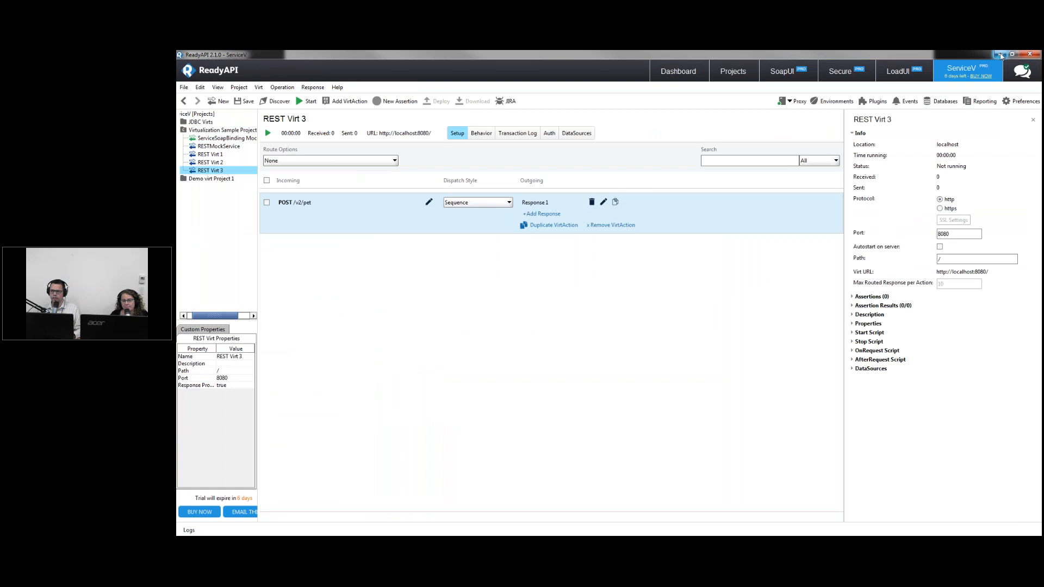
Minimize ReadyAPI, close the Virt Overview window, and switch to the slide show at the "Scenario 3 : Control API Conditions" slide
{"action": "left_click", "coordinate": [1000, 55]}
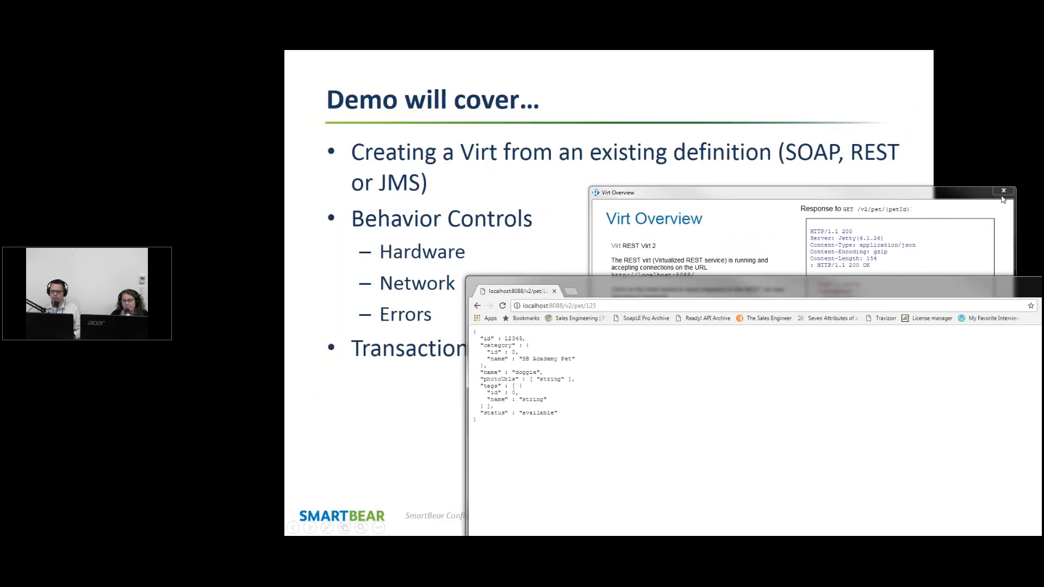
{"action": "left_click", "coordinate": [1003, 193]}
{"action": "left_click", "coordinate": [851, 213]}
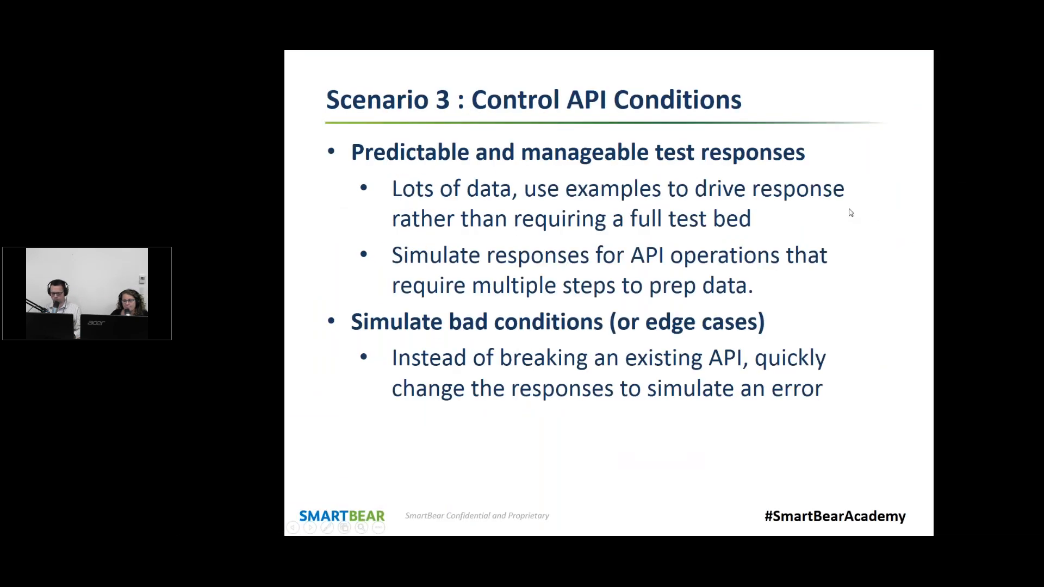
{"action": "left_click", "coordinate": [851, 213]}
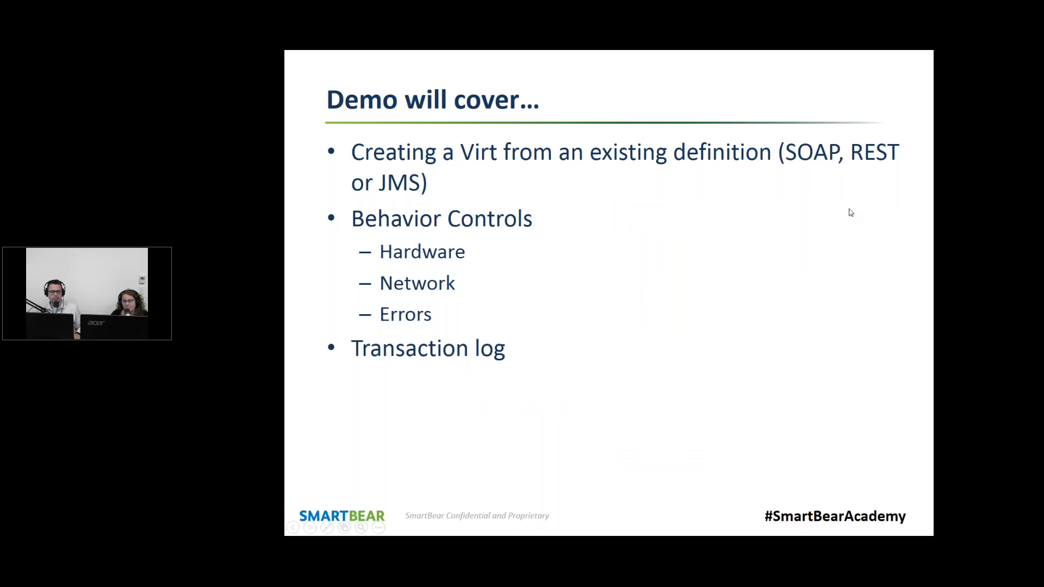
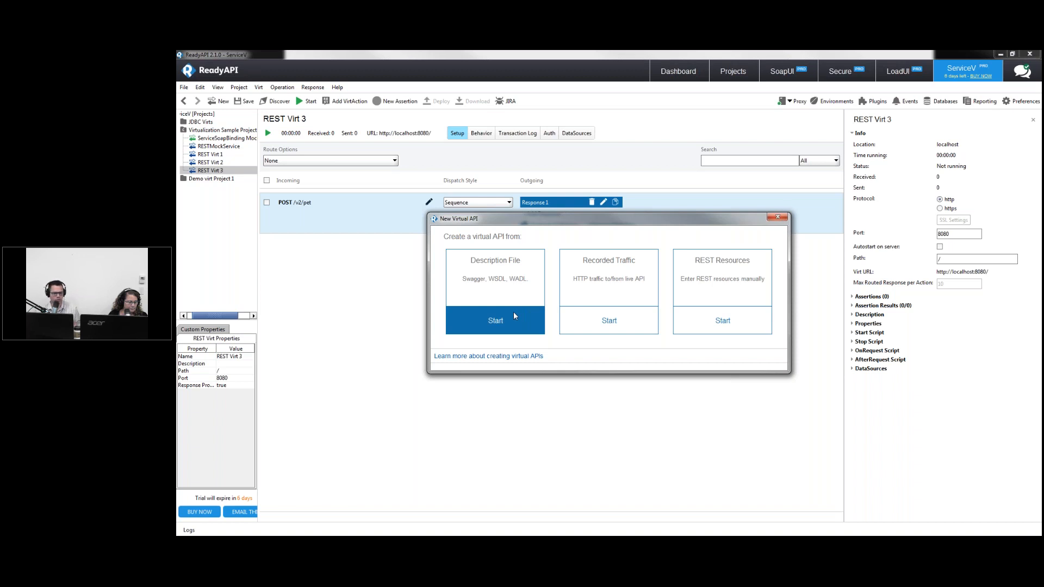
Start a new virtual API from manually entered REST resources and add two more resource rows
{"action": "left_click", "coordinate": [701, 334]}
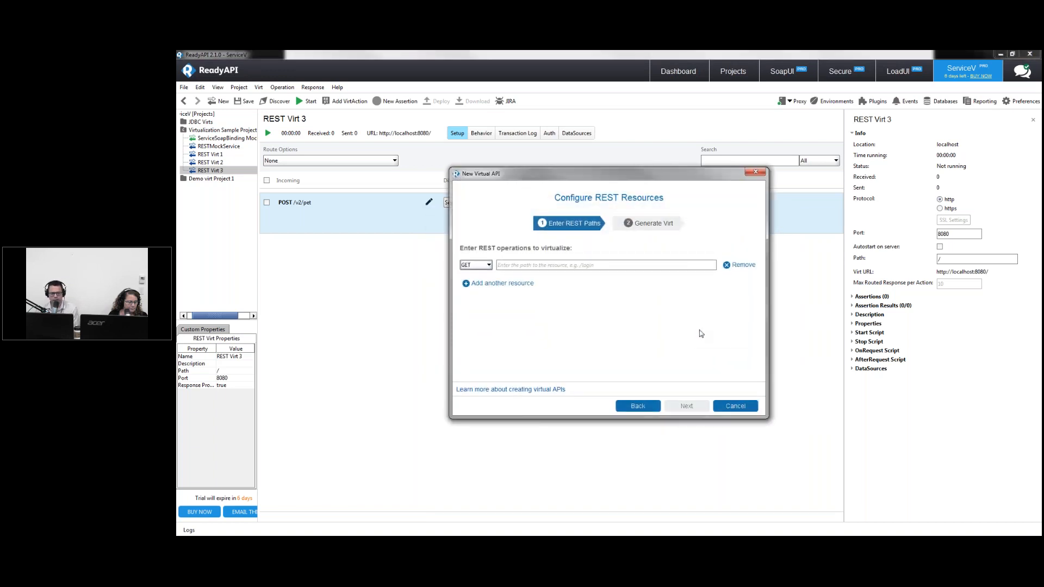
{"action": "left_click", "coordinate": [498, 284]}
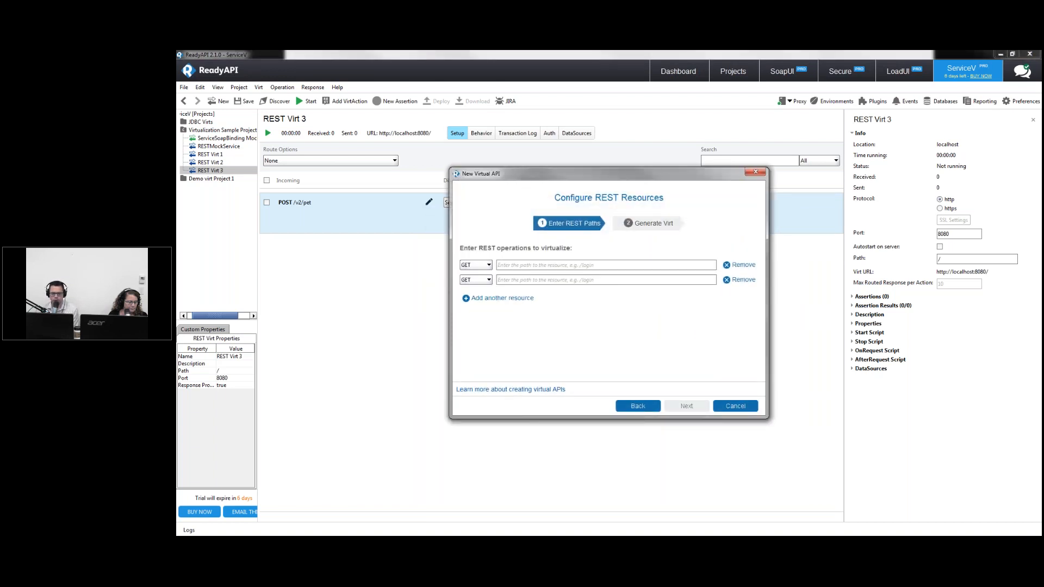
{"action": "left_click", "coordinate": [497, 302]}
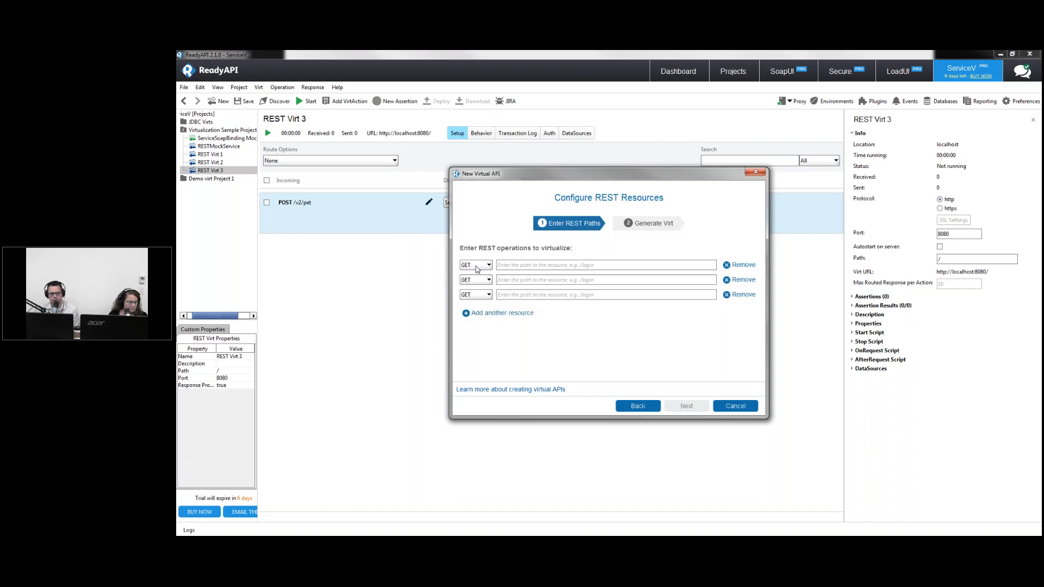
Define the REST operations to virtualize as POST /create, PUT /update and GET /find/{id}
{"action": "left_click", "coordinate": [480, 265]}
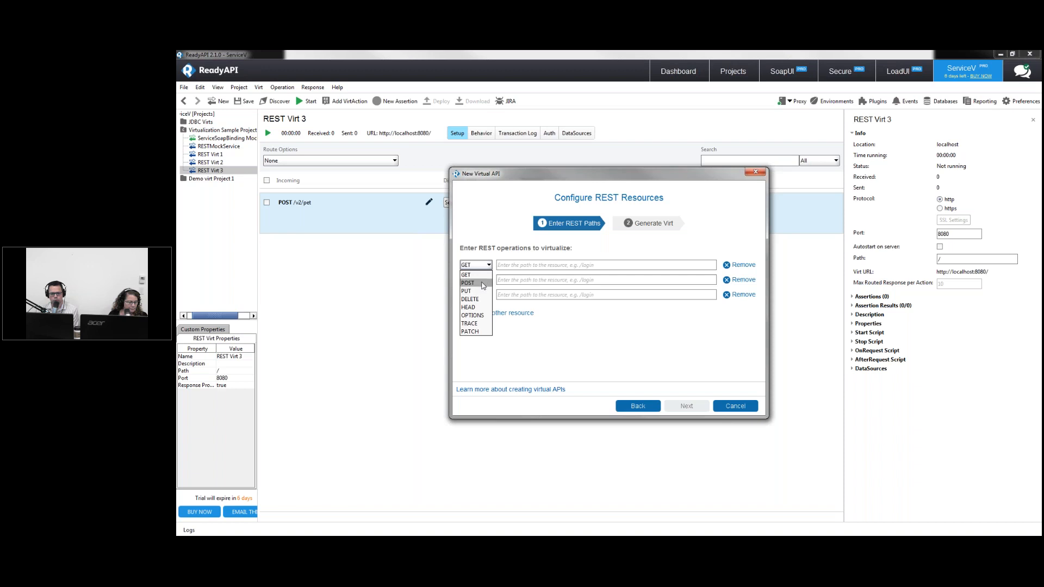
{"action": "left_click", "coordinate": [483, 284]}
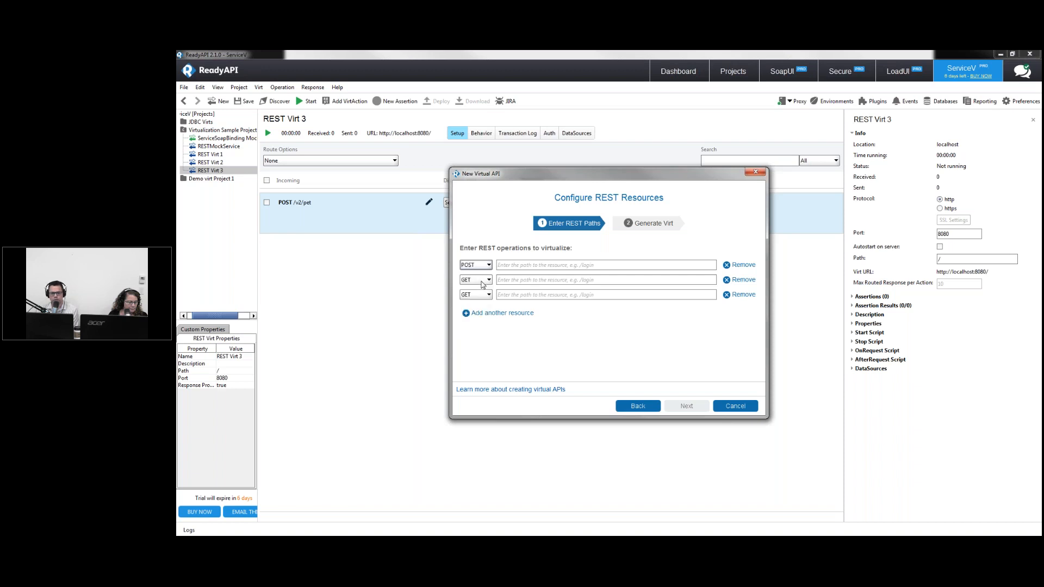
{"action": "left_click", "coordinate": [531, 264]}
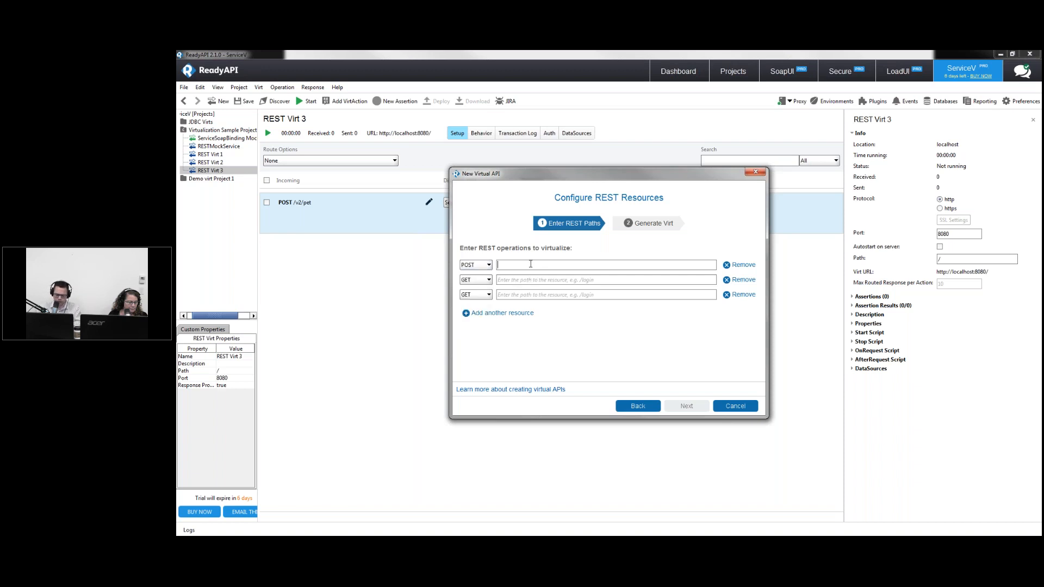
{"action": "type", "text": "/create"}
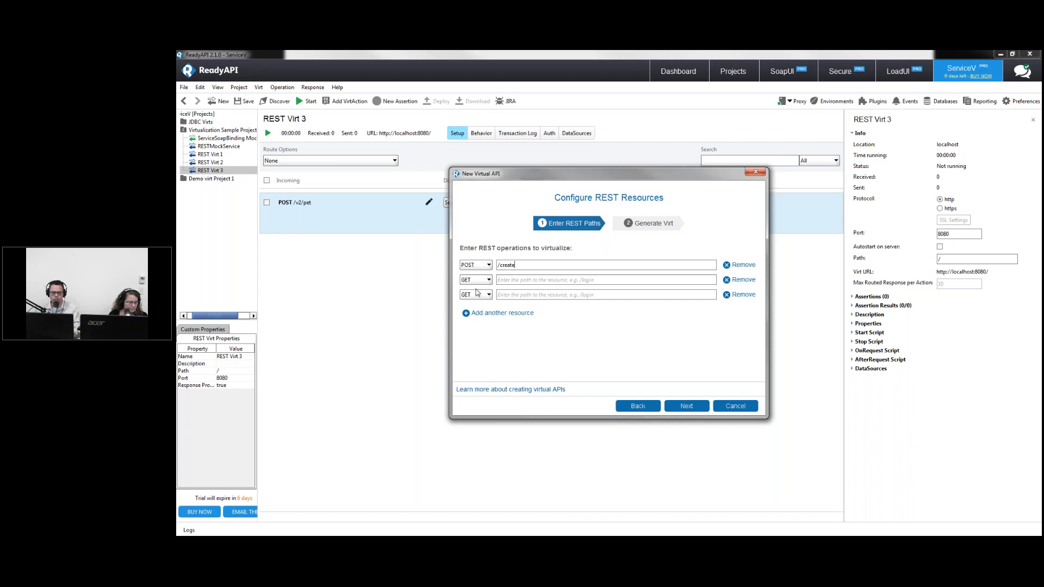
{"action": "left_click", "coordinate": [477, 280]}
{"action": "left_click", "coordinate": [472, 303]}
{"action": "left_click", "coordinate": [511, 278]}
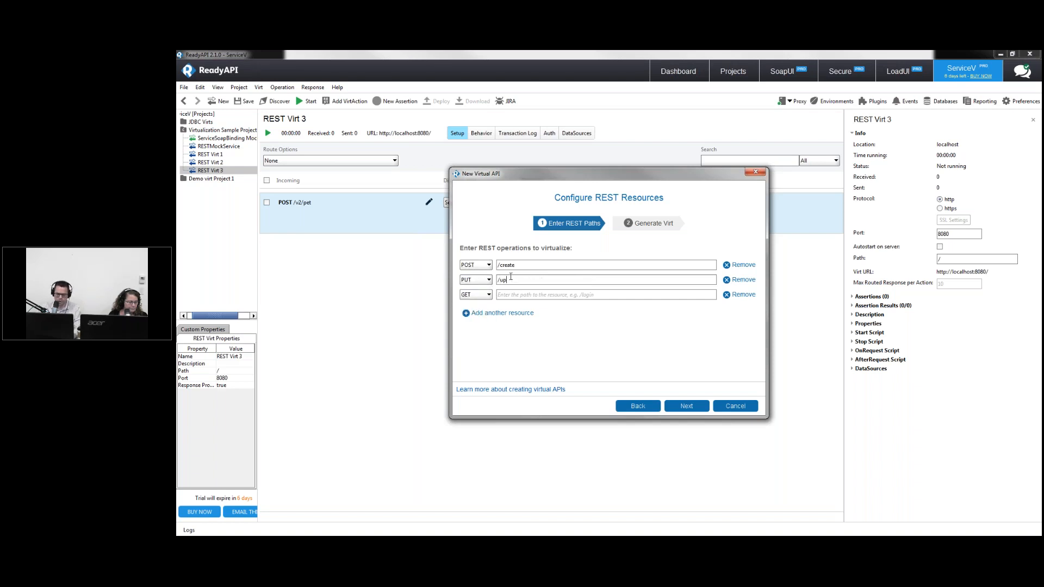
{"action": "left_click", "coordinate": [511, 294]}
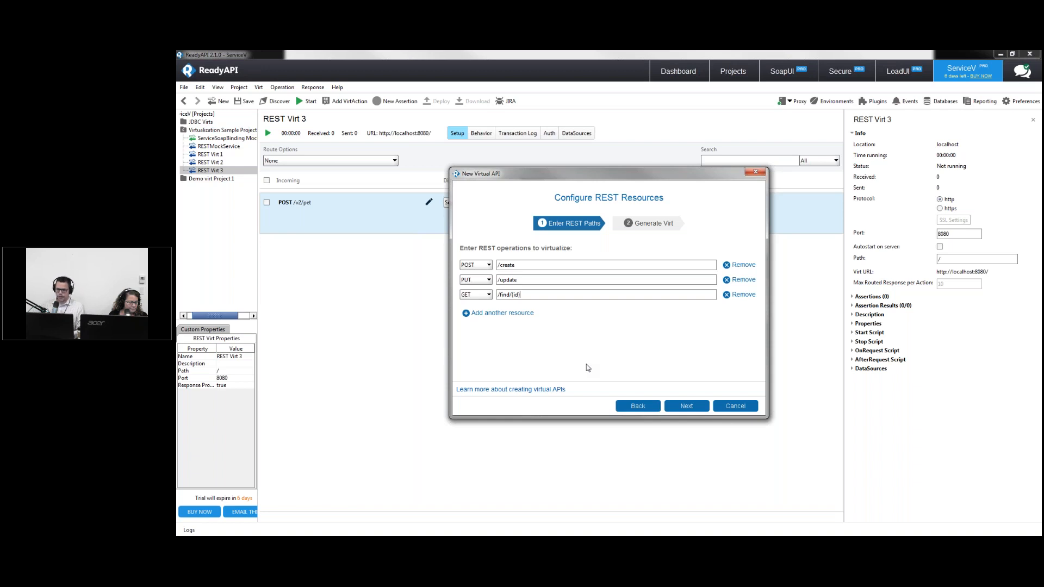
Add the virt to the existing Virtualization Sample Project and finish creating it
{"action": "left_click", "coordinate": [681, 413]}
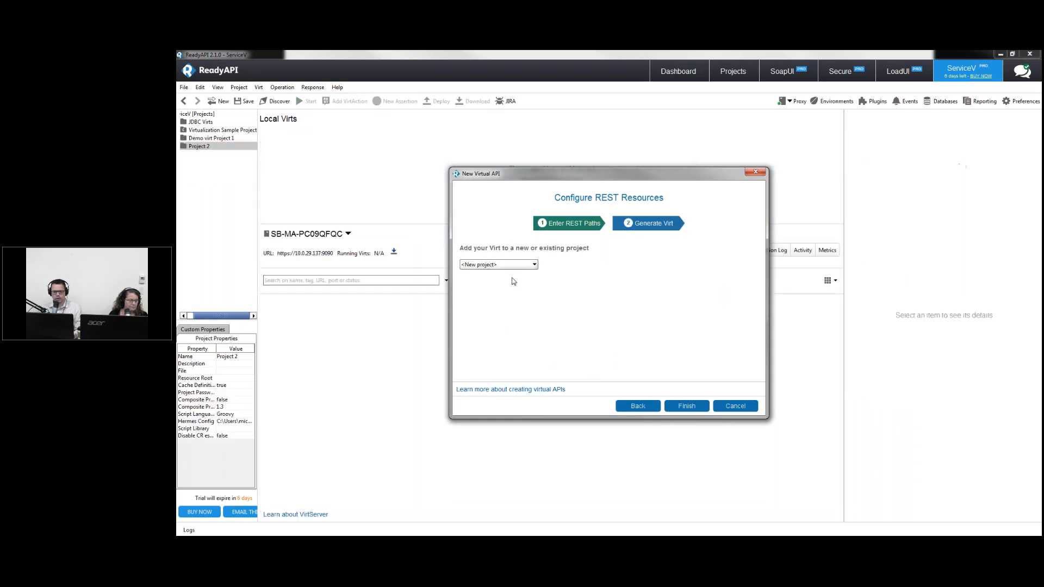
{"action": "left_click", "coordinate": [512, 265]}
{"action": "left_click", "coordinate": [519, 292]}
{"action": "left_click", "coordinate": [692, 406]}
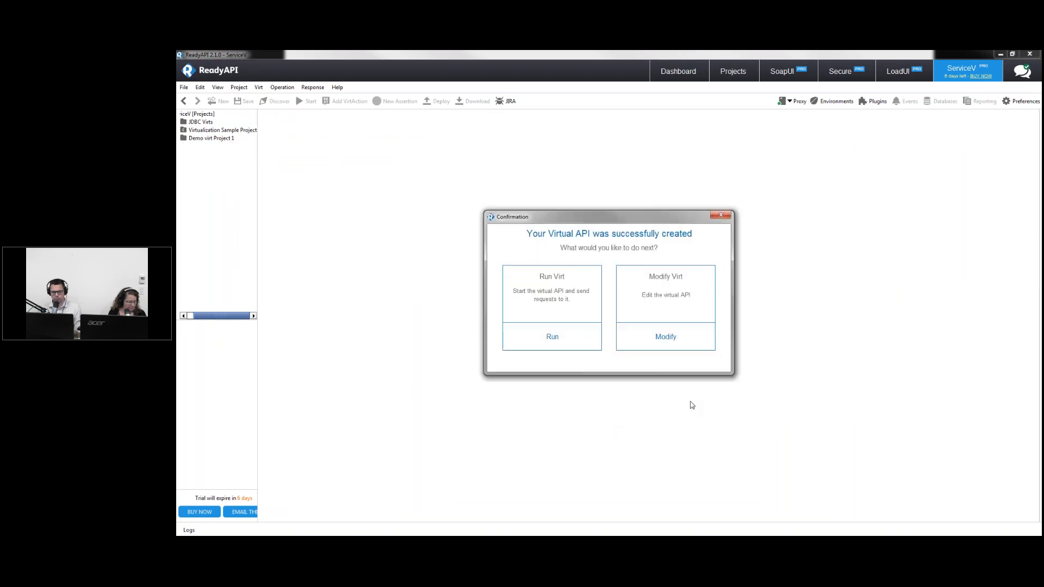
Run the newly created virt, then close its Virt Overview window
{"action": "left_click", "coordinate": [573, 336]}
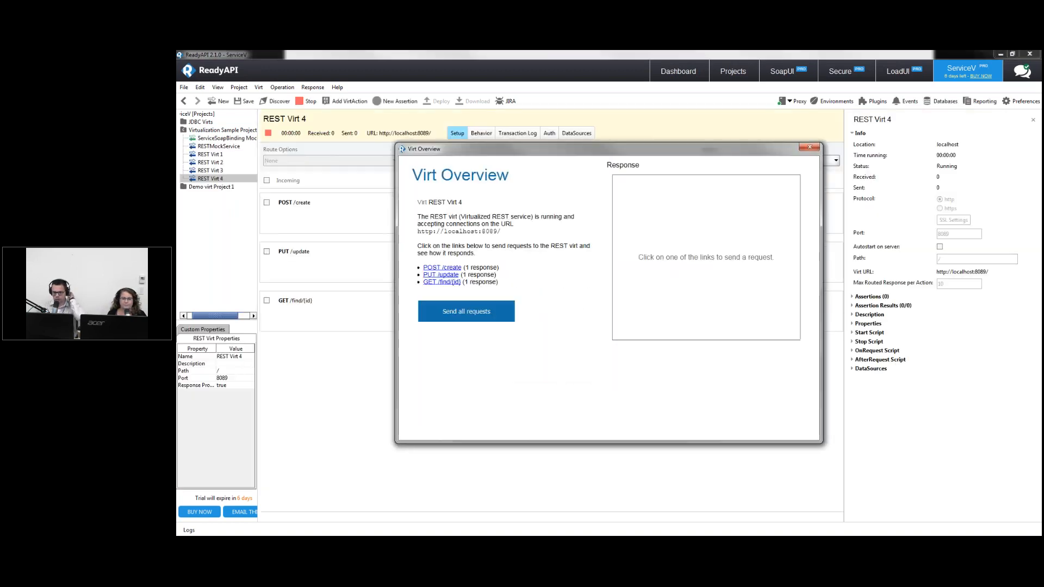
{"action": "left_click_drag", "start_coordinate": [577, 150], "coordinate": [805, 181]}
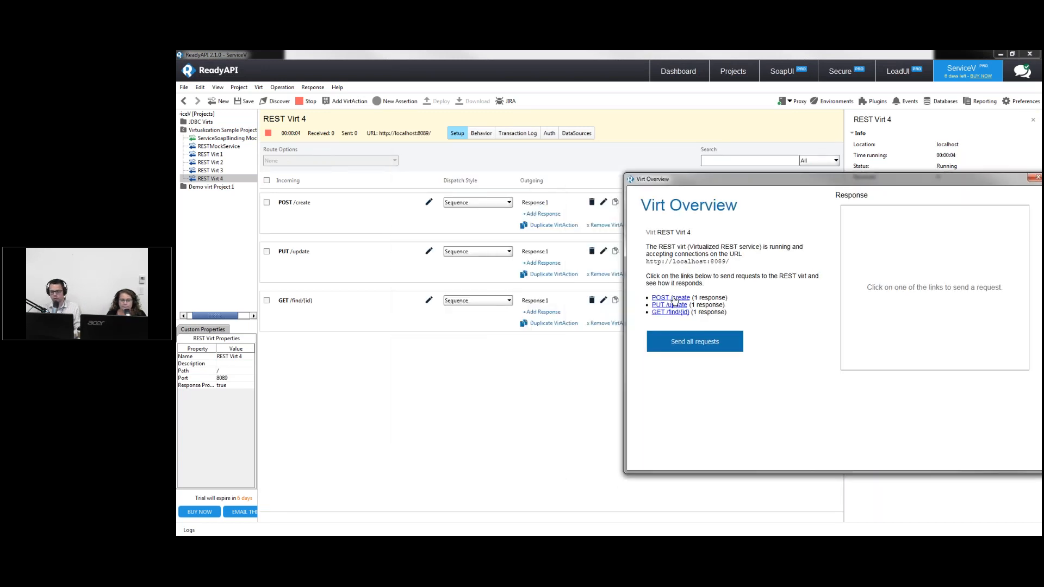
{"action": "key", "text": "alt+F4"}
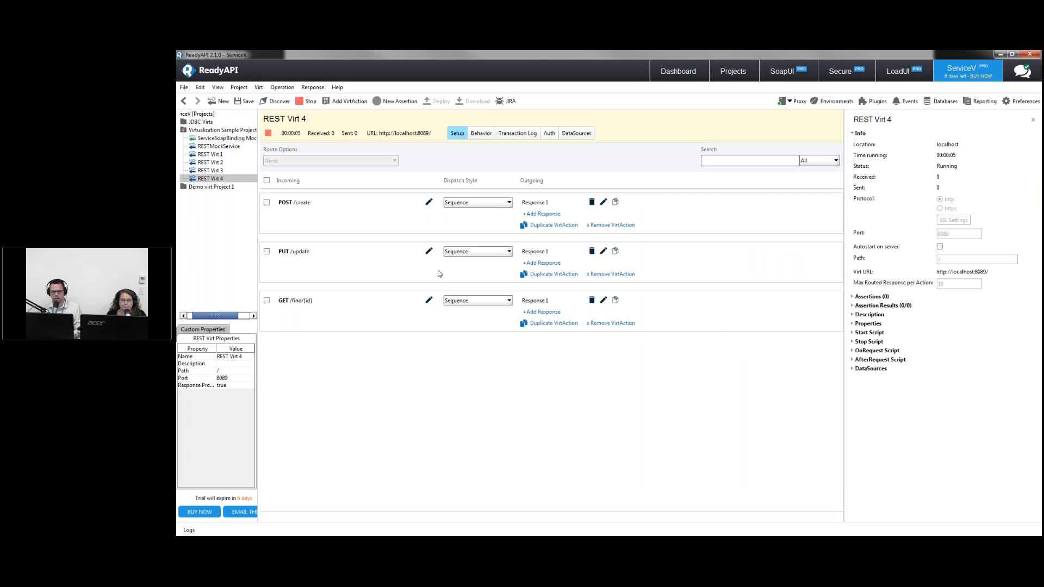
Set Response 1 of POST /create to media type application/json with the body { "status" : "Created" }
{"action": "left_click", "coordinate": [295, 203]}
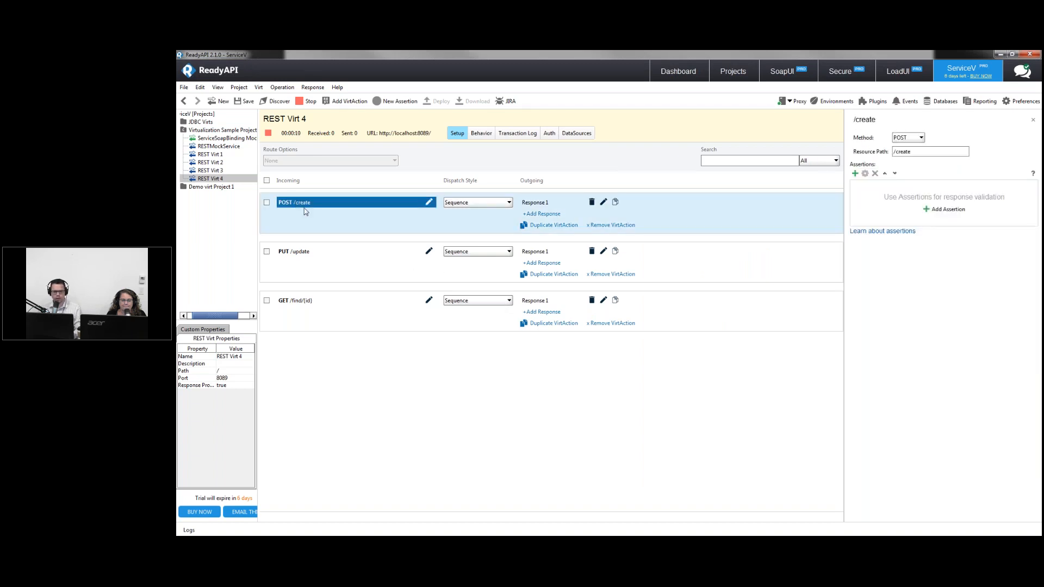
{"action": "left_click", "coordinate": [545, 204]}
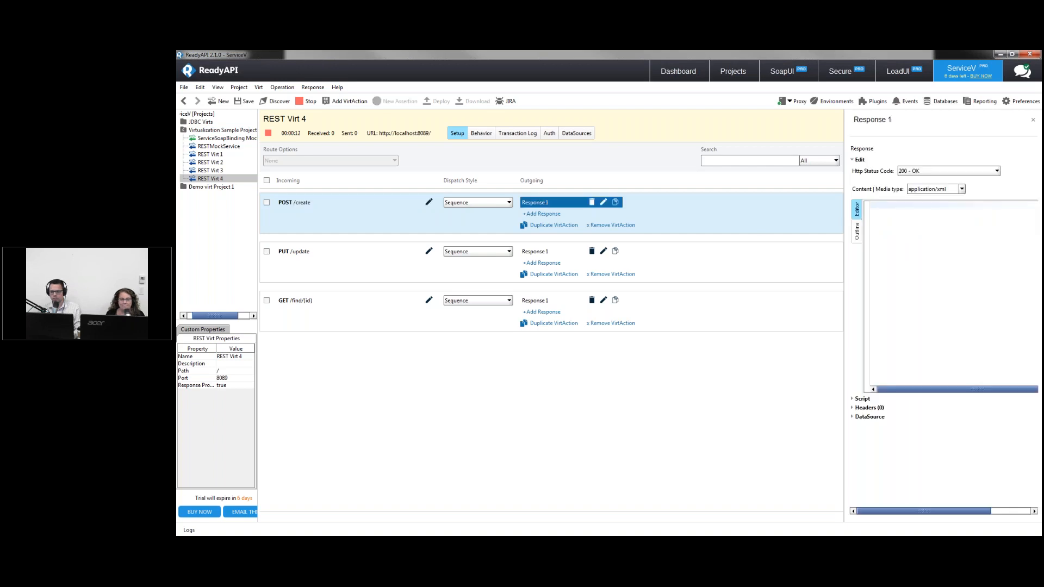
{"action": "left_click", "coordinate": [961, 189]}
{"action": "left_click", "coordinate": [945, 223]}
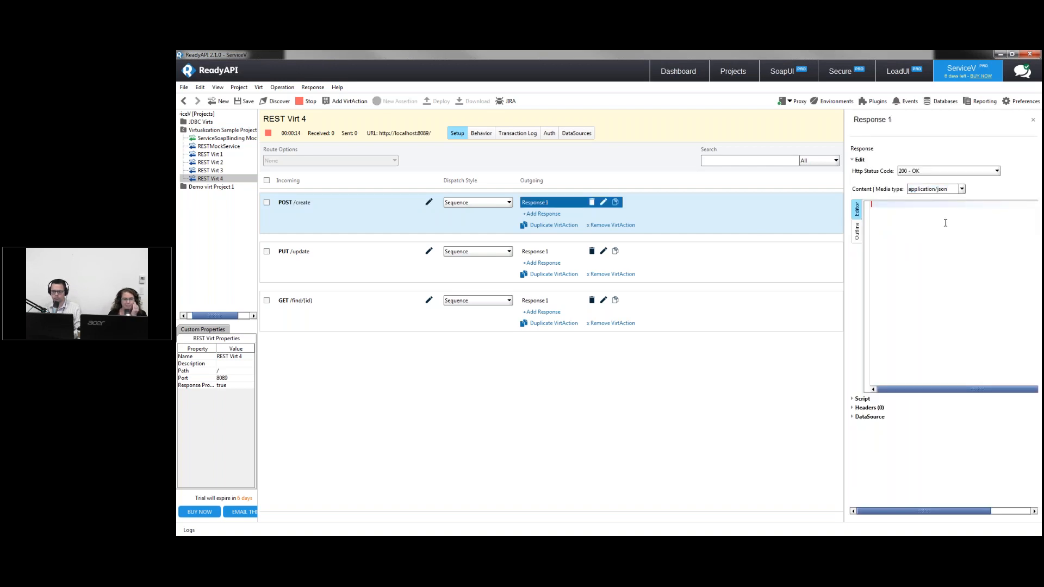
{"action": "type", "text": "{"}
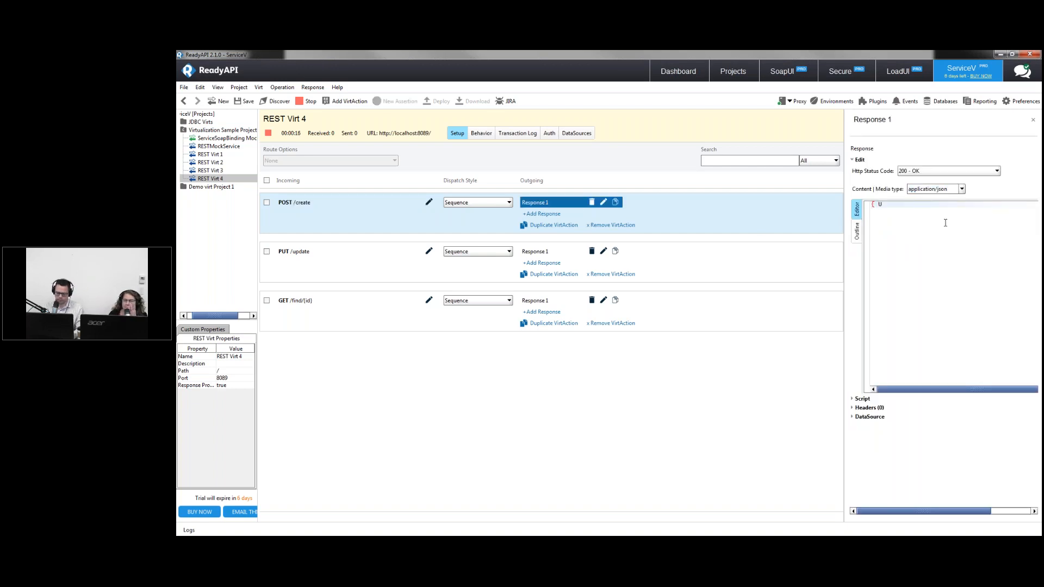
{"action": "type", "text": " \"cret"}
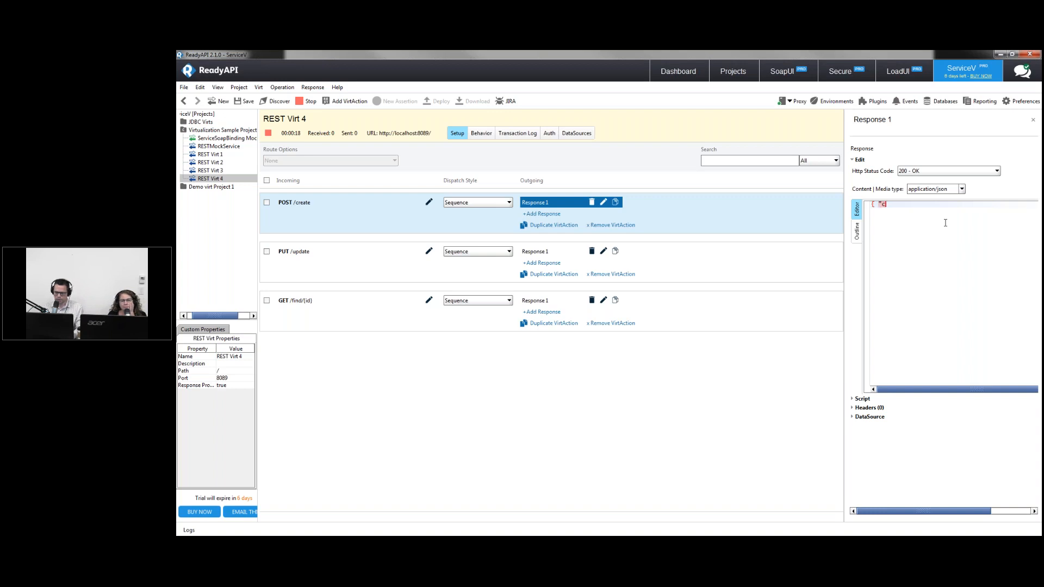
{"action": "key", "text": "BackSpace"}
{"action": "type", "text": "at"}
{"action": "key", "text": "BackSpace"}
{"action": "key", "text": "BackSpace"}
{"action": "key", "text": "BackSpace"}
{"action": "key", "text": "BackSpace"}
{"action": "key", "text": "BackSpace"}
{"action": "type", "text": "status\" : \"Created\" }"}
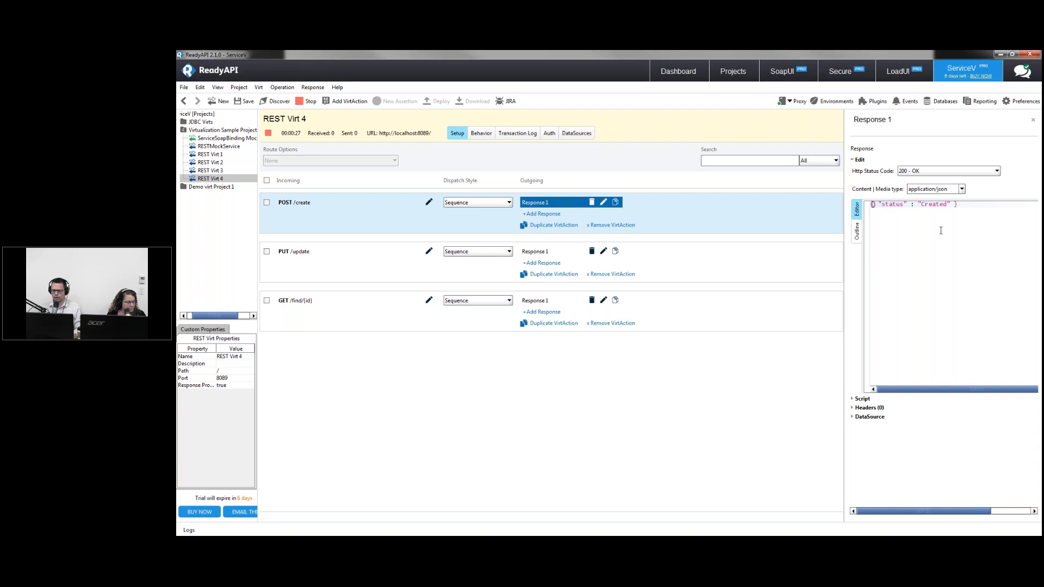
Copy the POST /create response body to PUT /update's Response 1, change the status to "updated" and set the media type to application/json
{"action": "key", "text": "ctrl+a"}
{"action": "key", "text": "ctrl+c"}
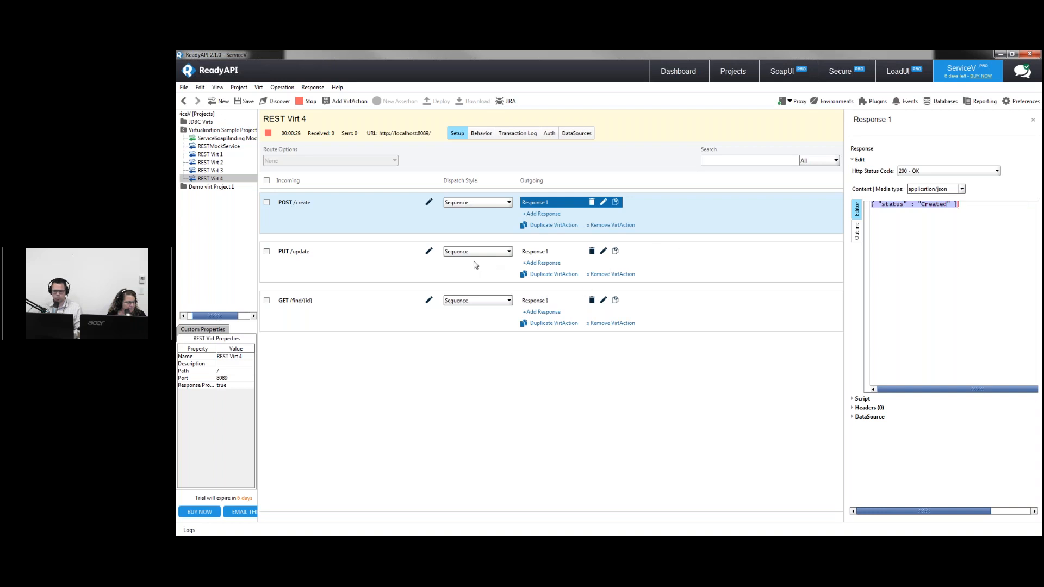
{"action": "left_click", "coordinate": [542, 253]}
{"action": "left_click", "coordinate": [943, 222]}
{"action": "key", "text": "ctrl+v"}
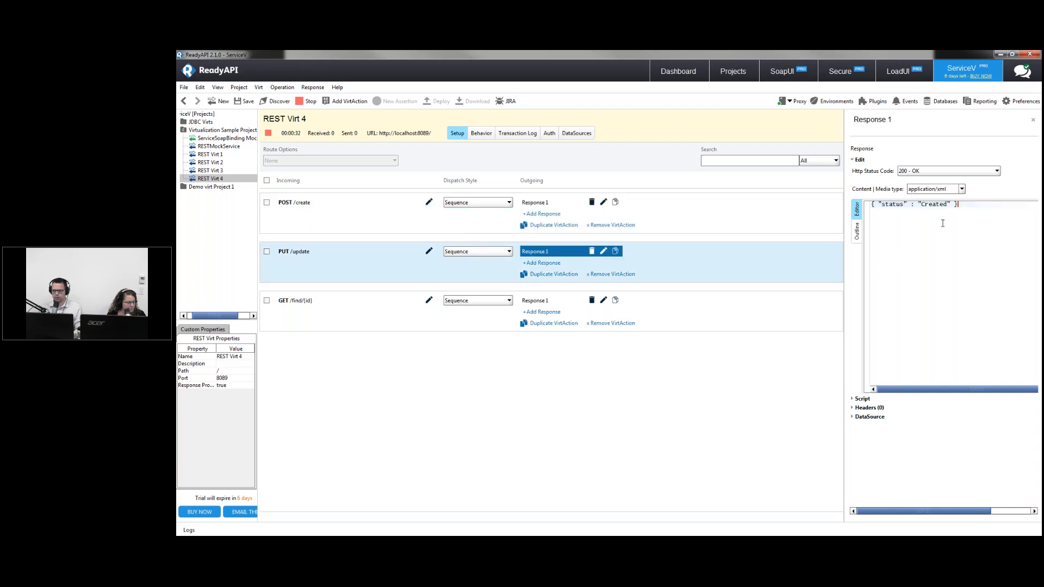
{"action": "key", "text": "ctrl+shift+Left"}
{"action": "type", "text": "updated"}
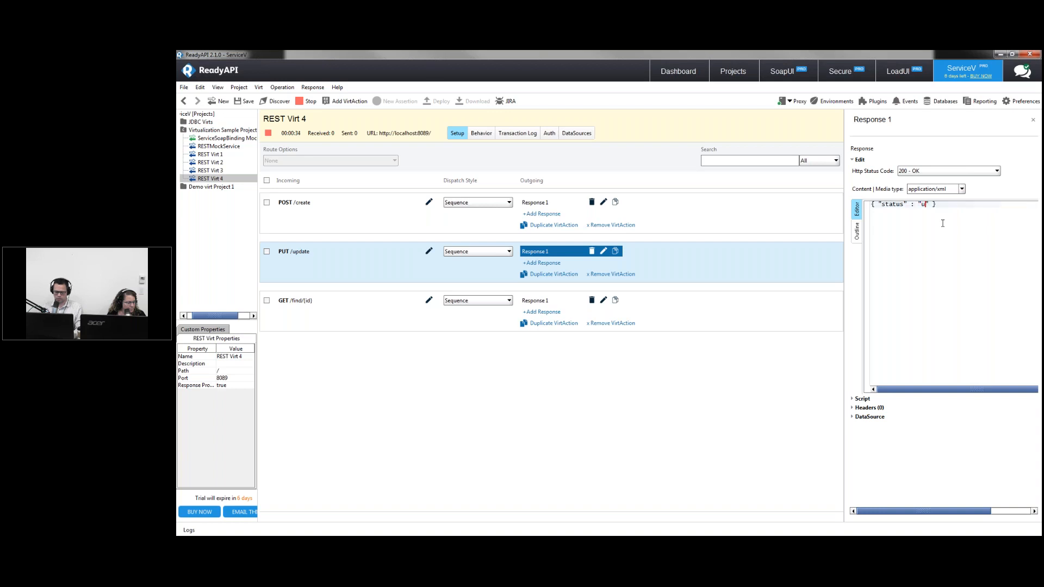
{"action": "left_click", "coordinate": [962, 188]}
{"action": "left_click", "coordinate": [930, 198]}
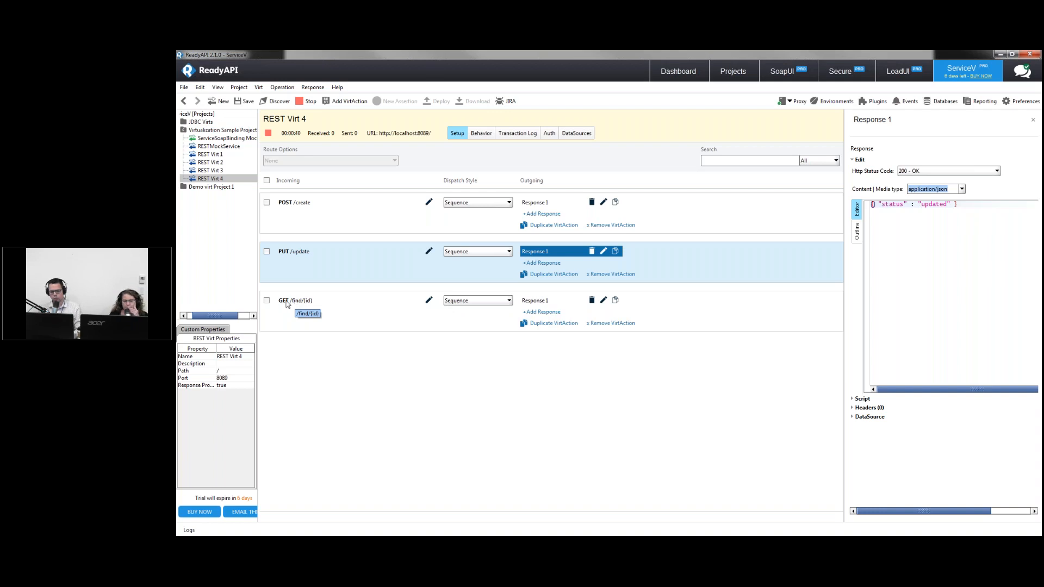
Set Response 1 of GET /find/{id} to media type application/json with the body { "status" : "not found" }
{"action": "left_click", "coordinate": [533, 302]}
{"action": "left_click", "coordinate": [961, 189]}
{"action": "left_click", "coordinate": [959, 199]}
{"action": "left_click", "coordinate": [939, 227]}
{"action": "key", "text": "ctrl+v"}
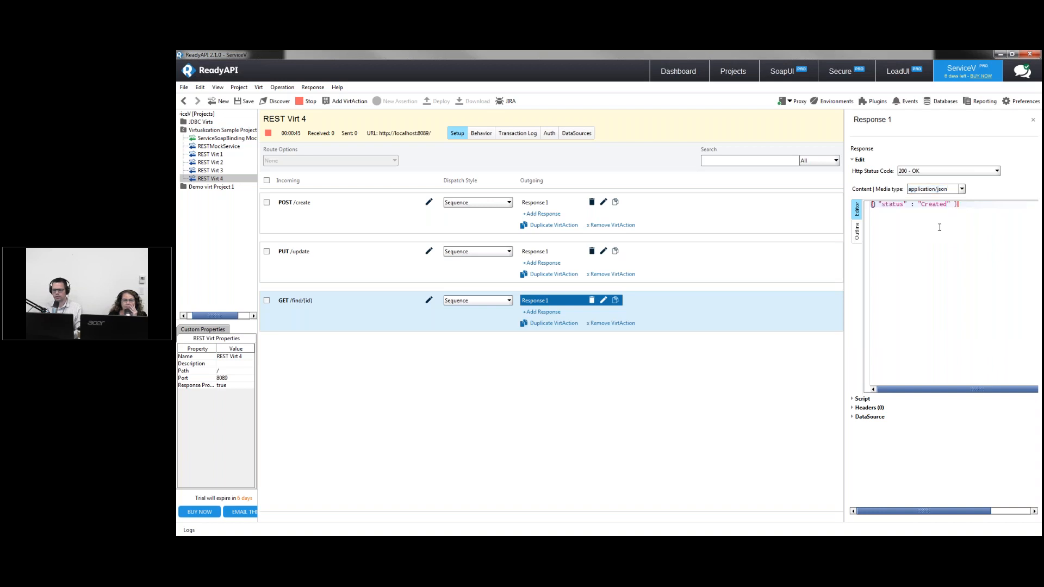
{"action": "key", "text": "ctrl+shift+Left"}
{"action": "type", "text": "not found"}
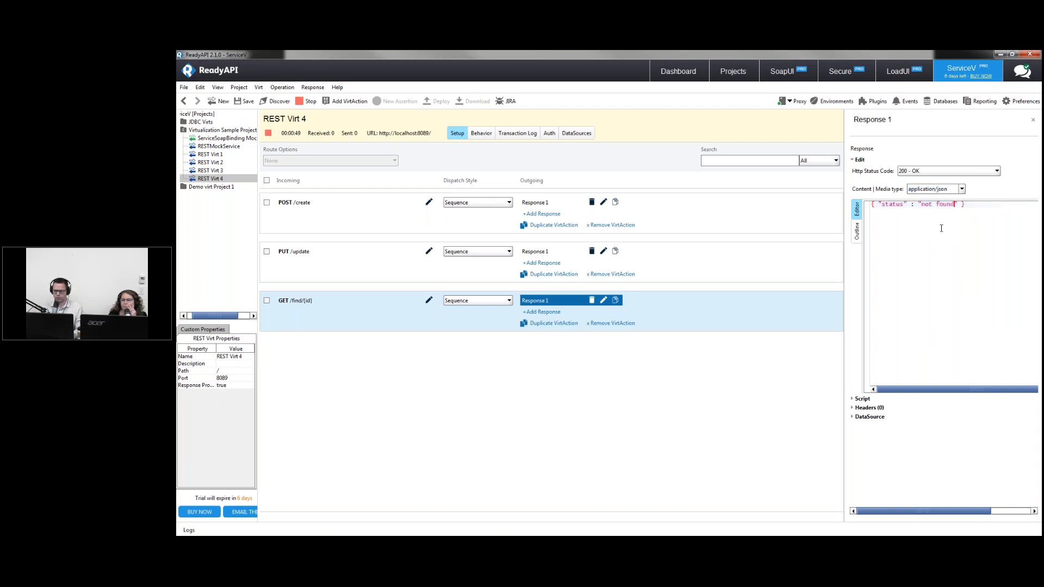
Set the HTTP status code of the GET /find/{id} response to 500 - Internal Server Error
{"action": "left_click", "coordinate": [958, 172]}
{"action": "key", "text": "4"}
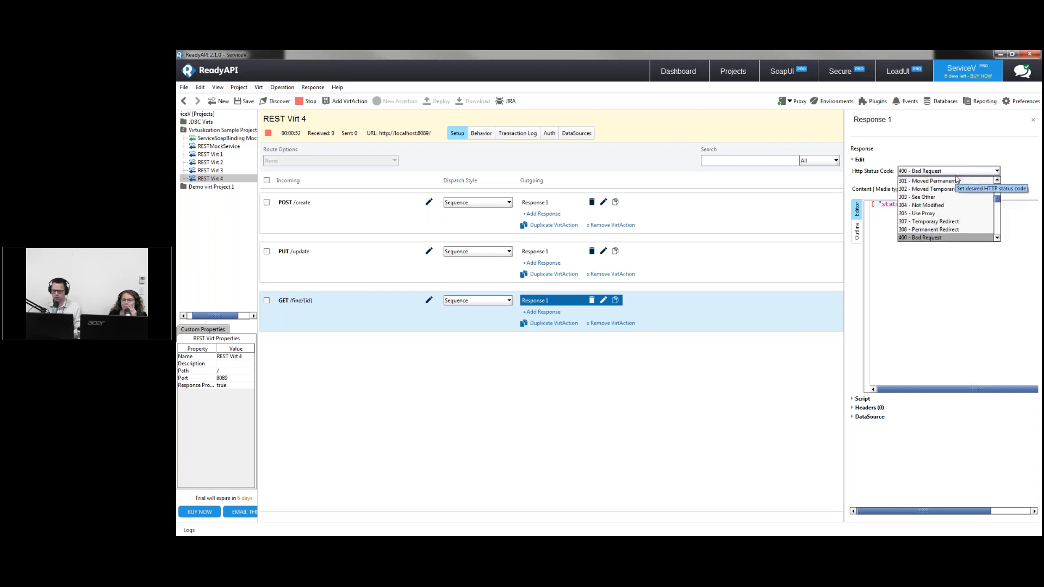
{"action": "key", "text": "Up"}
{"action": "scroll", "coordinate": [958, 206], "scroll_direction": "down", "scroll_amount": 1}
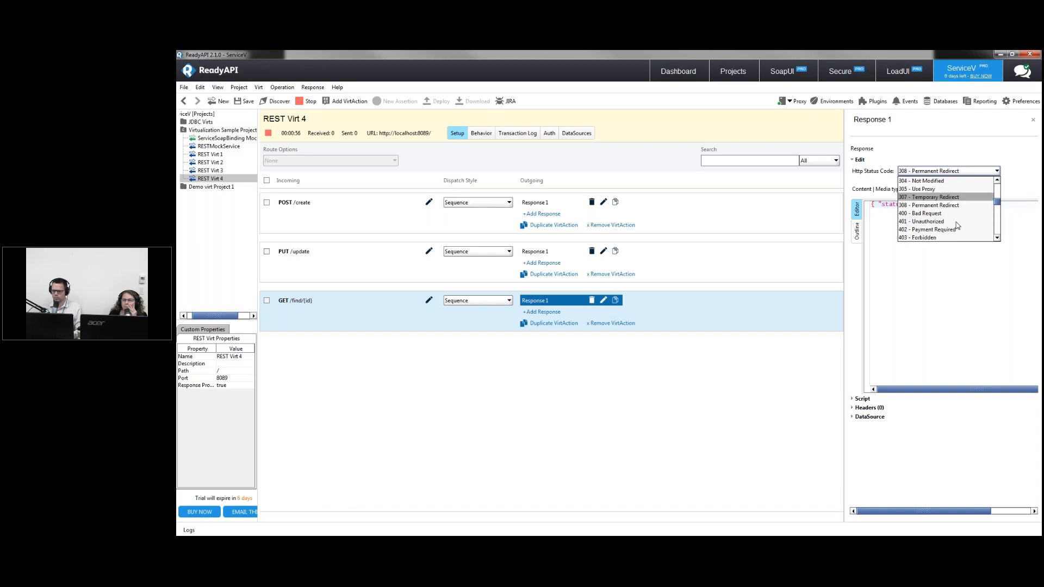
{"action": "scroll", "coordinate": [957, 226], "scroll_direction": "down", "scroll_amount": 3}
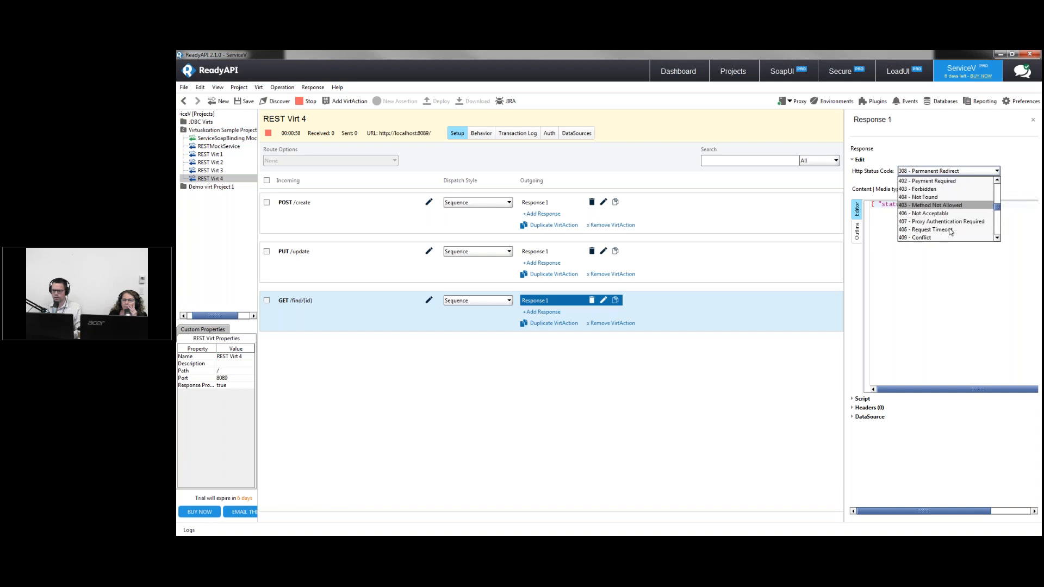
{"action": "scroll", "coordinate": [950, 231], "scroll_direction": "down", "scroll_amount": 5}
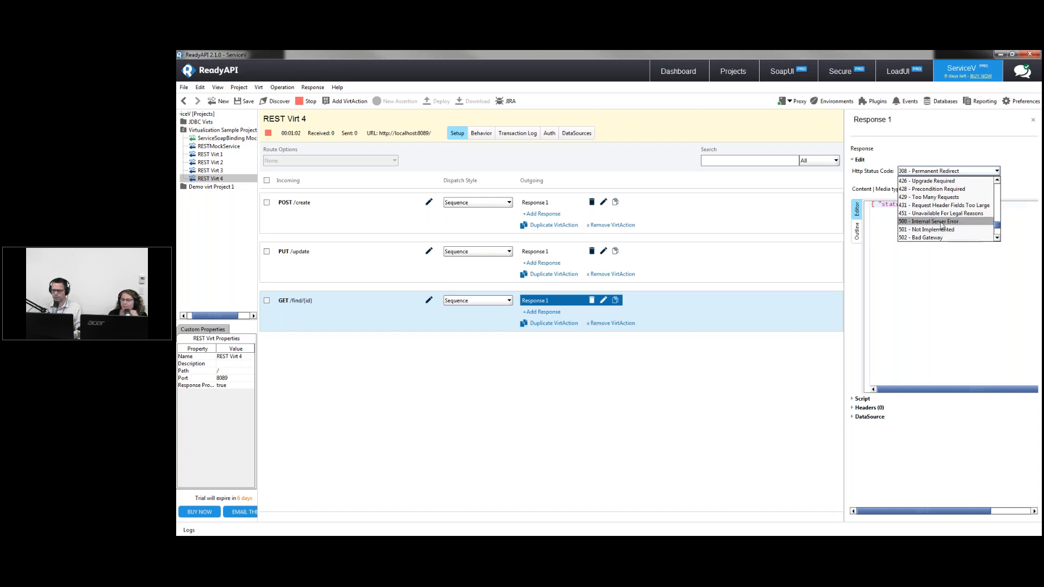
{"action": "left_click", "coordinate": [940, 221]}
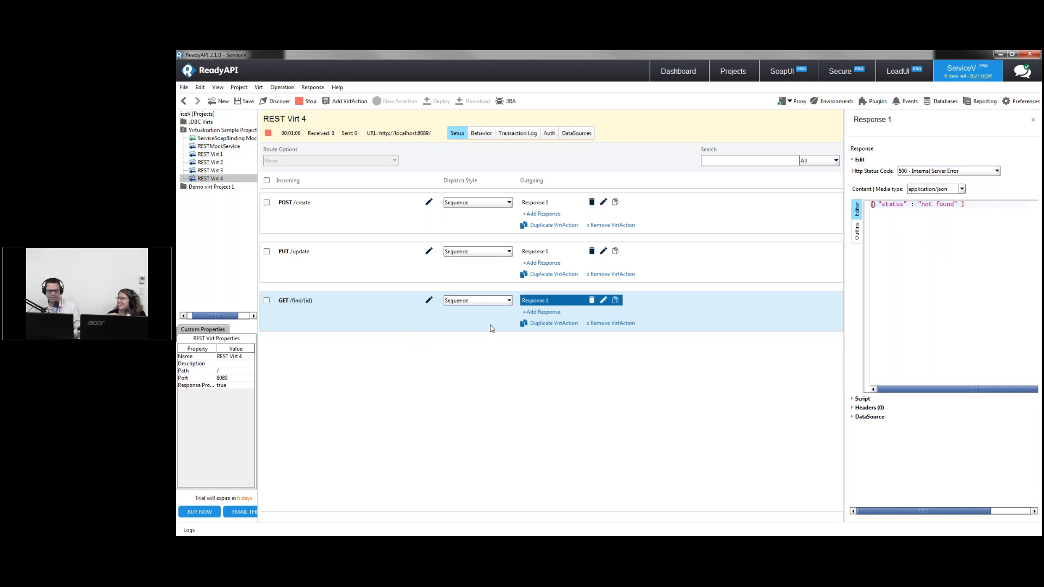
Rename Response 1 of GET /find/{id} to "not found"
{"action": "right_click", "coordinate": [545, 303]}
{"action": "left_click", "coordinate": [563, 320]}
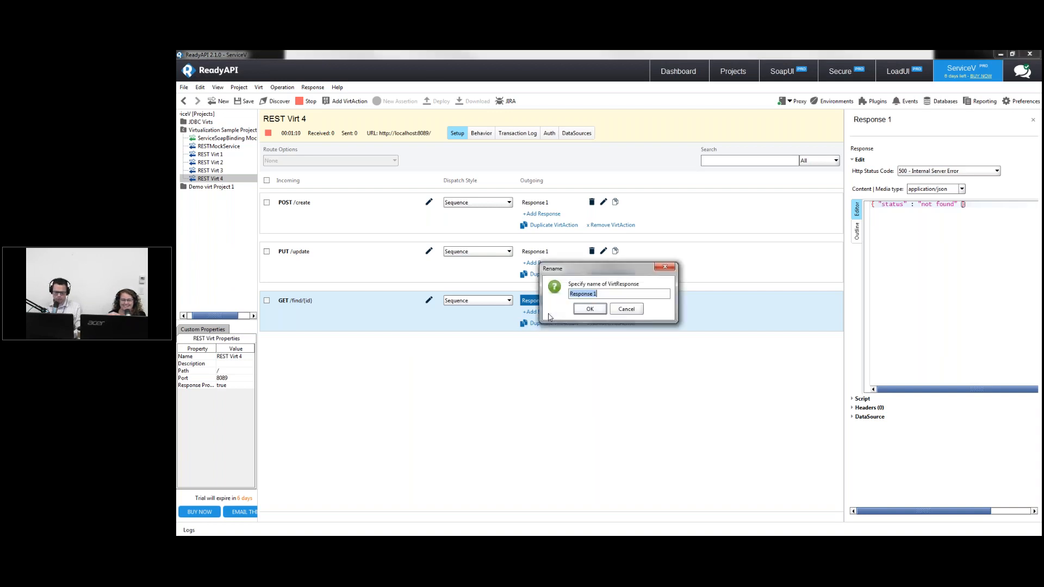
{"action": "type", "text": "not found"}
{"action": "key", "text": "Return"}
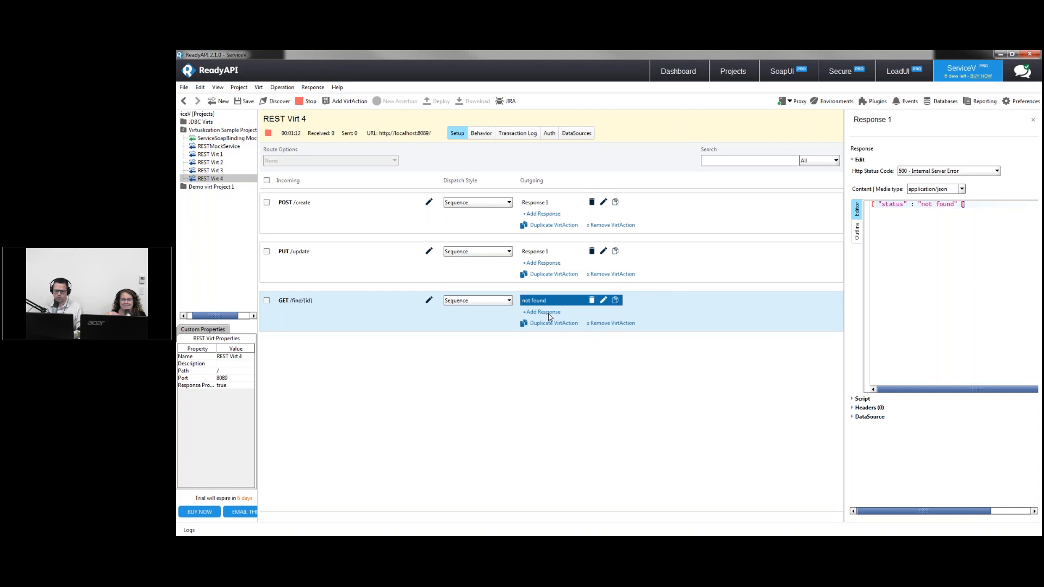
Add a second response named "found" to GET /find/{id}
{"action": "left_click", "coordinate": [530, 312]}
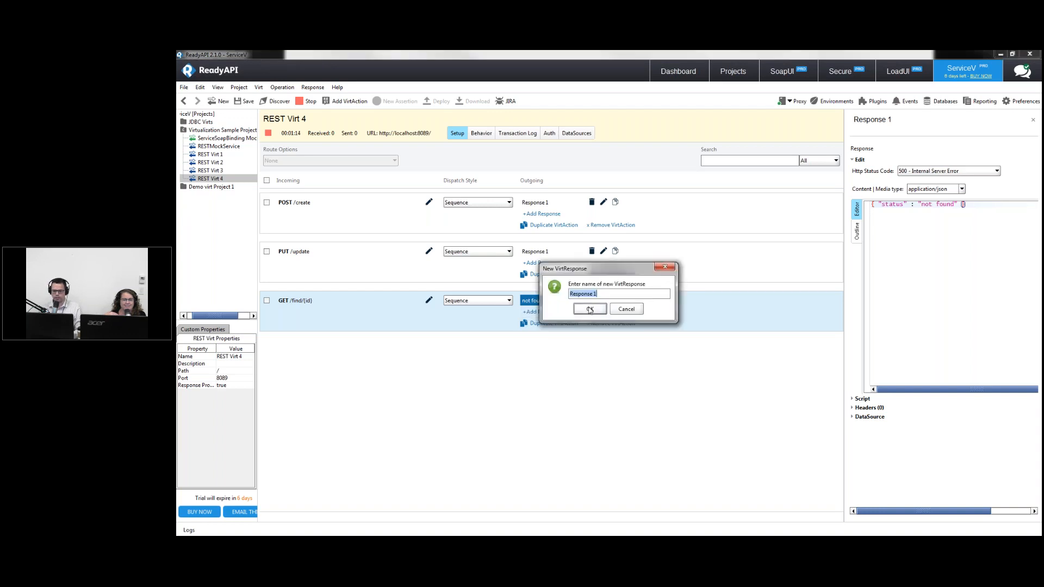
{"action": "type", "text": "found"}
{"action": "left_click", "coordinate": [589, 309]}
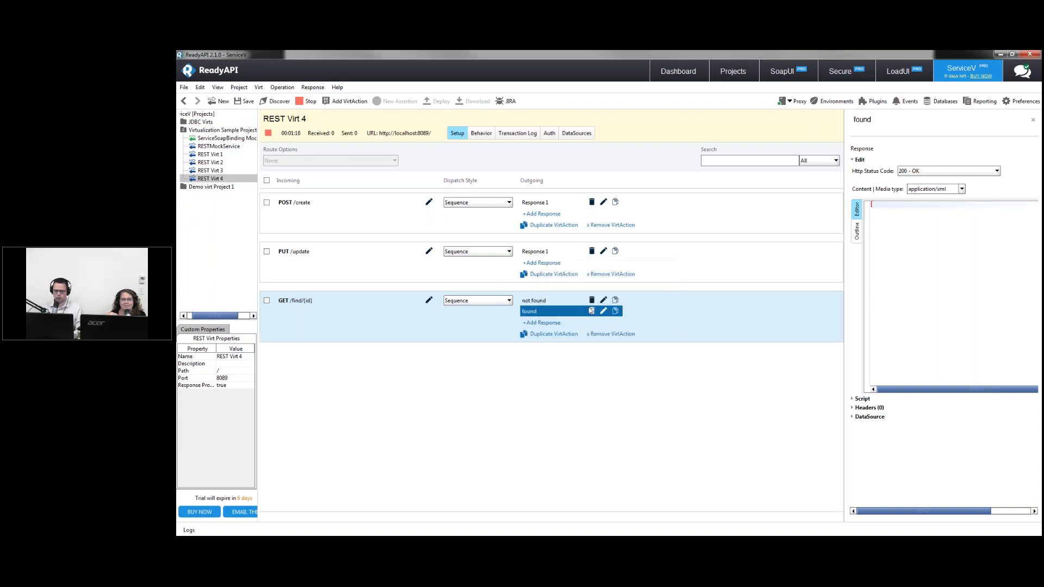
Set the "found" response to media type application/json with the body { "id" : 123 }
{"action": "left_click", "coordinate": [962, 189]}
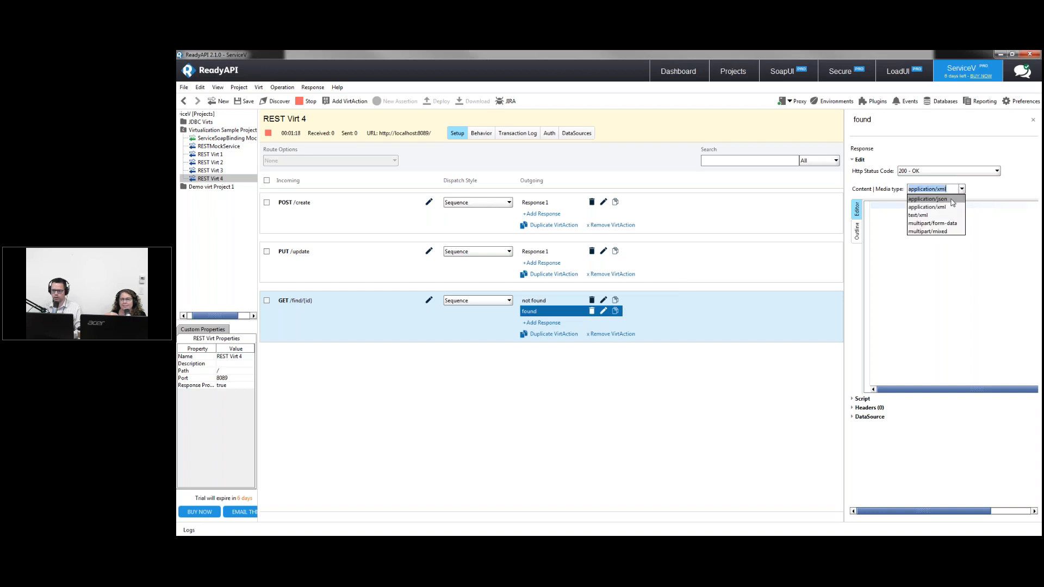
{"action": "left_click", "coordinate": [951, 201]}
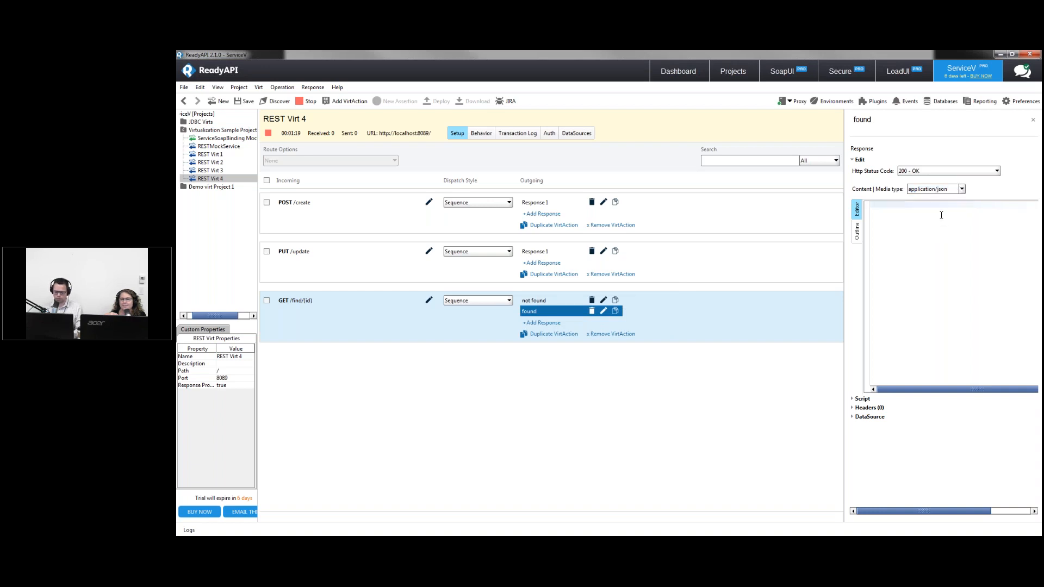
{"action": "type", "text": "\"id\" : \""}
{"action": "key", "text": "BackSpace"}
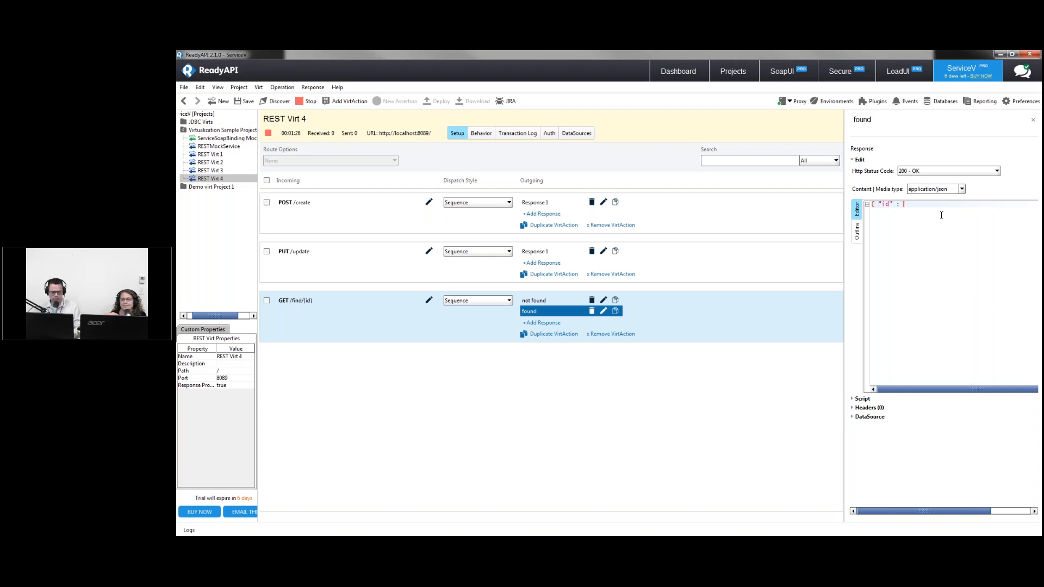
{"action": "type", "text": "123 }"}
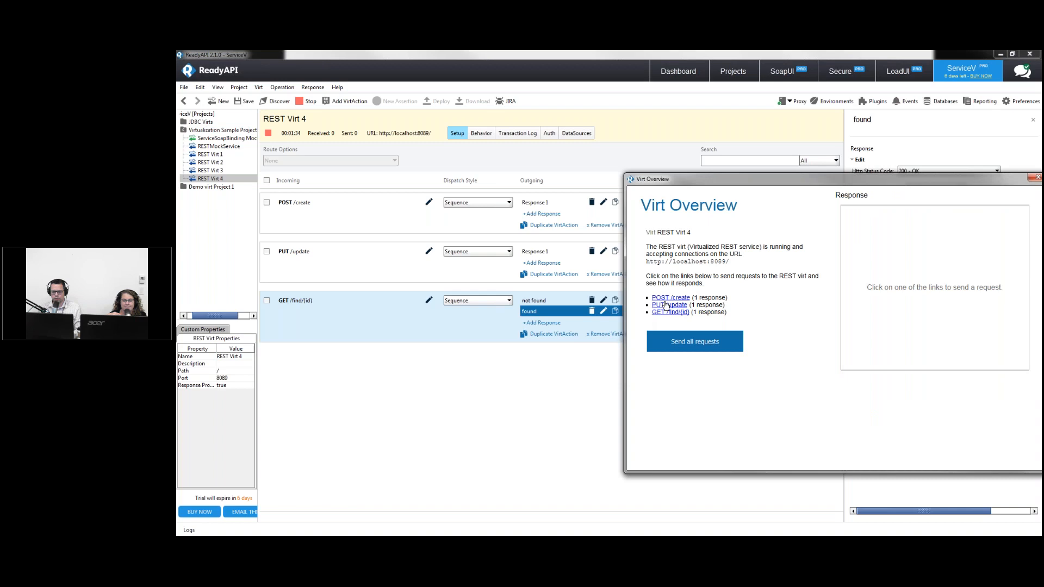
Send test requests to POST /create, PUT /update and GET /find/{id} from the Virt Overview, repeating GET /find/{id} to cycle its responses
{"action": "left_click", "coordinate": [670, 298]}
{"action": "left_click", "coordinate": [670, 305]}
{"action": "left_click", "coordinate": [672, 312]}
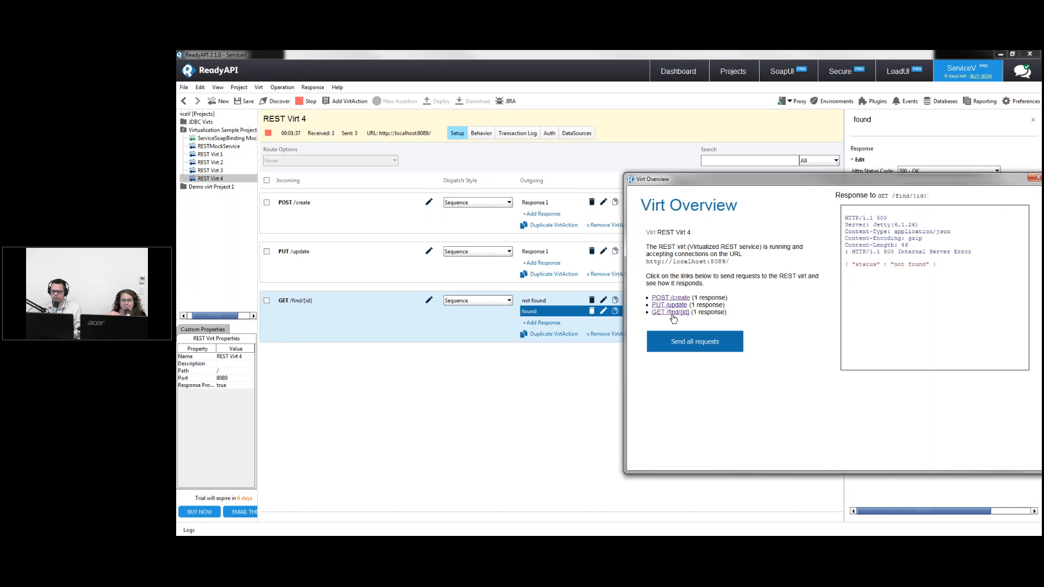
{"action": "left_click", "coordinate": [674, 314]}
{"action": "left_click", "coordinate": [673, 314]}
{"action": "left_click", "coordinate": [674, 314]}
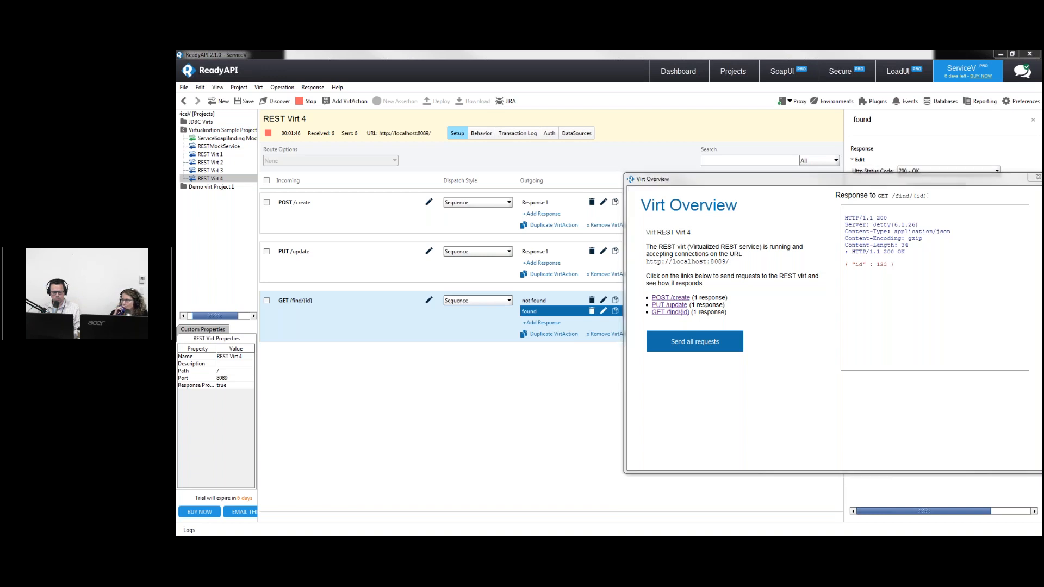
Switch to the browser, request localhost:8089/find/123 and reload it twice to check the alternating responses
{"action": "key", "text": "alt+Tab"}
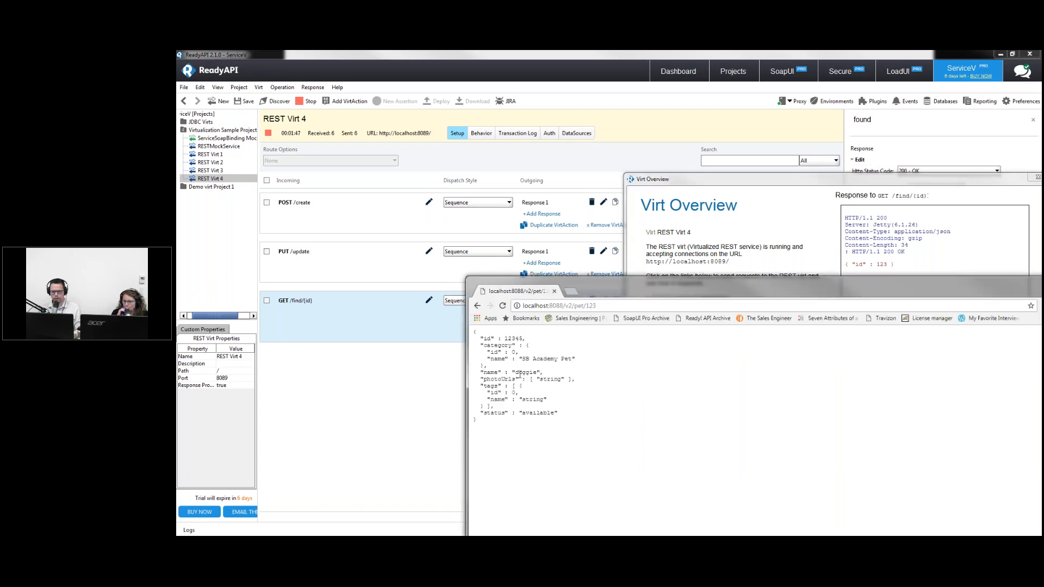
{"action": "left_click", "coordinate": [627, 305]}
{"action": "left_click", "coordinate": [627, 305]}
{"action": "key", "text": "ctrl+shift+Left"}
{"action": "key", "text": "ctrl+shift+Left"}
{"action": "key", "text": "ctrl+shift+Left"}
{"action": "key", "text": "ctrl+shift+Left"}
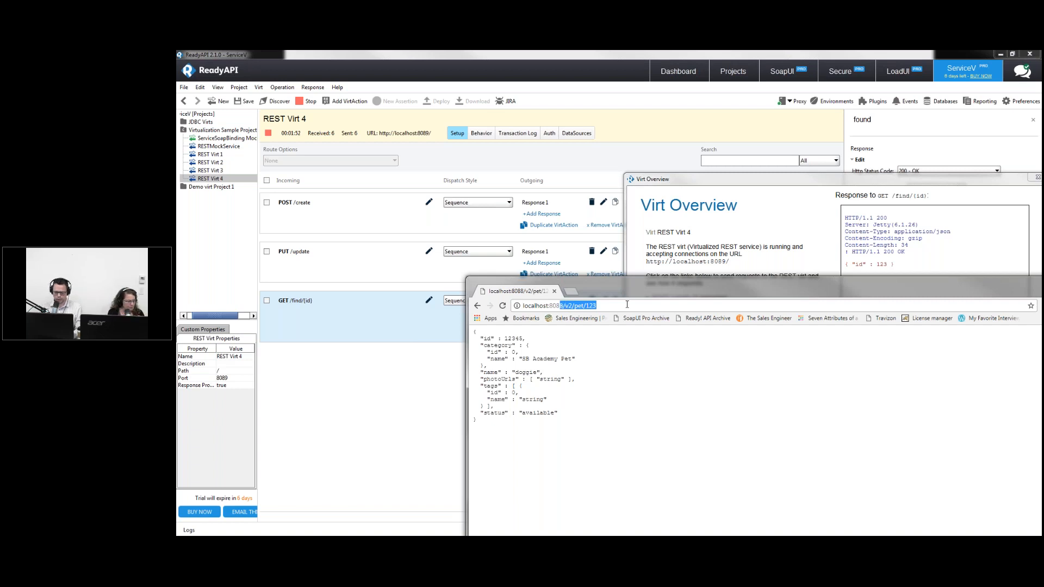
{"action": "type", "text": "9/find/123"}
{"action": "key", "text": "Return"}
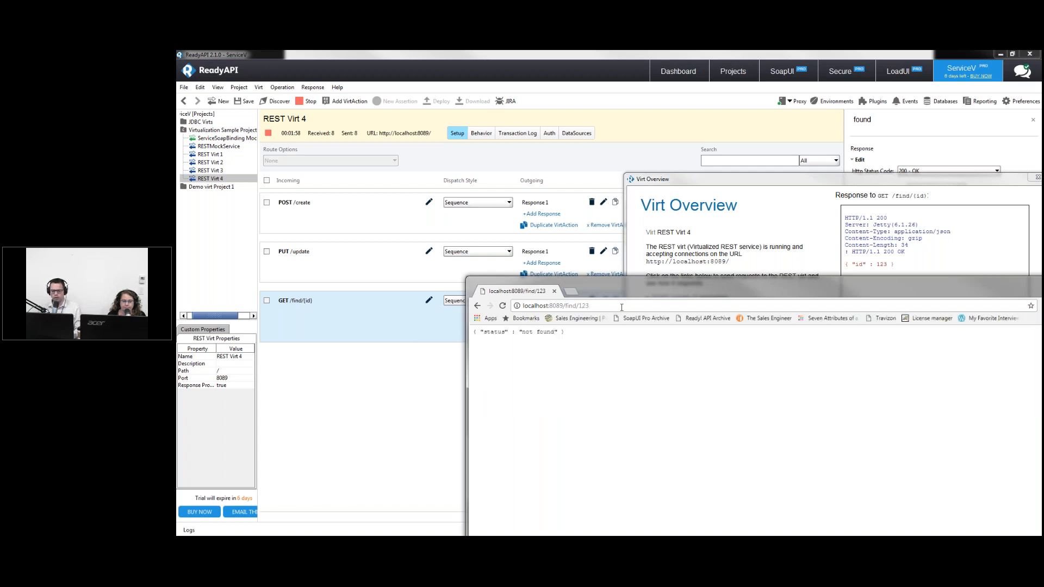
{"action": "left_click", "coordinate": [503, 305]}
{"action": "left_click", "coordinate": [503, 306]}
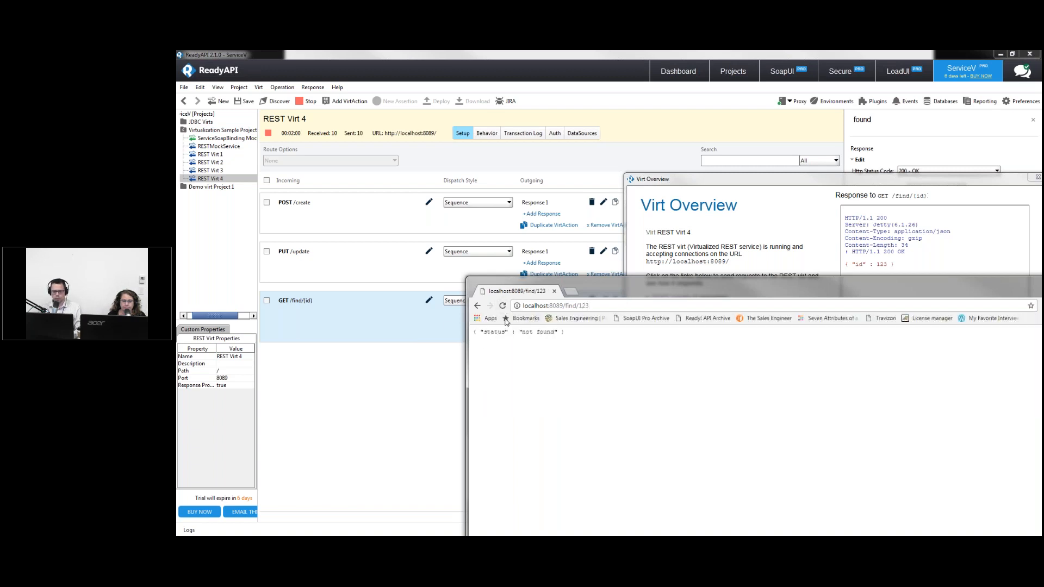
Switch back to ReadyAPI, try the Random and Script dispatch styles for GET /find/{id}, and examine the sample dispatch script
{"action": "left_click", "coordinate": [430, 380]}
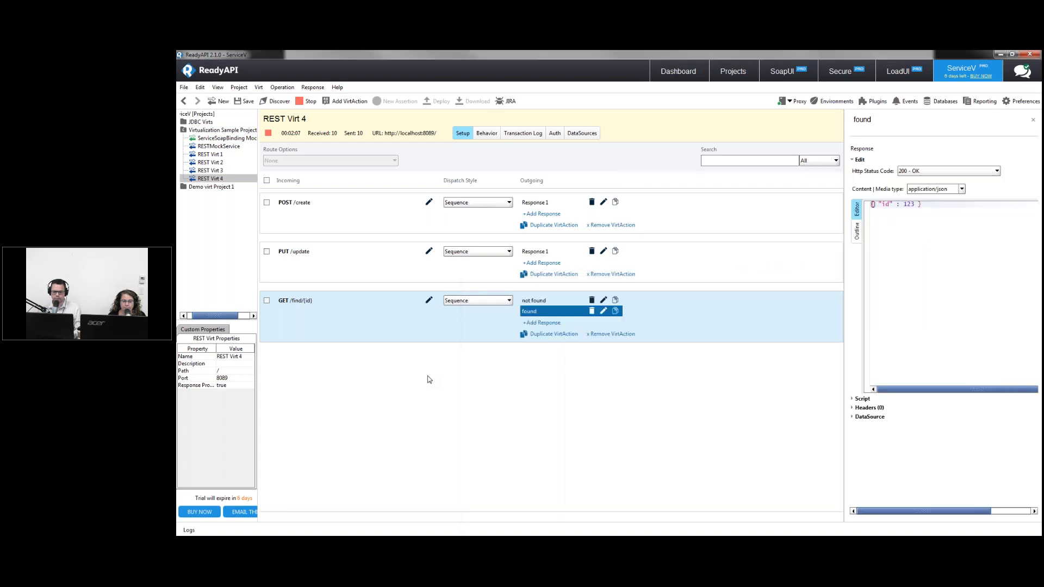
{"action": "left_click", "coordinate": [473, 305]}
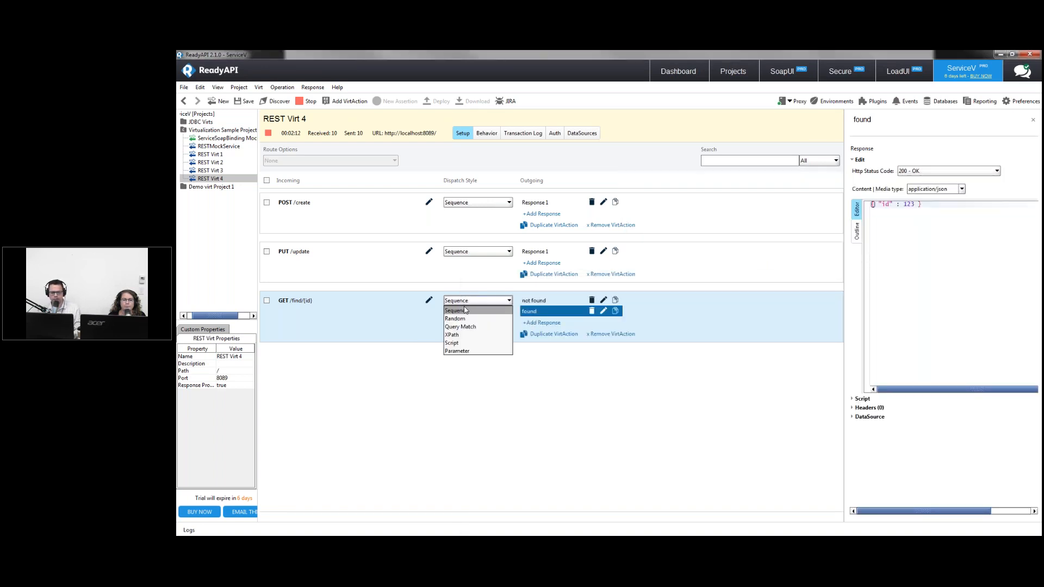
{"action": "left_click", "coordinate": [455, 310]}
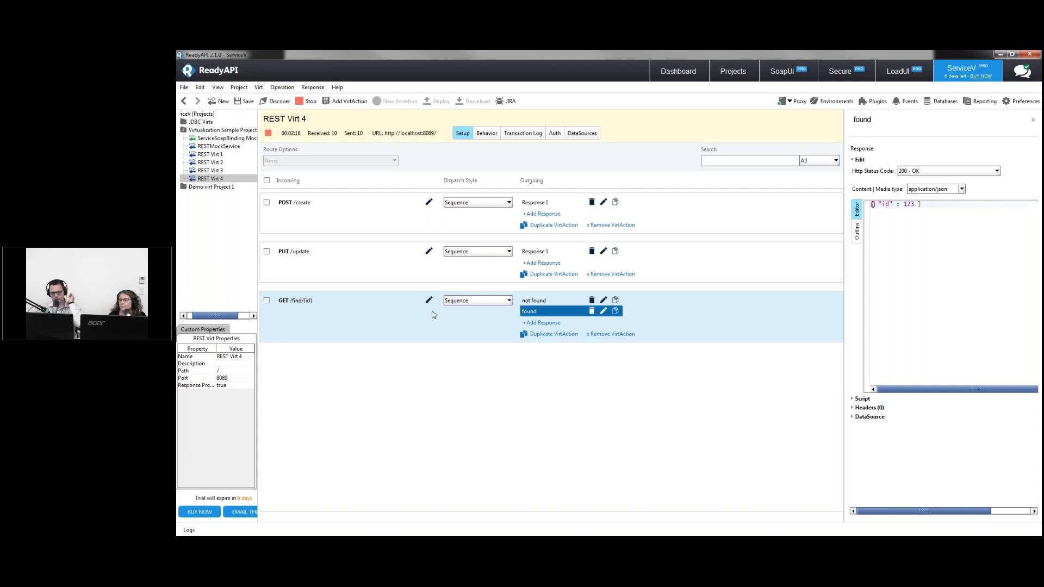
{"action": "left_click", "coordinate": [494, 302]}
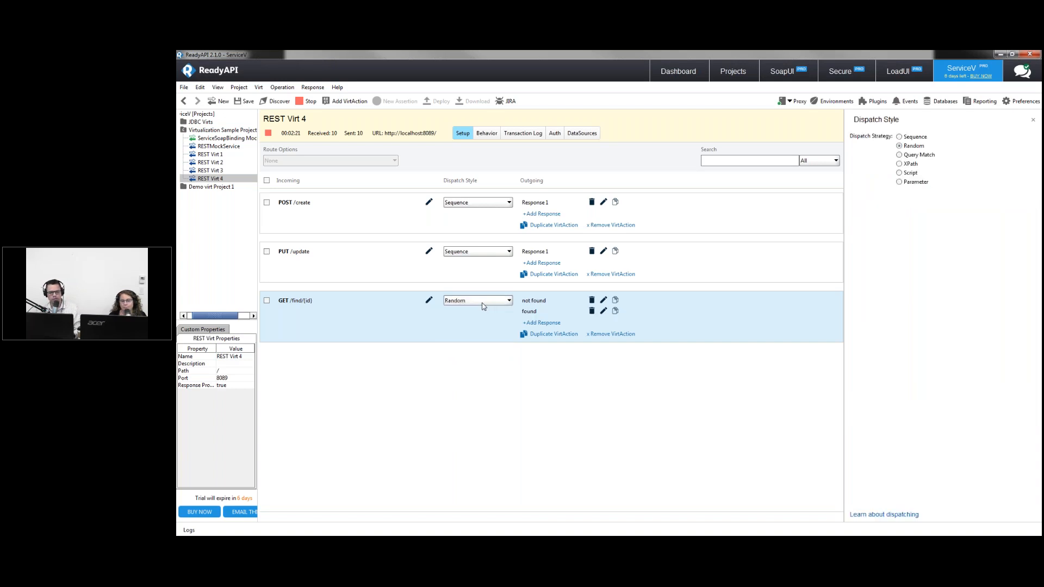
{"action": "left_click", "coordinate": [483, 307]}
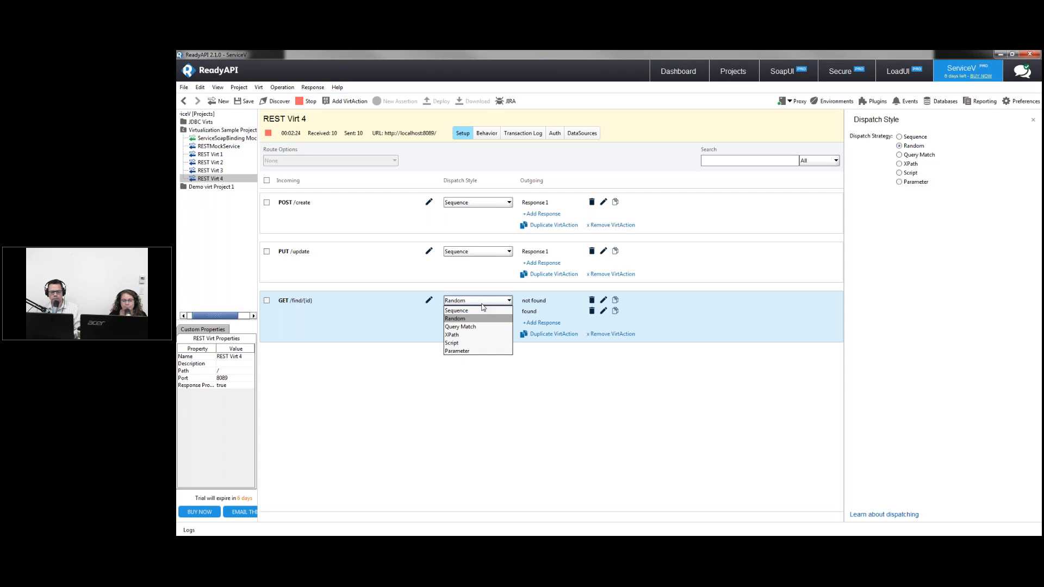
{"action": "left_click", "coordinate": [475, 343]}
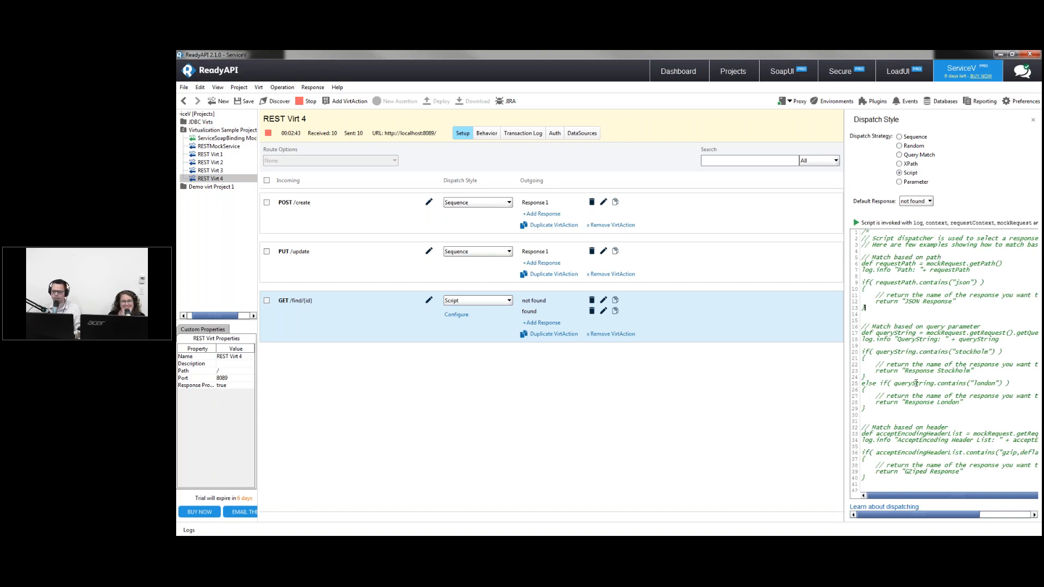
{"action": "scroll", "coordinate": [914, 392], "scroll_direction": "down", "scroll_amount": 3}
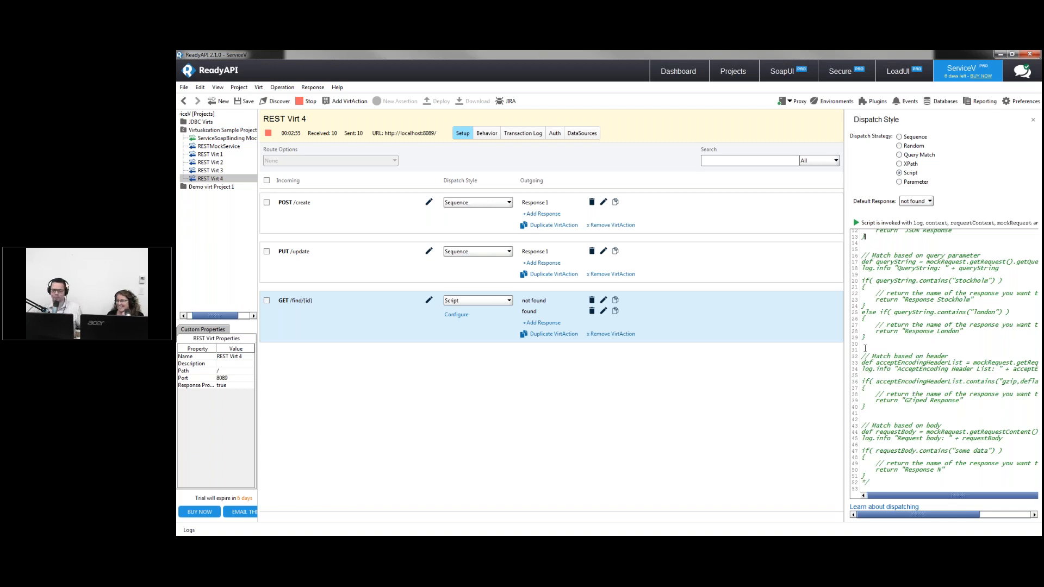
Set the GET /find/{id} dispatch style to Parameter and add a rule based on the path parameter id
{"action": "left_click", "coordinate": [489, 301]}
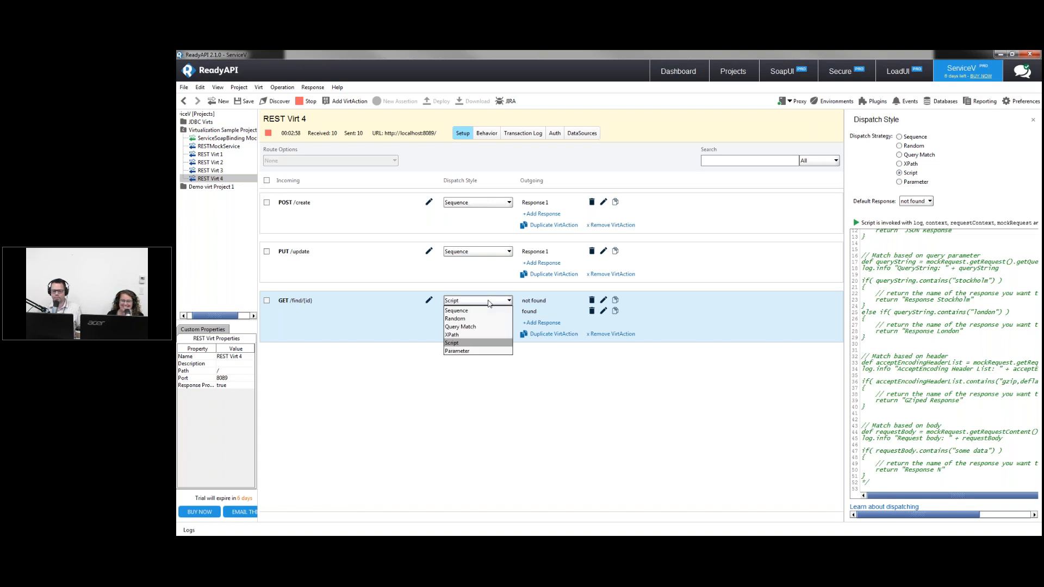
{"action": "left_click", "coordinate": [475, 352]}
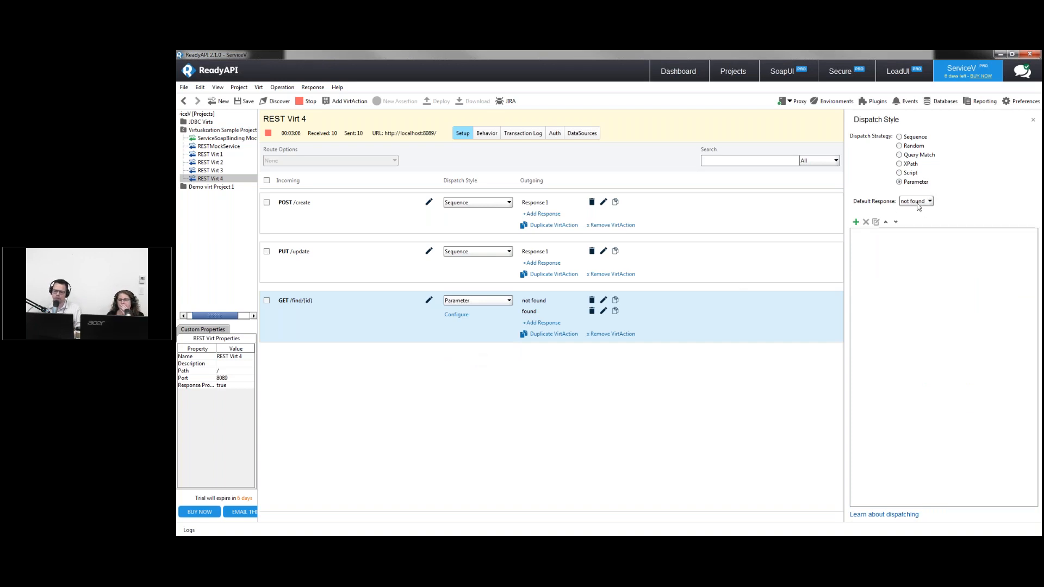
{"action": "left_click", "coordinate": [856, 222]}
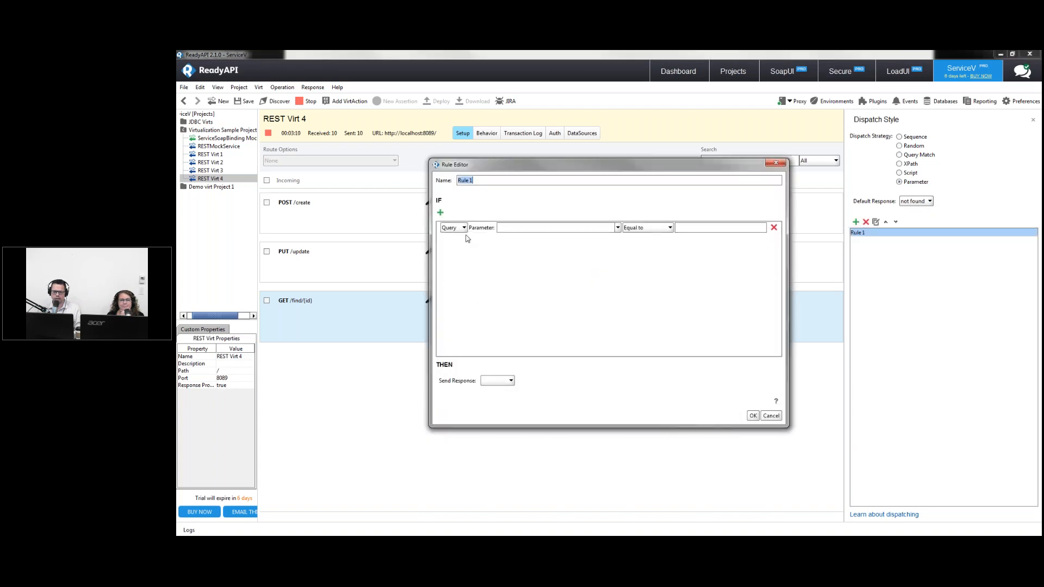
{"action": "left_click", "coordinate": [464, 228]}
{"action": "left_click", "coordinate": [460, 249]}
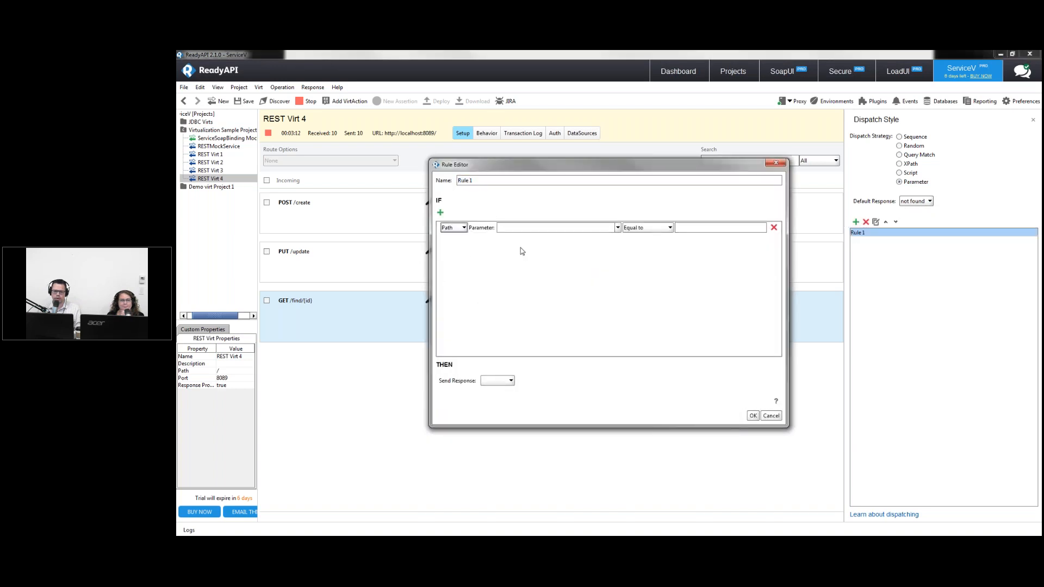
{"action": "left_click", "coordinate": [617, 228]}
{"action": "left_click", "coordinate": [608, 245]}
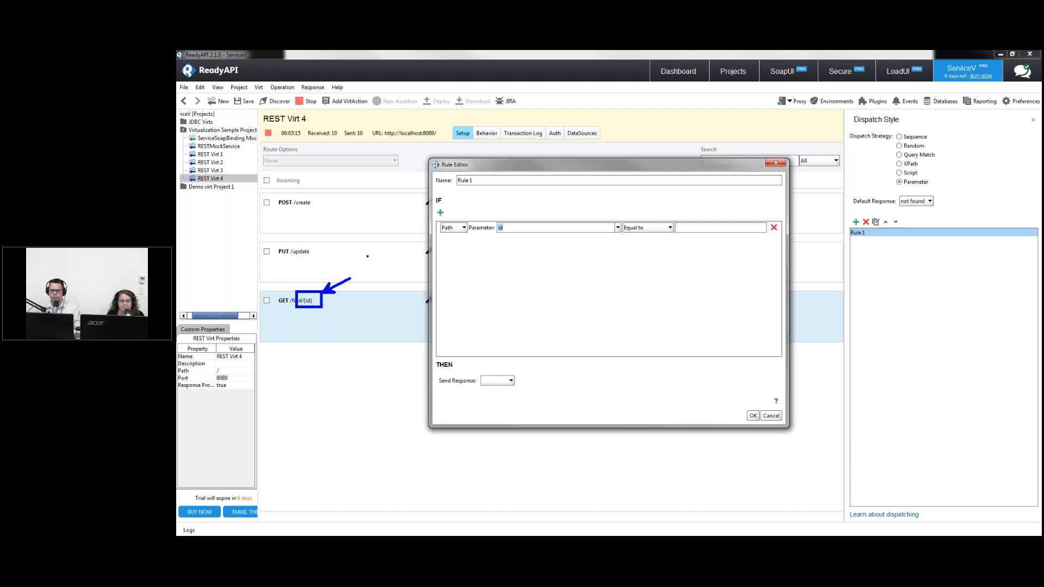
Complete Rule 1 so that an id containing "item" sends the "found" response
{"action": "key", "text": "Escape"}
{"action": "left_click", "coordinate": [650, 229]}
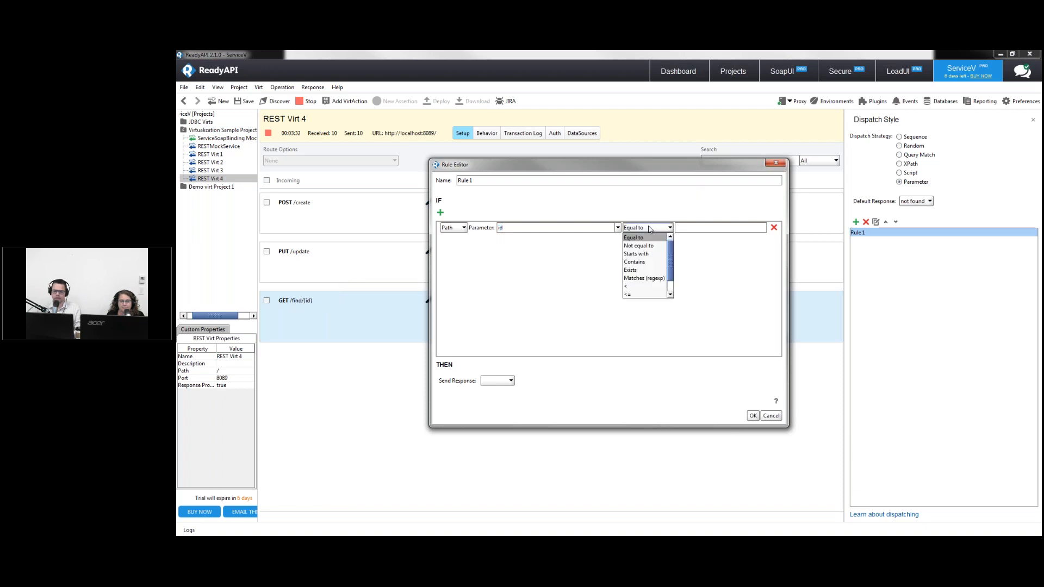
{"action": "left_click", "coordinate": [651, 264]}
{"action": "left_click", "coordinate": [687, 228]}
{"action": "type", "text": "item"}
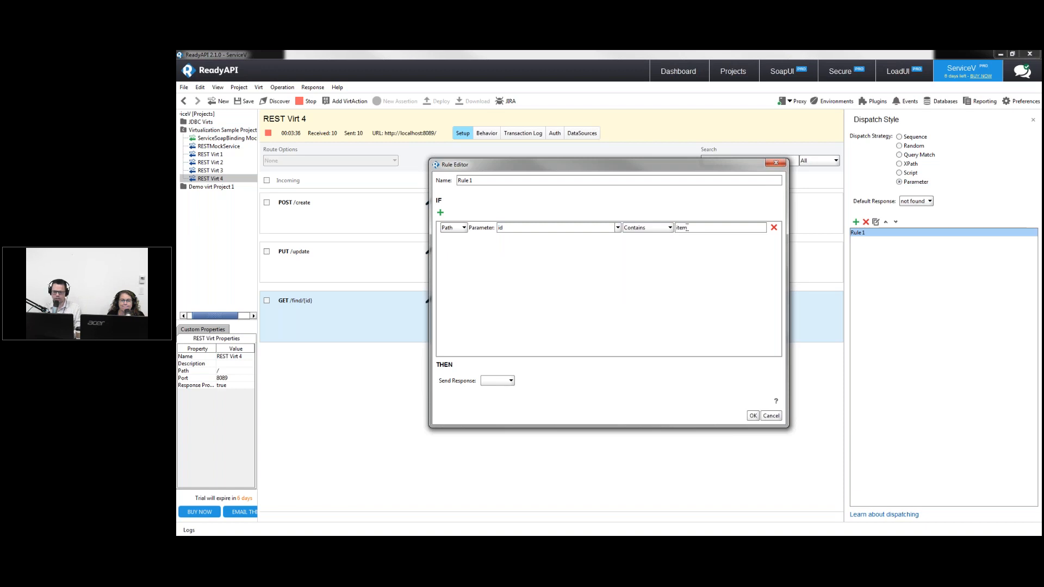
{"action": "left_click", "coordinate": [500, 382]}
{"action": "left_click", "coordinate": [503, 398]}
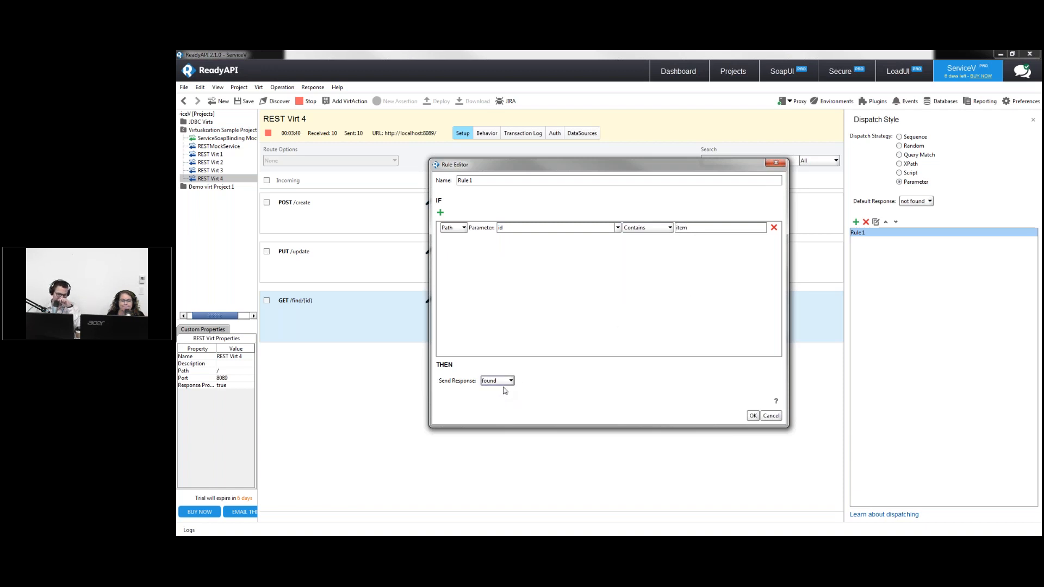
{"action": "left_click", "coordinate": [753, 415]}
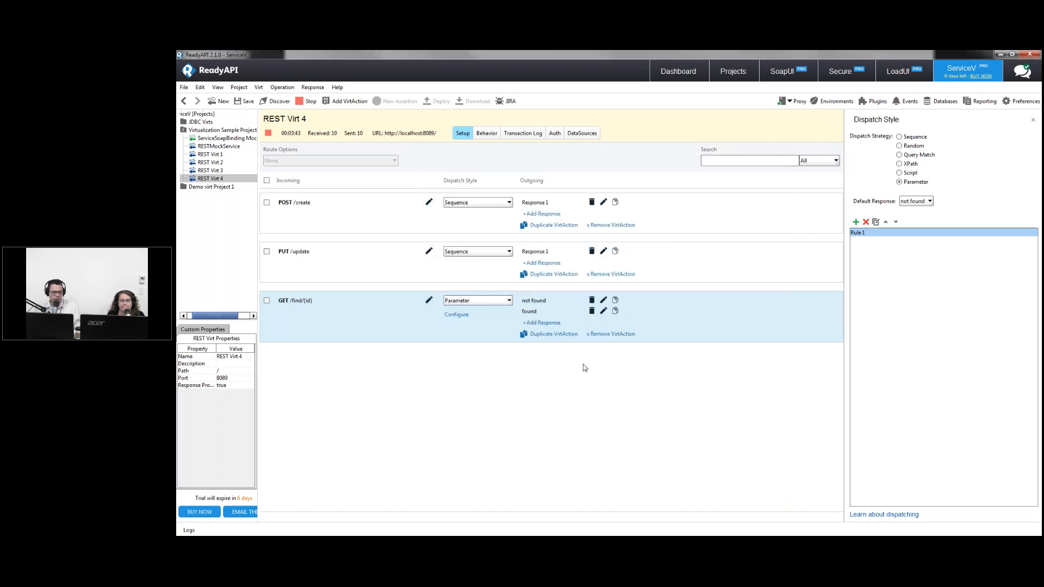
{"action": "key", "text": "alt+Tab"}
{"action": "left_click", "coordinate": [503, 308]}
{"action": "double_click", "coordinate": [600, 308]}
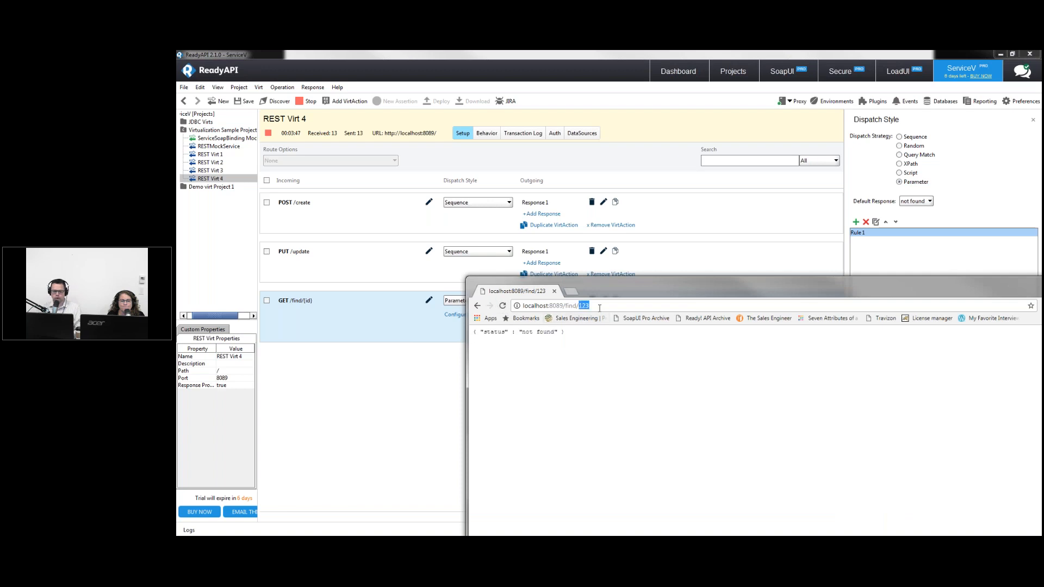
{"action": "type", "text": "435435435435"}
{"action": "key", "text": "Return"}
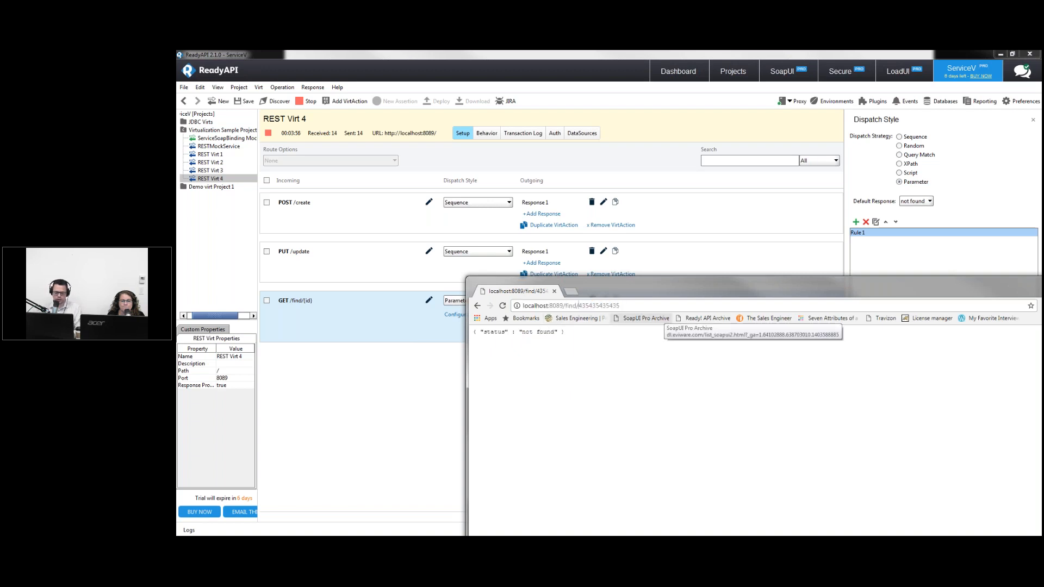
{"action": "left_click", "coordinate": [578, 305]}
{"action": "type", "text": "item"}
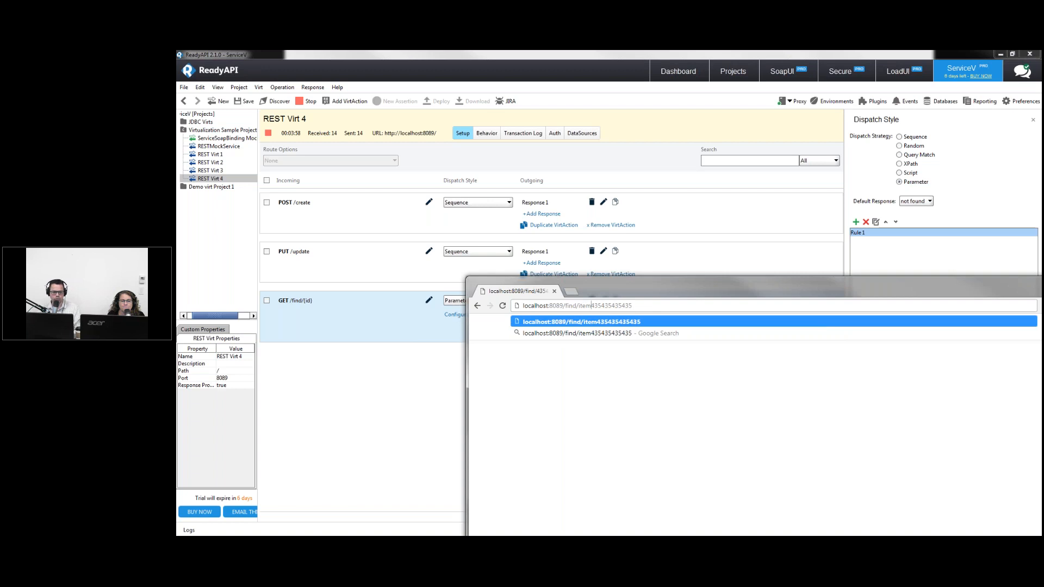
{"action": "key", "text": "Return"}
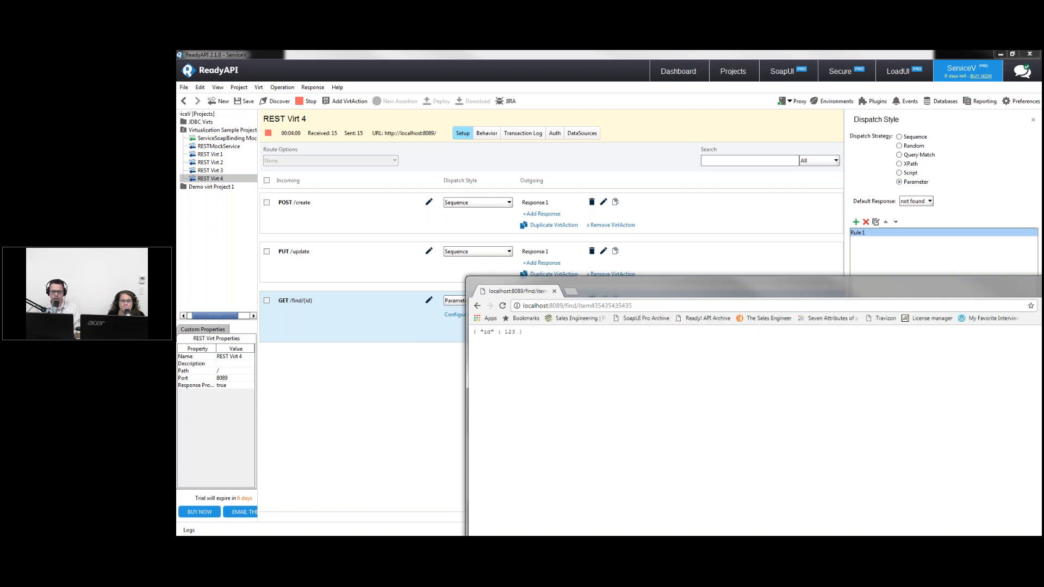
{"action": "left_click_drag", "start_coordinate": [575, 312], "coordinate": [599, 312]}
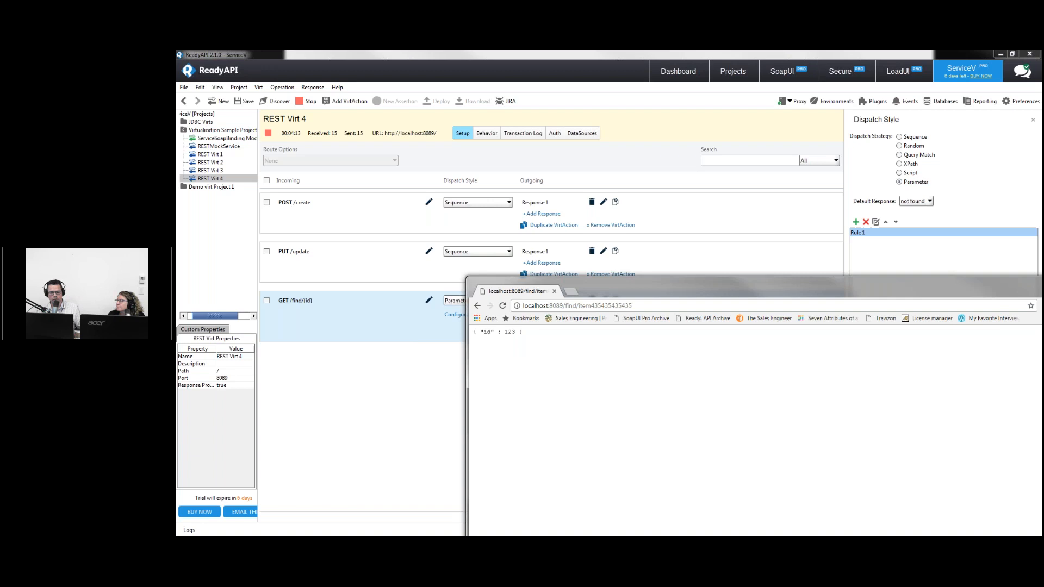
{"action": "left_click_drag", "start_coordinate": [598, 291], "coordinate": [595, 371]}
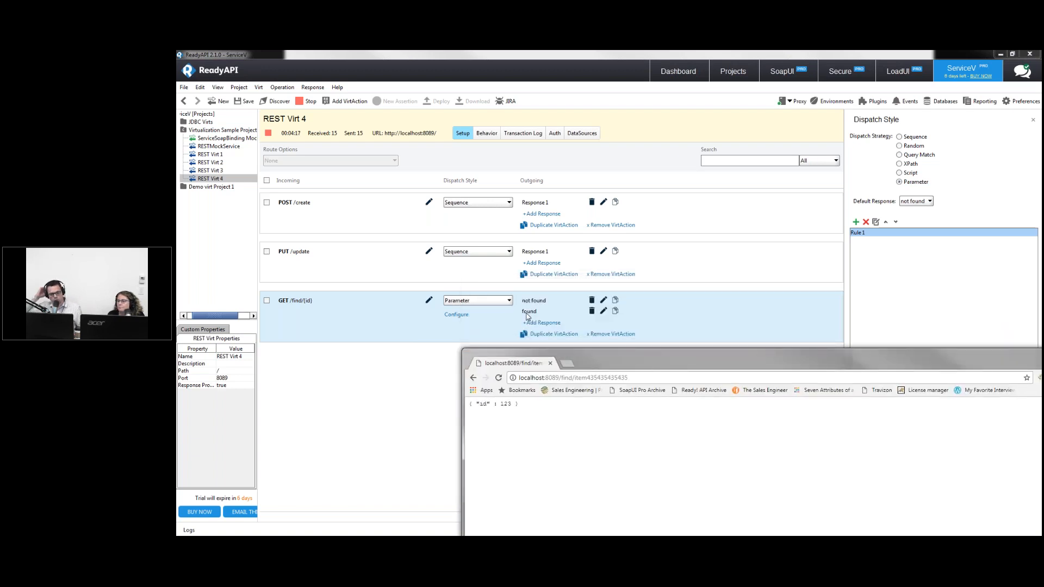
{"action": "left_click", "coordinate": [856, 223]}
{"action": "left_click", "coordinate": [855, 223]}
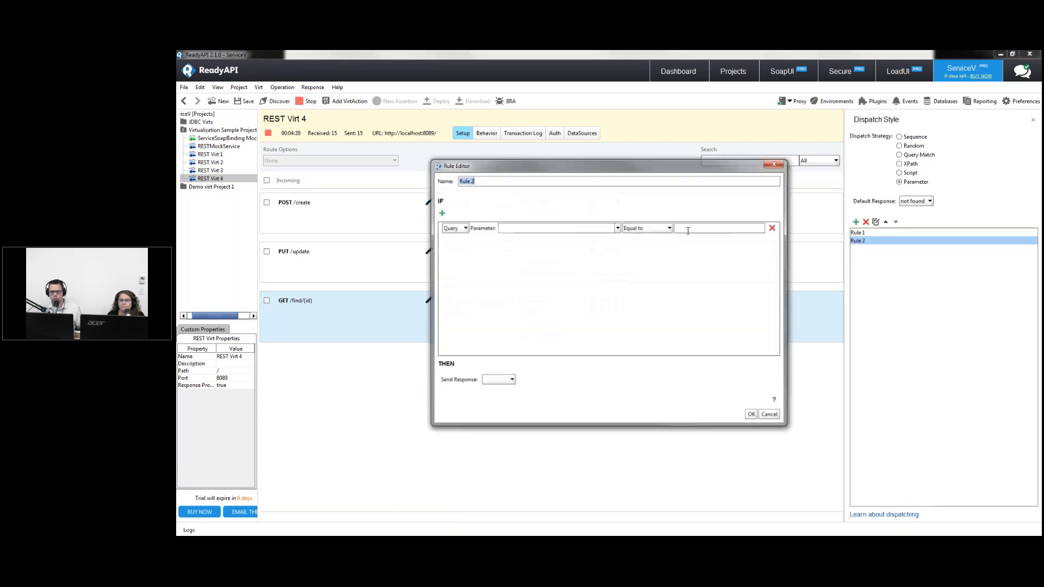
{"action": "left_click", "coordinate": [457, 228]}
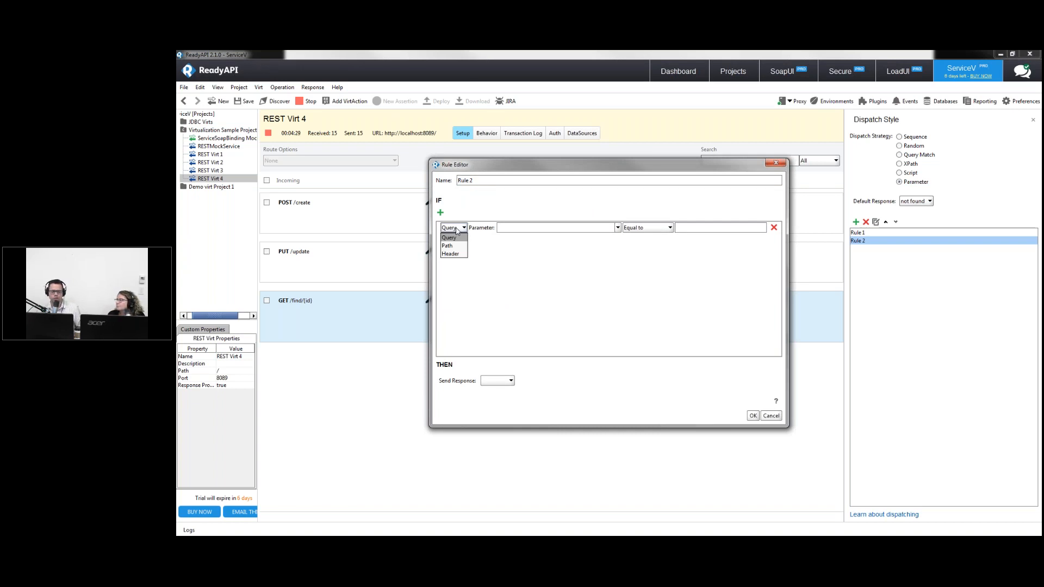
{"action": "left_click", "coordinate": [502, 215]}
{"action": "left_click", "coordinate": [768, 416]}
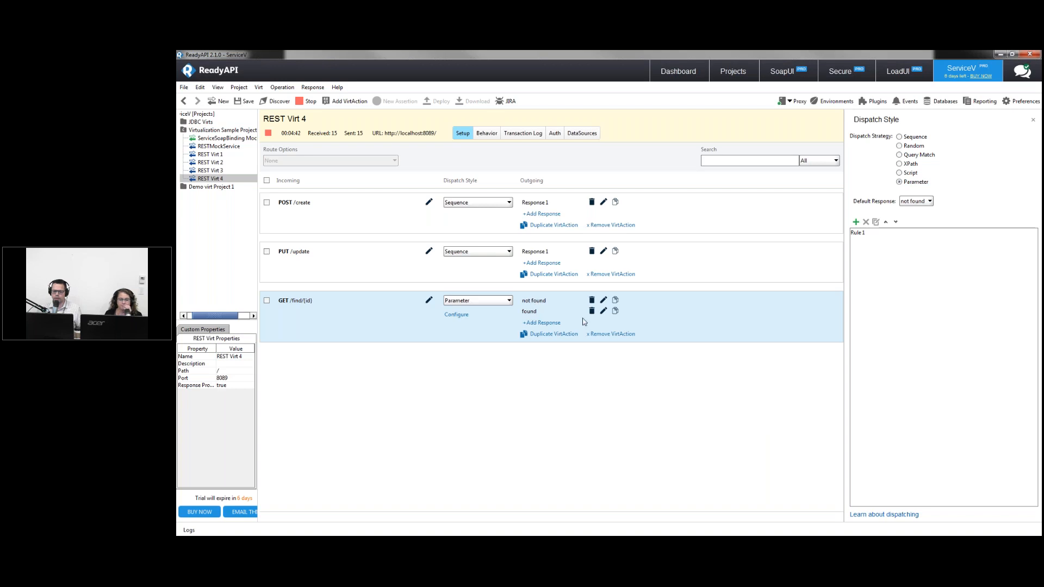
Open the "found" response of GET /find/{id}, switch to the browser and reload the item request several times to check the returned id
{"action": "left_click", "coordinate": [534, 313]}
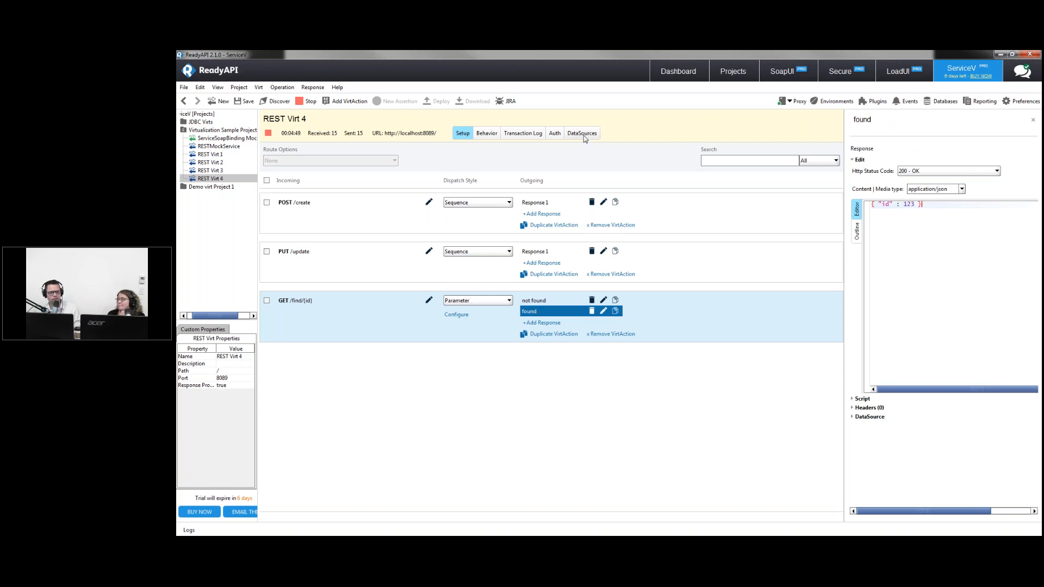
{"action": "key", "text": "alt+Tab"}
{"action": "left_click", "coordinate": [498, 378]}
{"action": "left_click", "coordinate": [498, 378]}
{"action": "left_click_drag", "start_coordinate": [497, 403], "coordinate": [519, 405]}
{"action": "left_click", "coordinate": [498, 378]}
{"action": "left_click", "coordinate": [498, 378]}
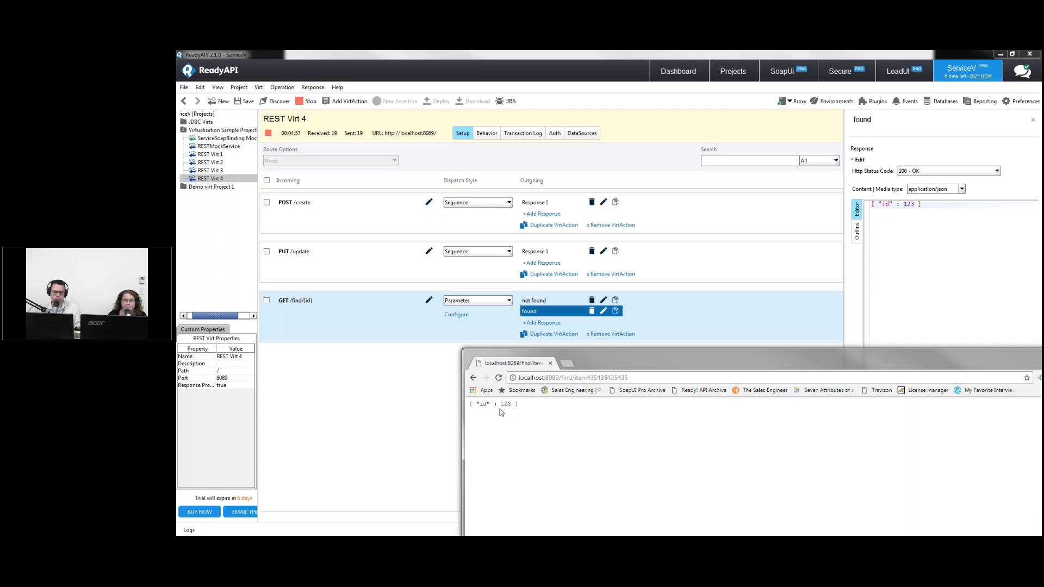
Switch to ReadyAPI and add the data source DataSource 1 to REST Virt 4 with the type Data Generator
{"action": "left_click", "coordinate": [577, 134]}
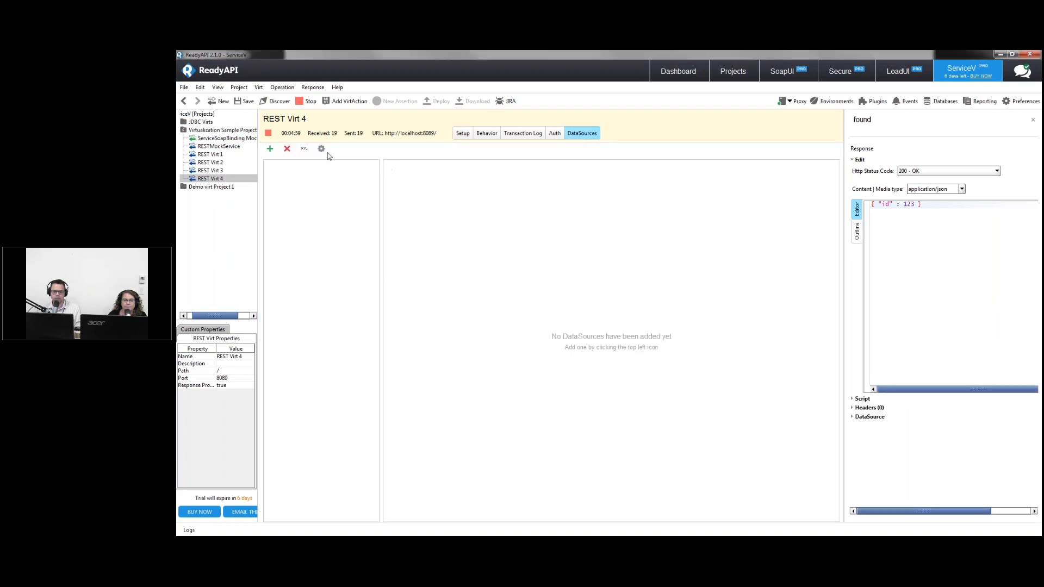
{"action": "left_click", "coordinate": [271, 149]}
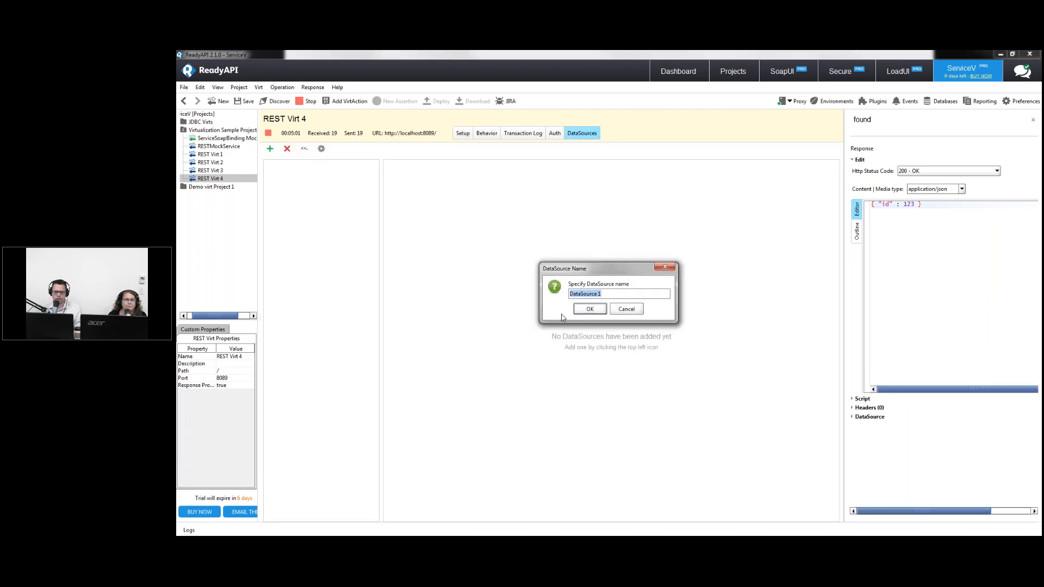
{"action": "left_click", "coordinate": [601, 312]}
{"action": "left_click", "coordinate": [529, 170]}
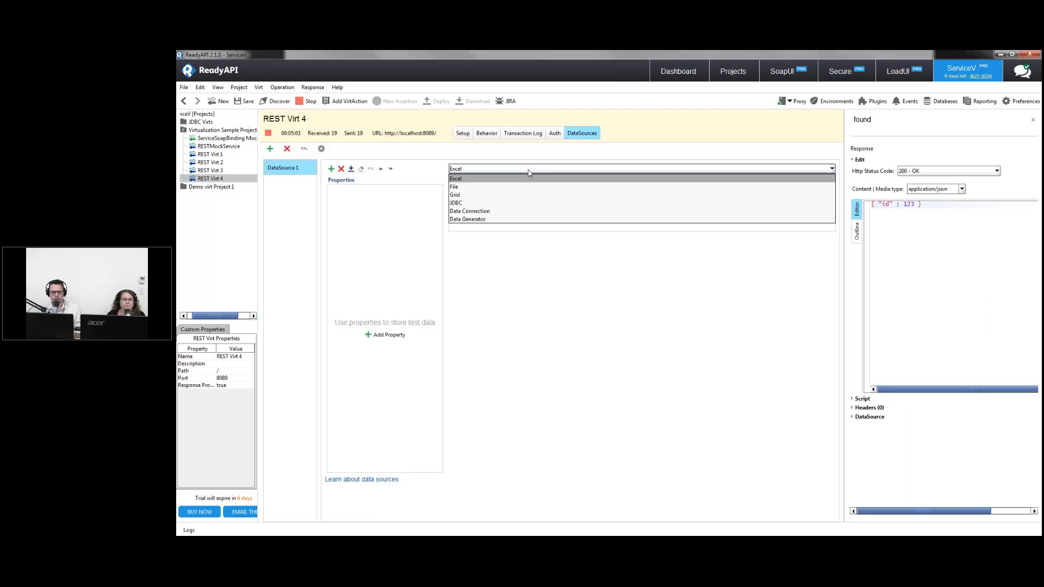
{"action": "left_click", "coordinate": [527, 220]}
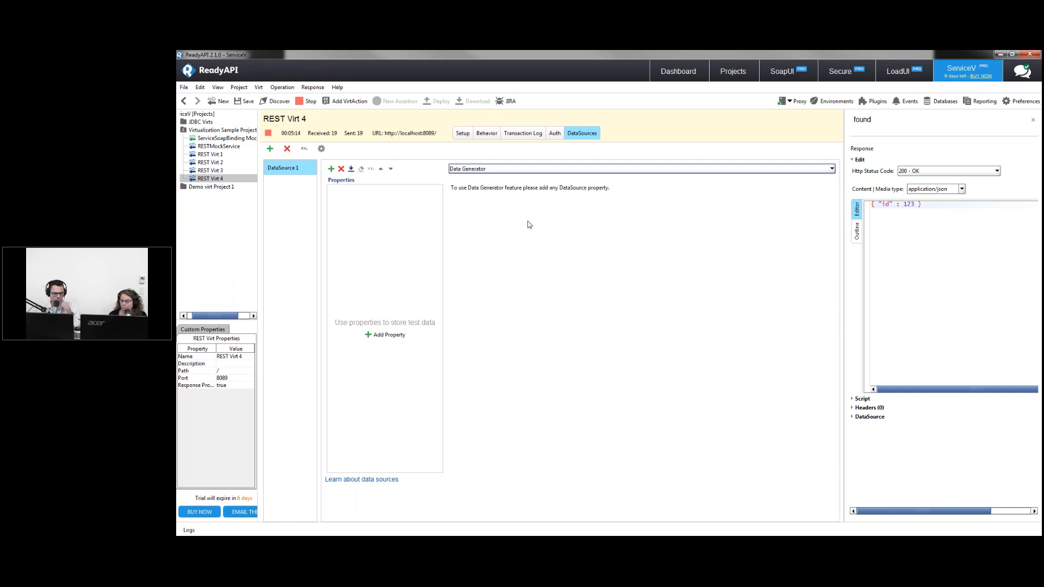
Add a property named id to DataSource 1 and set its property type to Custom String
{"action": "left_click", "coordinate": [396, 336]}
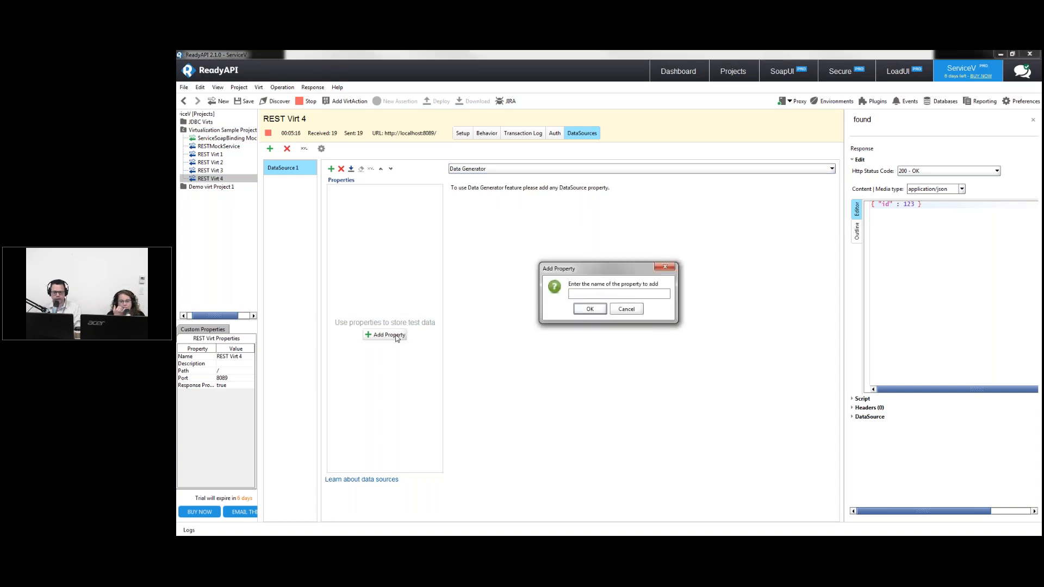
{"action": "type", "text": "id"}
{"action": "key", "text": "Return"}
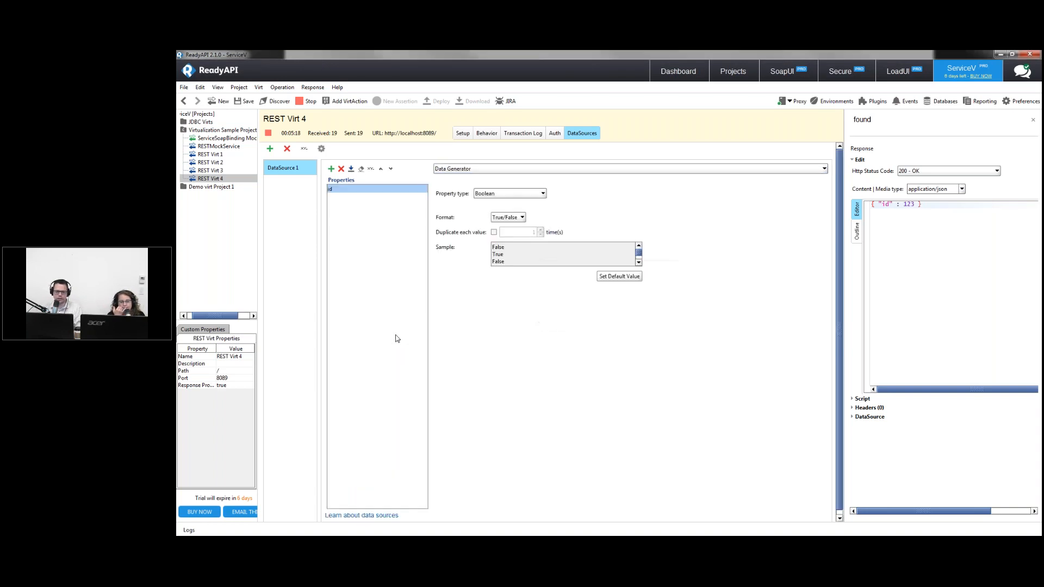
{"action": "left_click", "coordinate": [484, 194]}
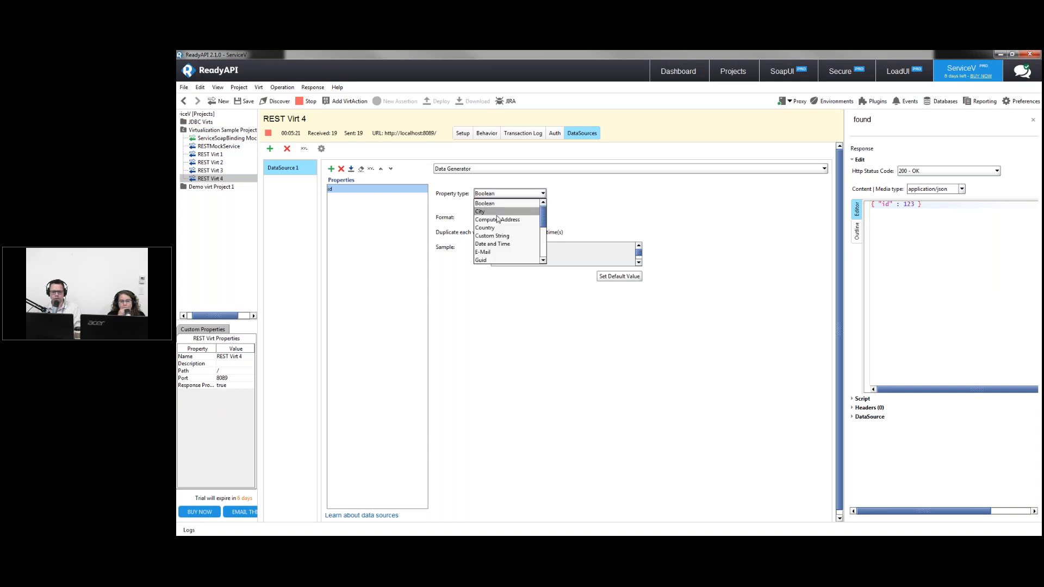
{"action": "left_click", "coordinate": [508, 235]}
Set the id property's value to # followed by an Integer macro ranging from 1000 to 9999: #%INT(1000,9999,false, 1)
{"action": "left_click", "coordinate": [530, 218]}
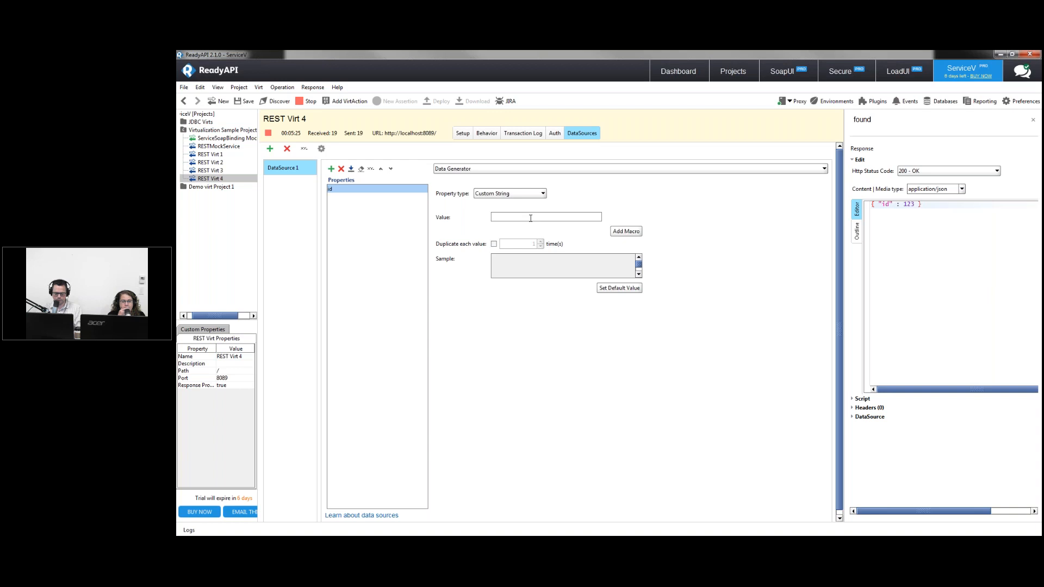
{"action": "type", "text": "#"}
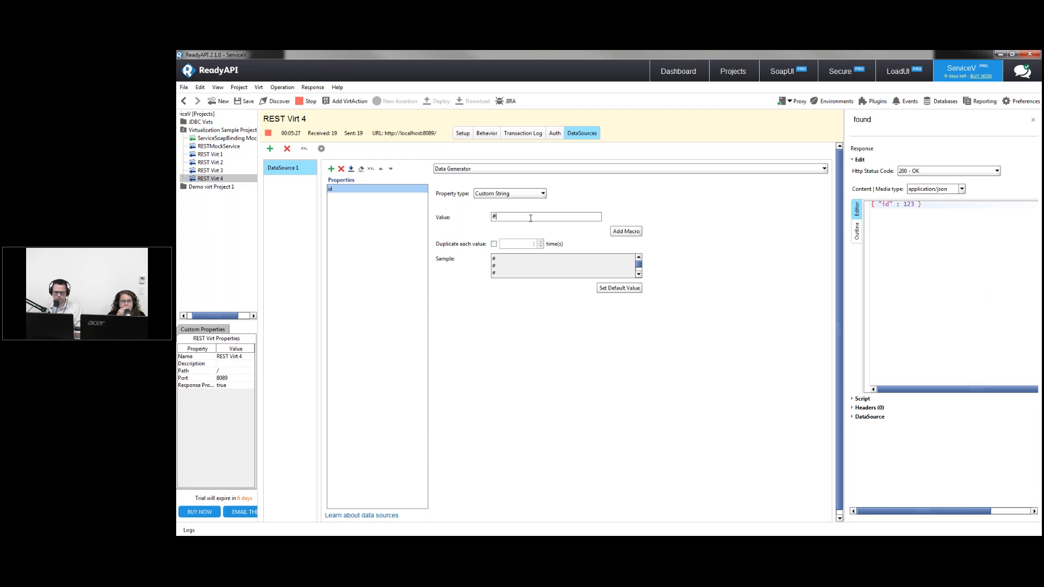
{"action": "left_click", "coordinate": [633, 233]}
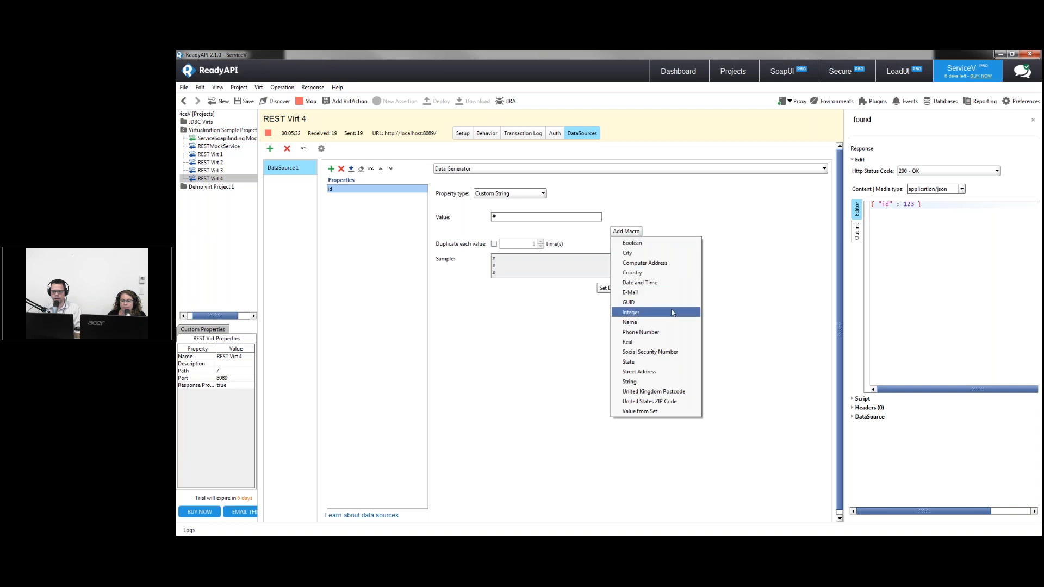
{"action": "left_click", "coordinate": [625, 308]}
{"action": "left_click", "coordinate": [521, 216]}
{"action": "type", "text": "00"}
{"action": "scroll", "coordinate": [521, 215], "scroll_direction": "down", "scroll_amount": 1}
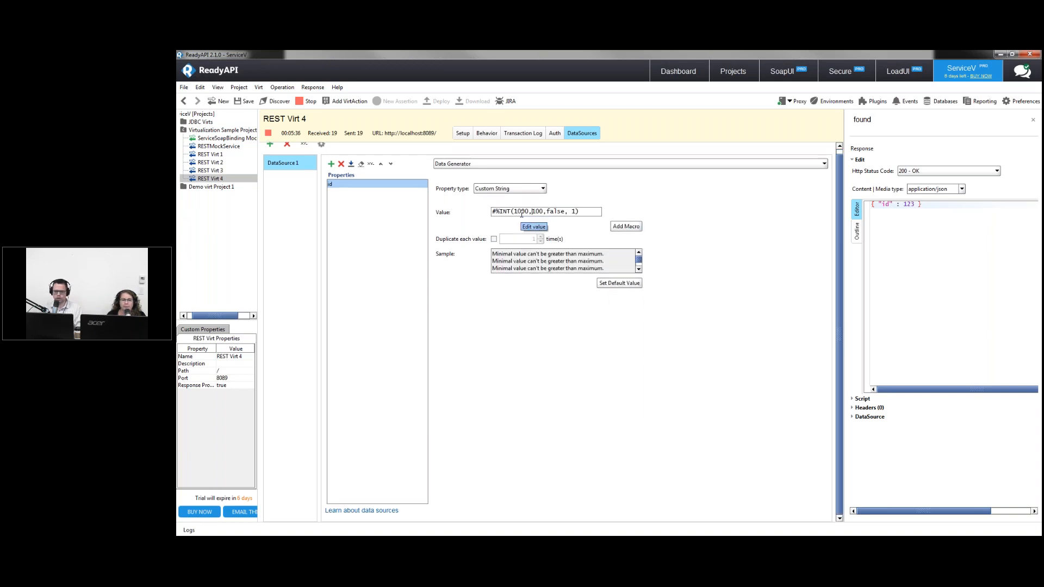
{"action": "key", "text": "Right"}
{"action": "key", "text": "shift+Right"}
{"action": "key", "text": "shift+Right"}
{"action": "key", "text": "shift+Right"}
{"action": "type", "text": "9999"}
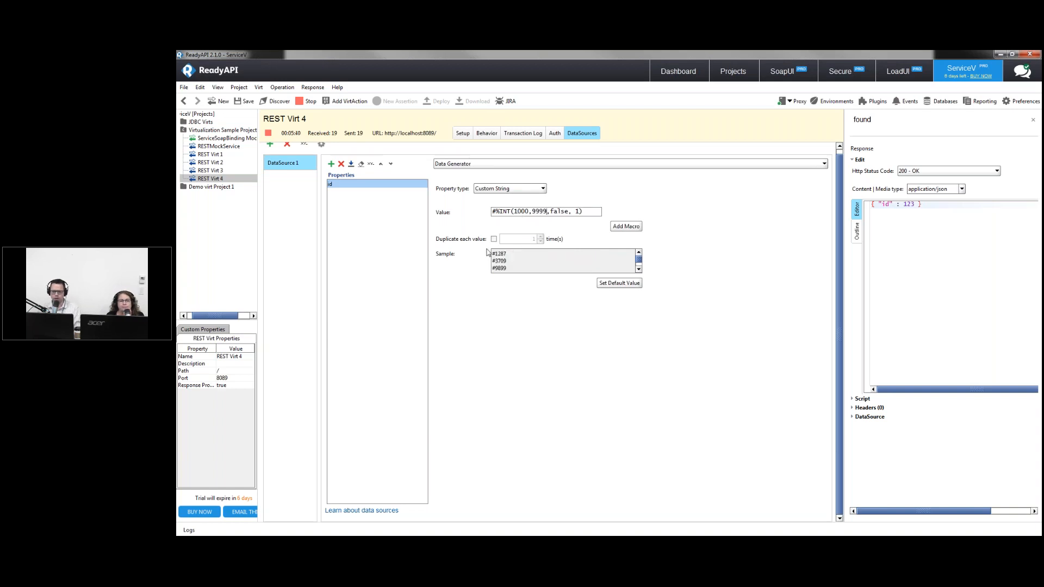
{"action": "left_click_drag", "start_coordinate": [481, 246], "coordinate": [523, 285]}
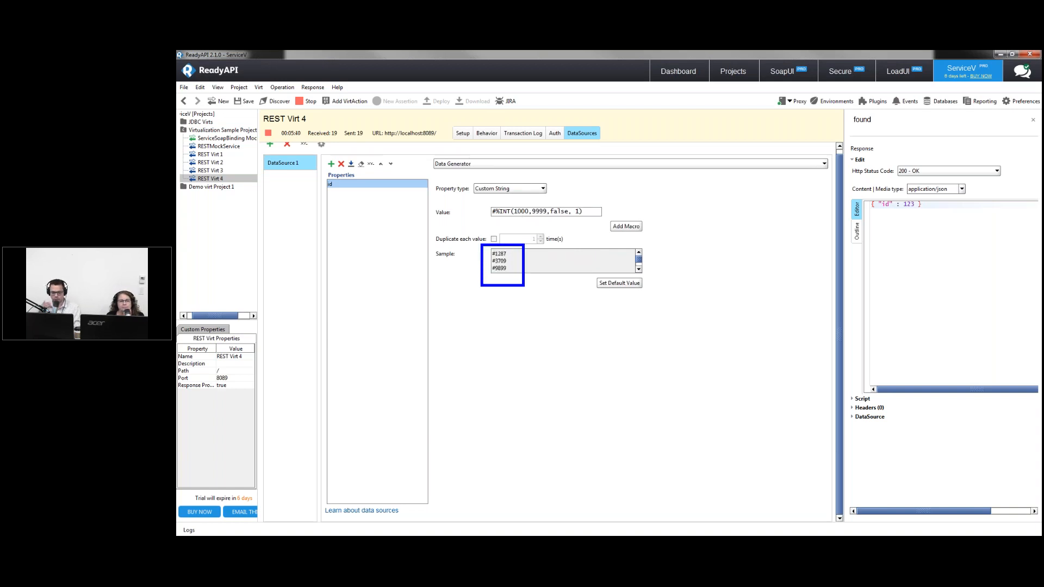
Assign DataSource 1 as the data source of the "found" response in the REST Virt 4 setup
{"action": "left_click", "coordinate": [463, 134]}
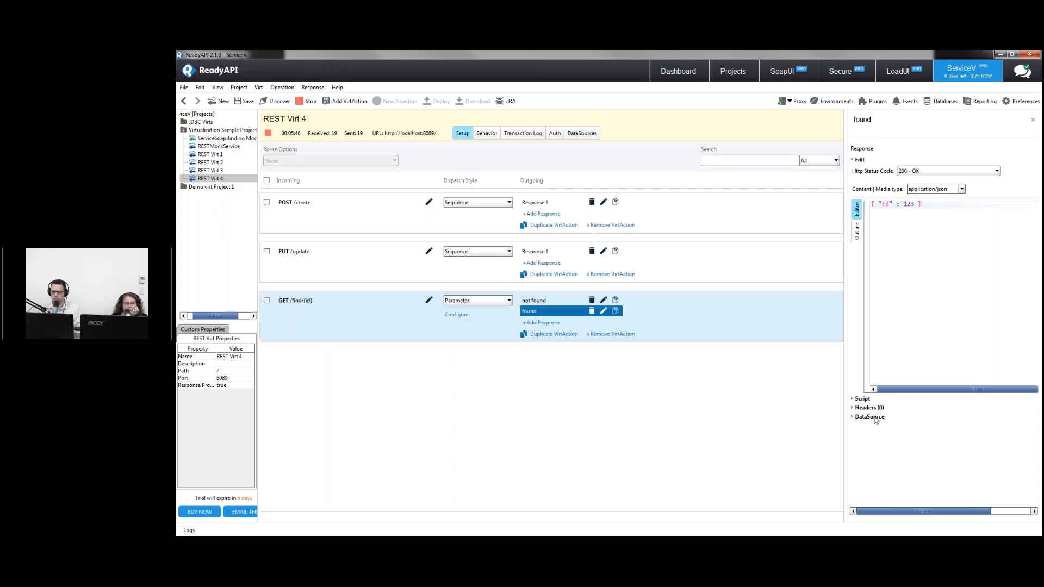
{"action": "left_click", "coordinate": [852, 417]}
{"action": "left_click", "coordinate": [915, 425]}
{"action": "left_click", "coordinate": [911, 444]}
Replace the value 123 in the "found" response body with the quoted id property of the response, "${#MockResponse#id}"
{"action": "double_click", "coordinate": [911, 204]}
{"action": "key", "text": "BackSpace"}
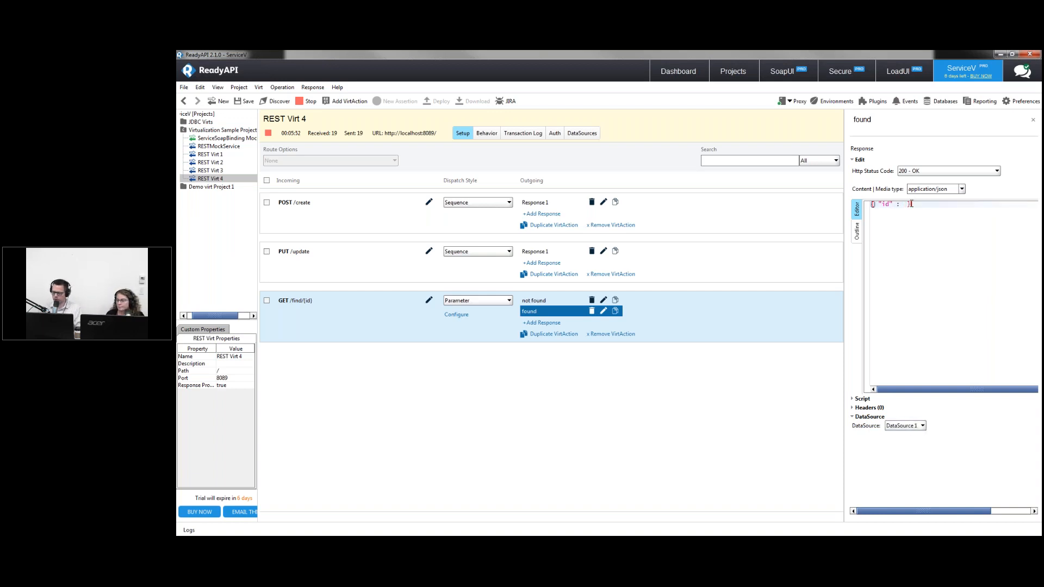
{"action": "type", "text": "\""}
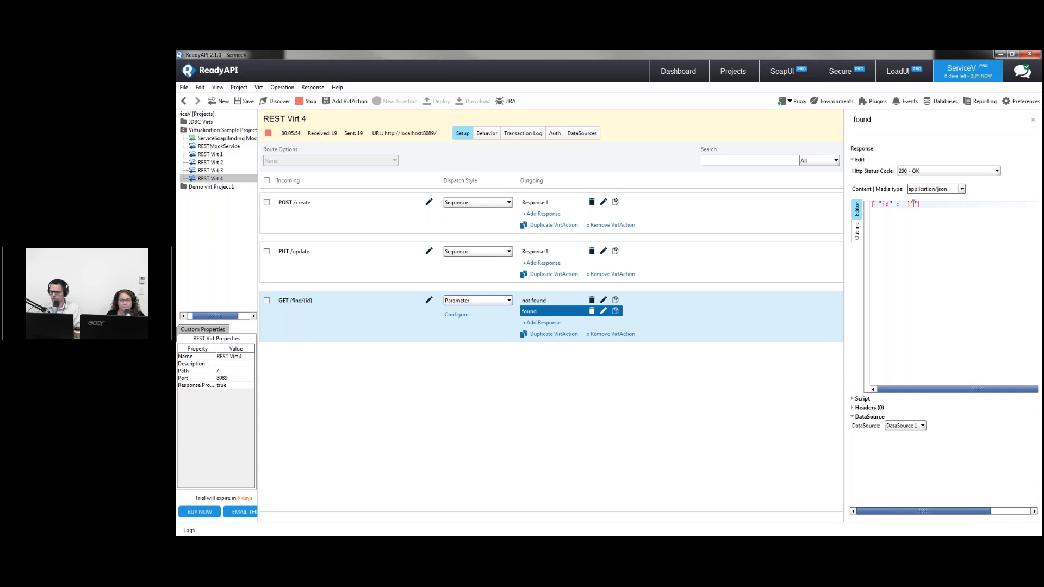
{"action": "key", "text": "BackSpace"}
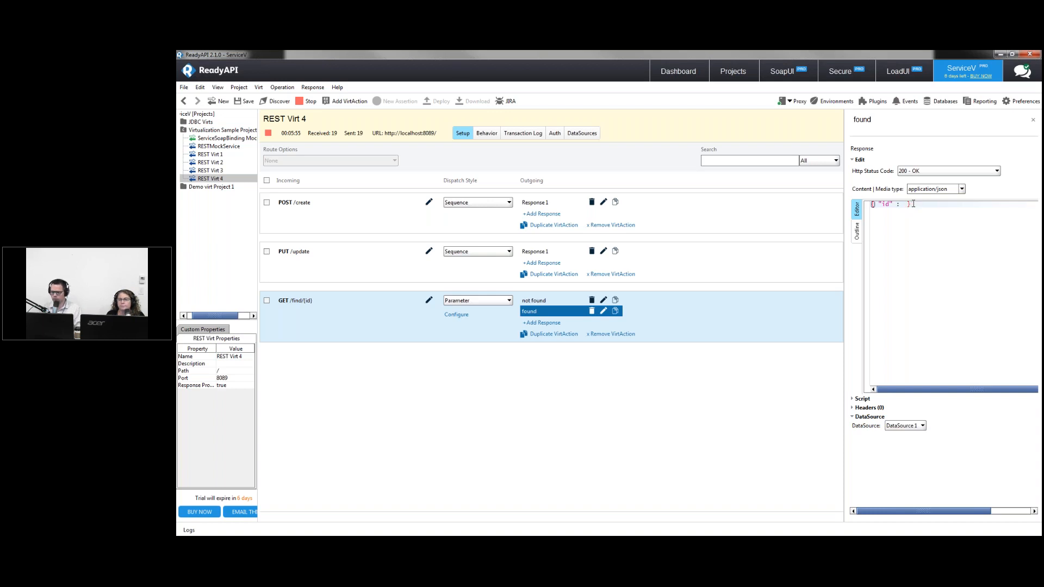
{"action": "type", "text": "\"\""}
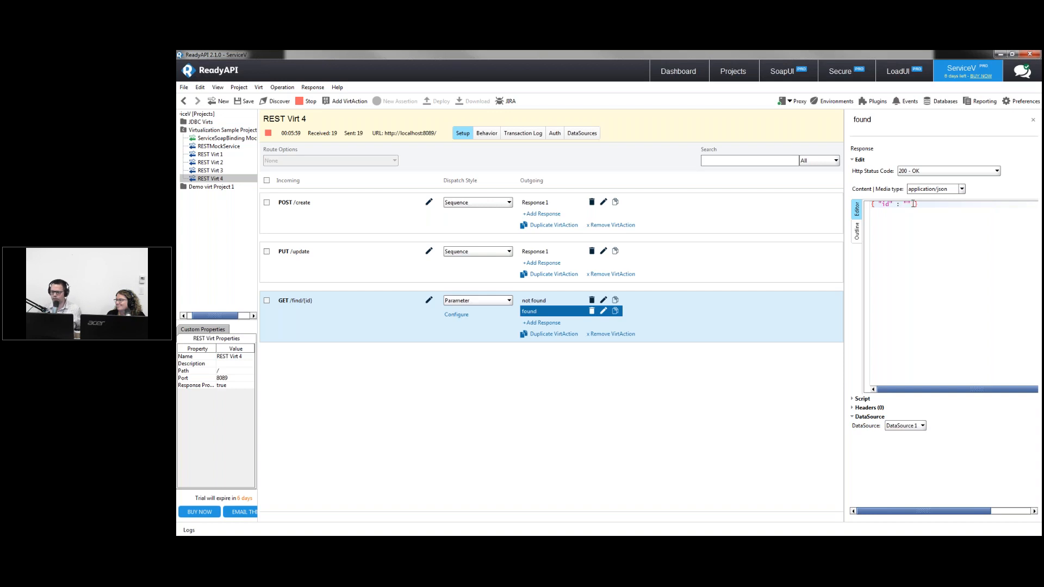
{"action": "left_click", "coordinate": [908, 203]}
{"action": "right_click", "coordinate": [908, 203]}
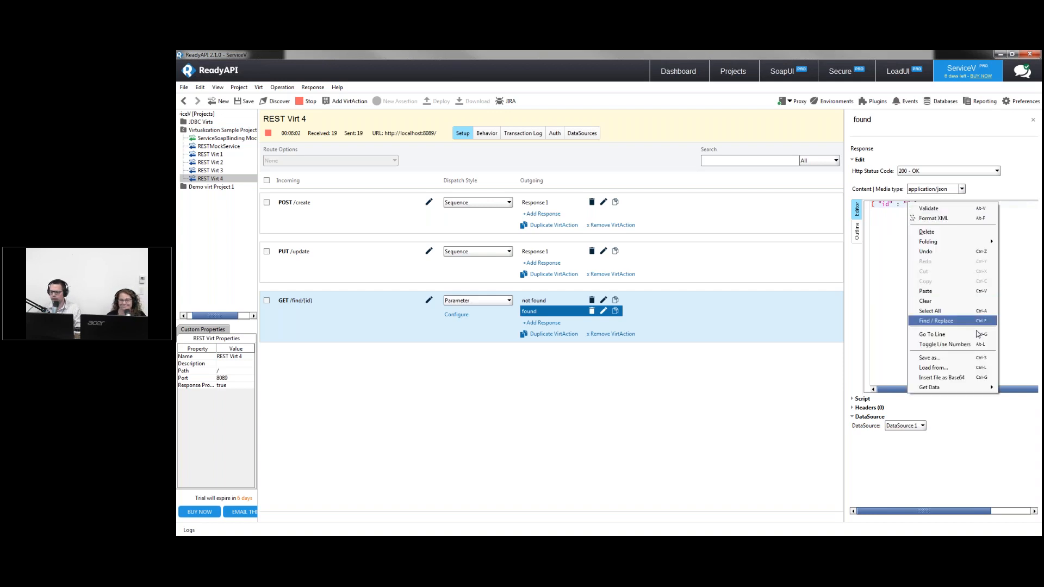
{"action": "mouse_move", "coordinate": [913, 387]}
{"action": "mouse_move", "coordinate": [848, 426]}
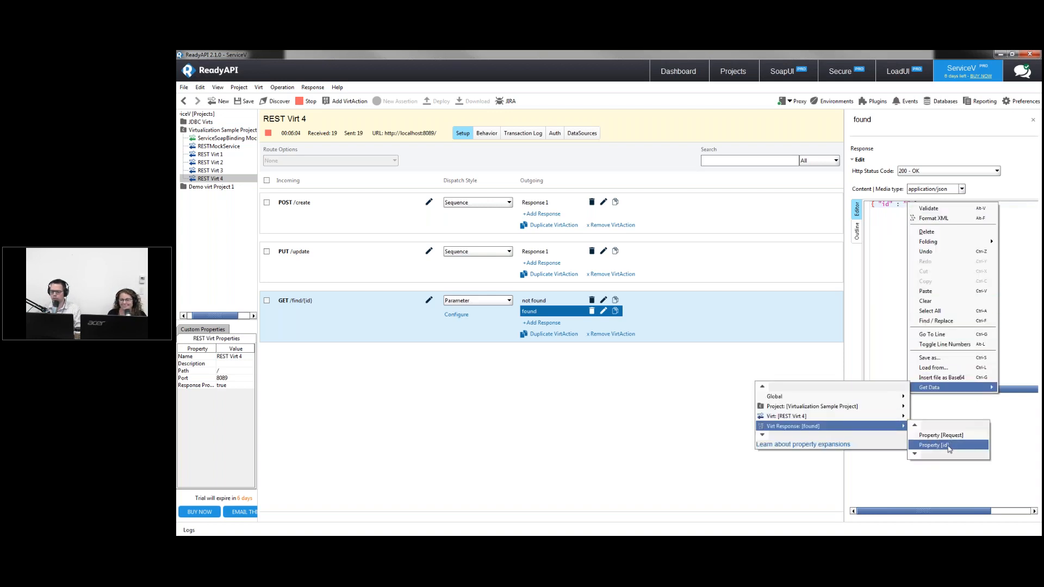
{"action": "left_click", "coordinate": [965, 449]}
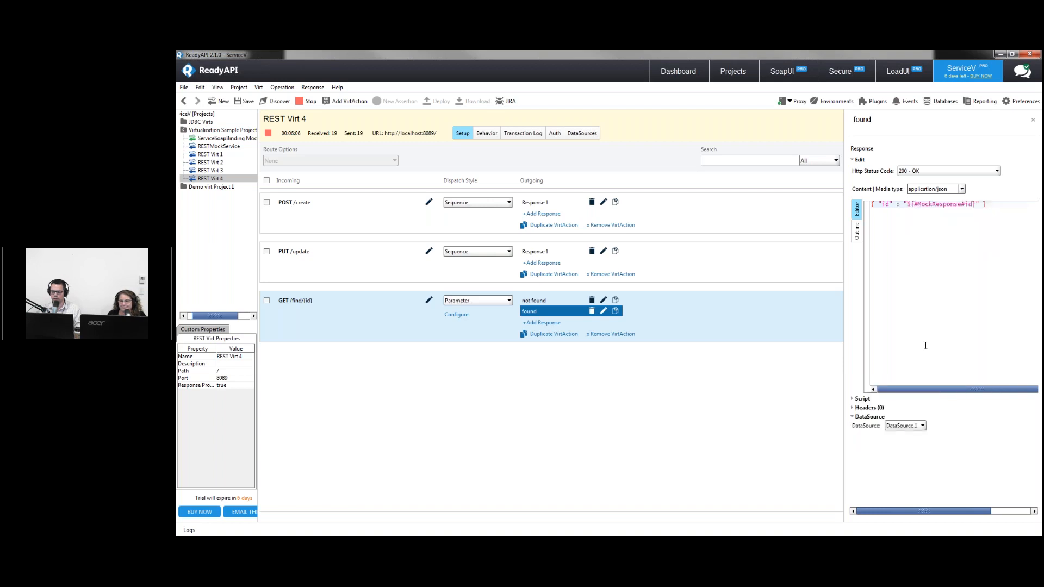
{"action": "key", "text": "alt+Tab"}
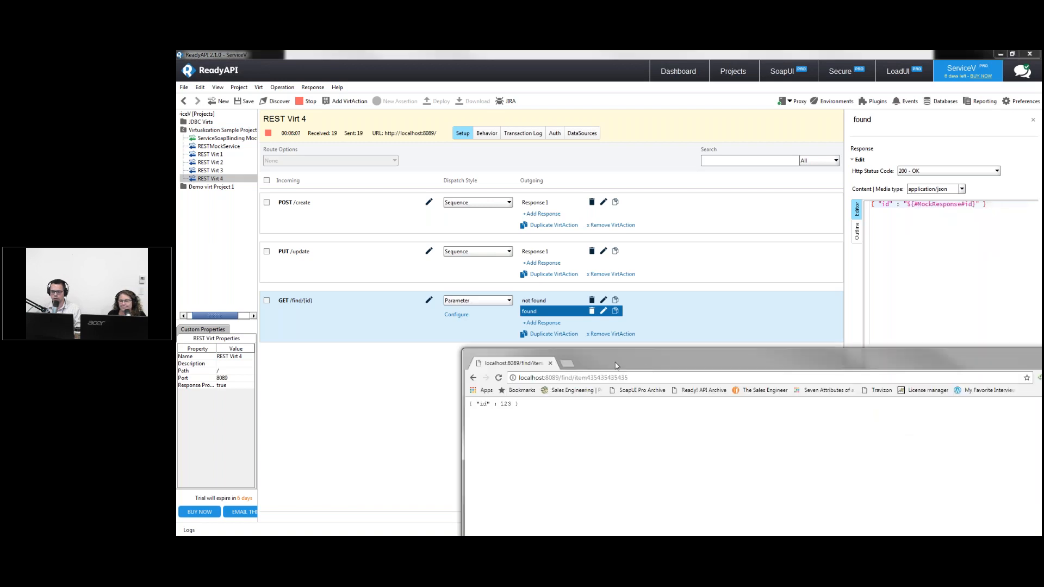
{"action": "left_click", "coordinate": [499, 377]}
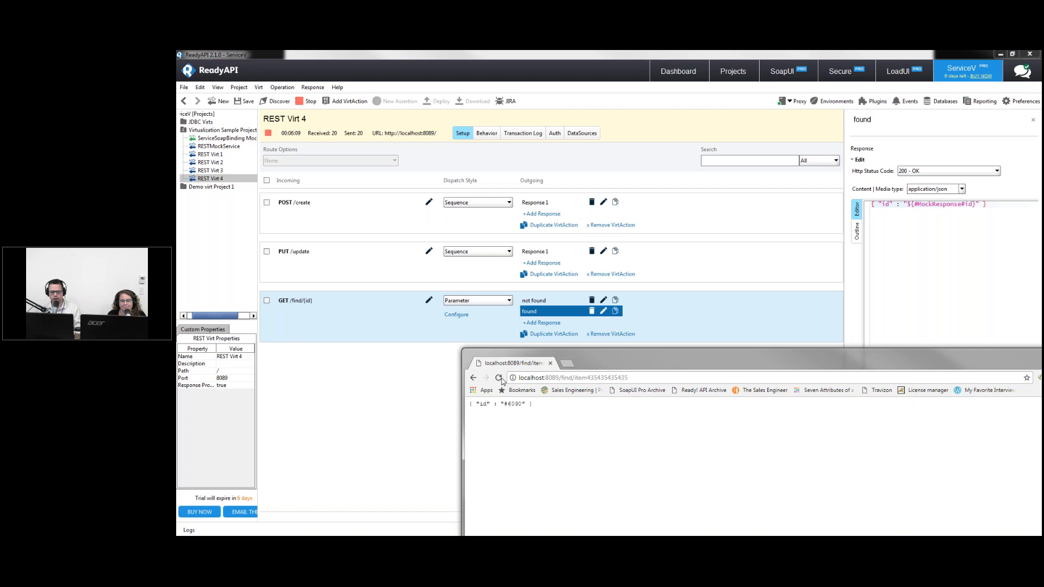
{"action": "left_click", "coordinate": [499, 378]}
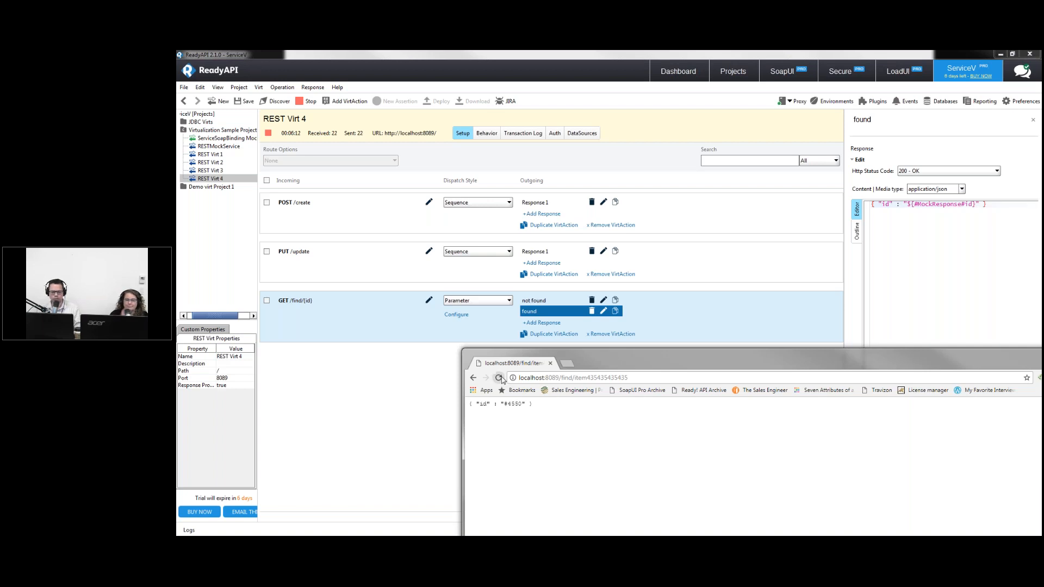
{"action": "left_click", "coordinate": [499, 378]}
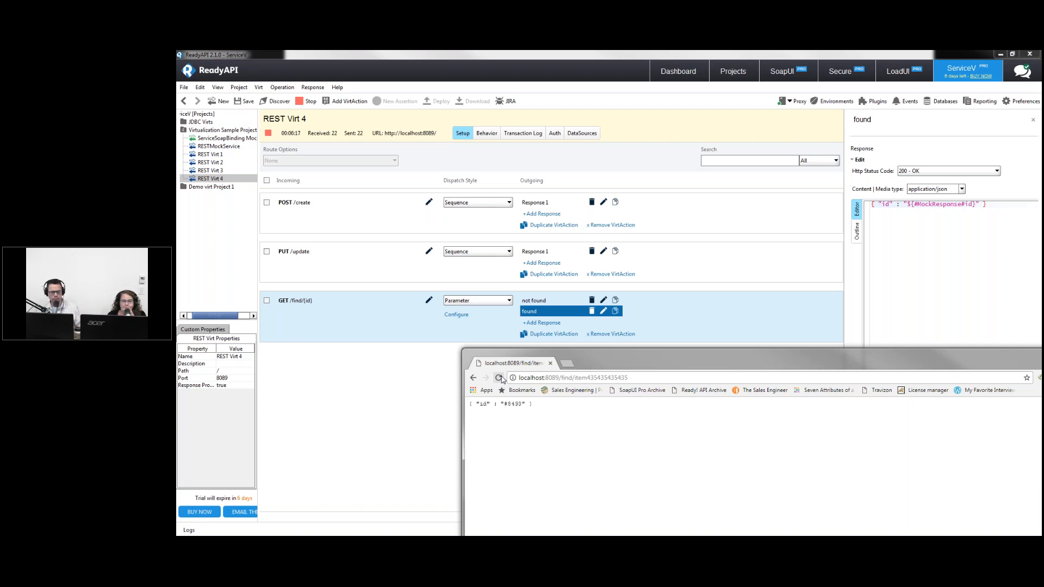
{"action": "left_click", "coordinate": [499, 378]}
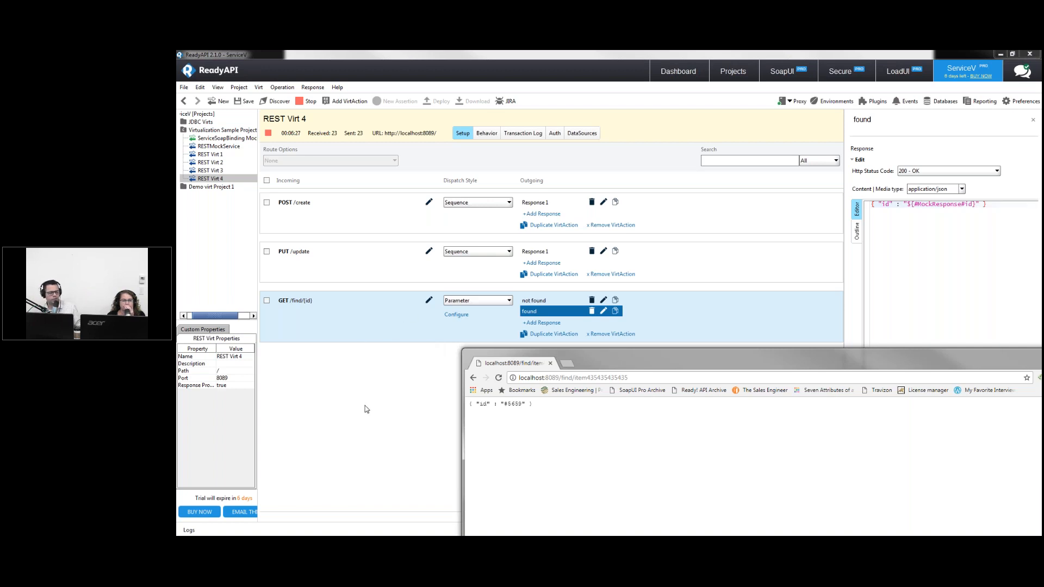
{"action": "left_click", "coordinate": [391, 380]}
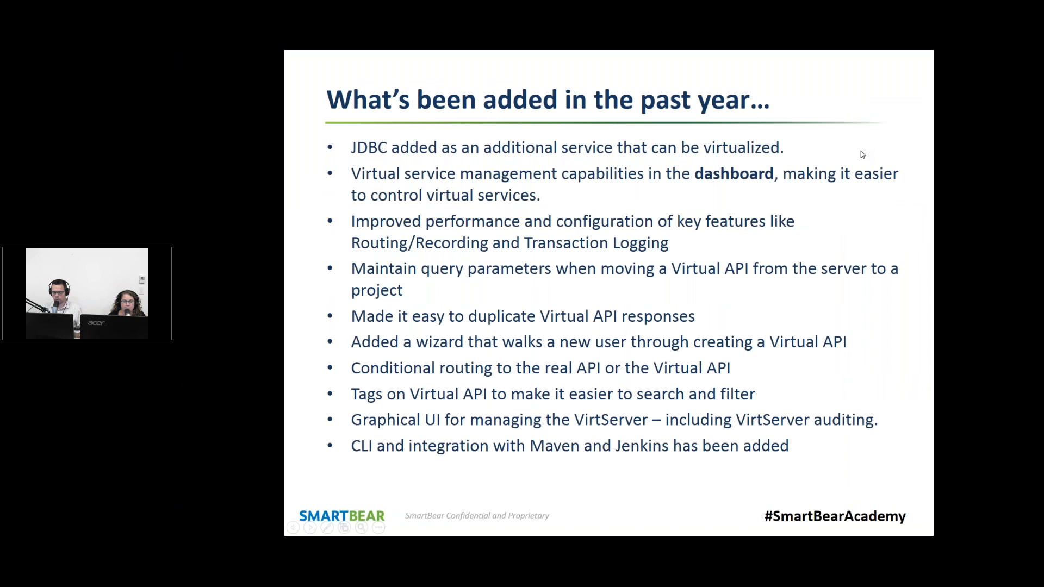
{"action": "left_click", "coordinate": [862, 154]}
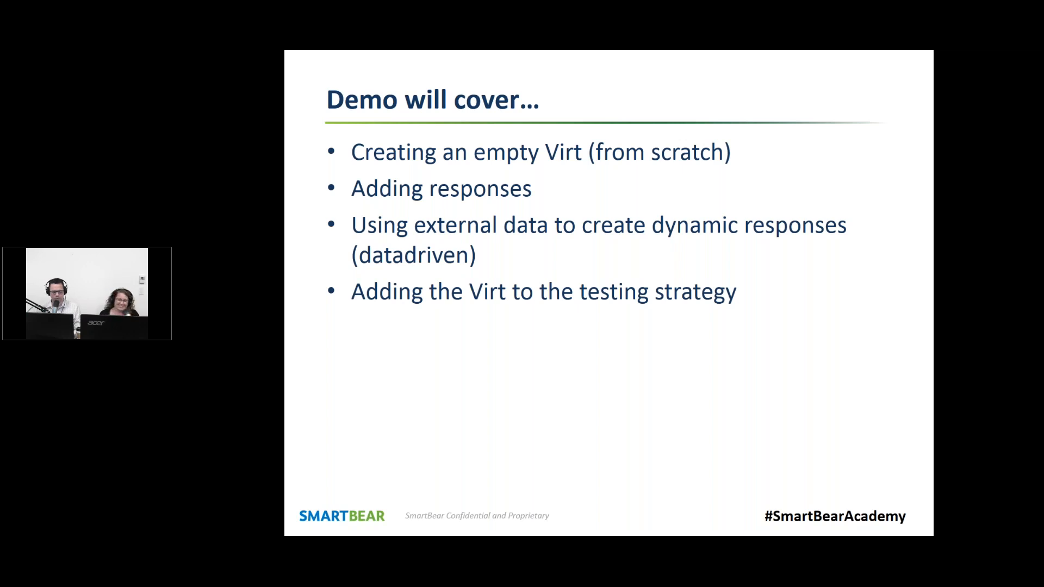
{"action": "key", "text": "alt+Tab"}
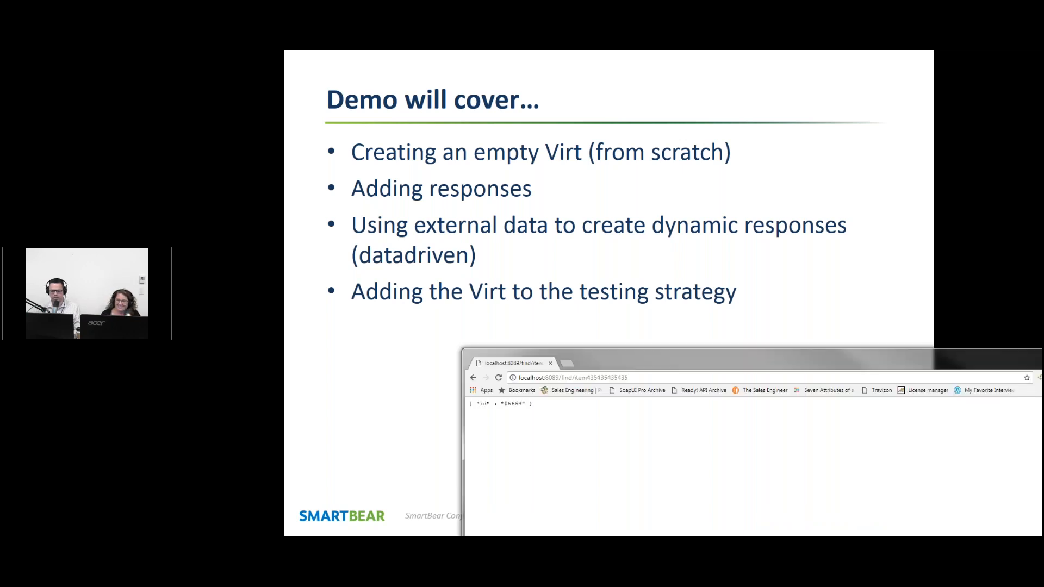
Maximize the browser window and briefly view the REST Virt 4 setup in ReadyAPI before returning to the browser
{"action": "double_click", "coordinate": [956, 363]}
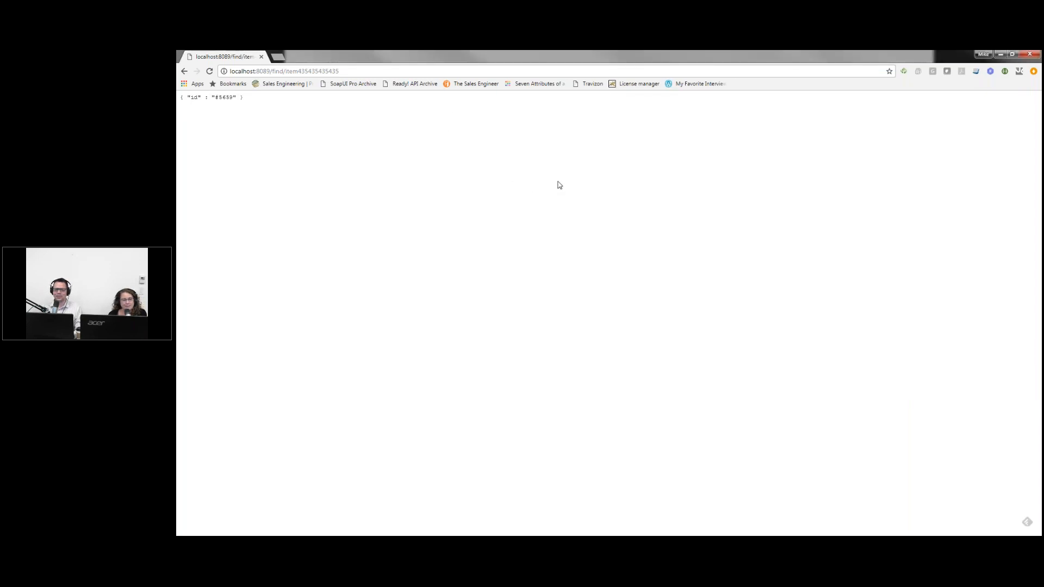
{"action": "key", "text": "alt+Tab"}
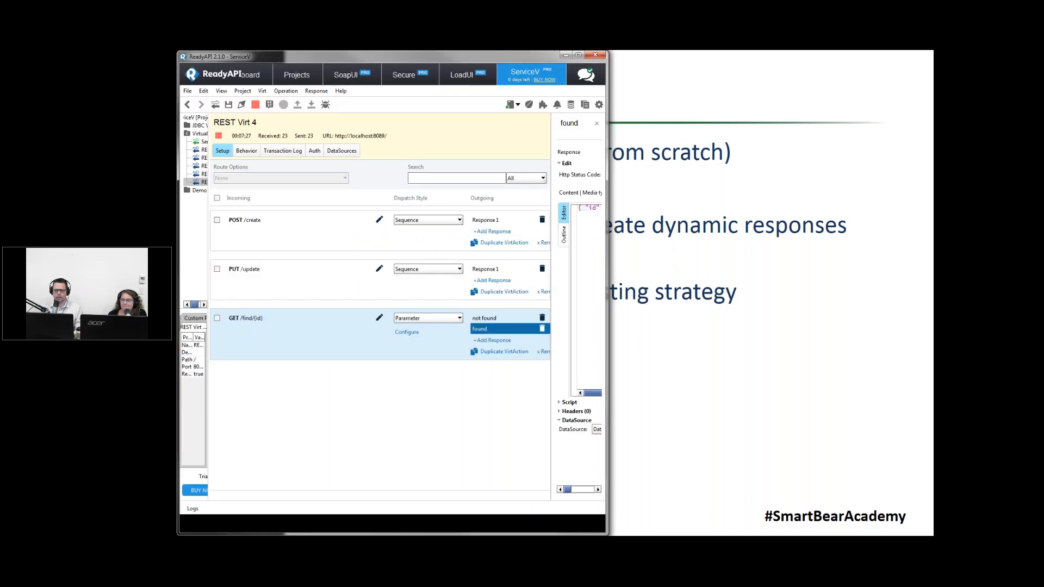
{"action": "key", "text": "alt+Tab"}
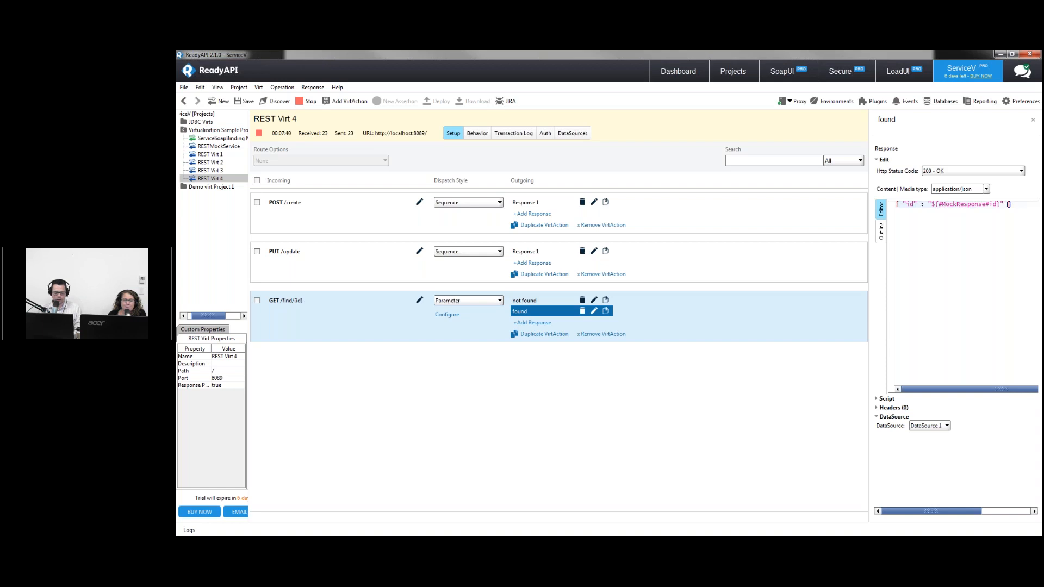
{"action": "key", "text": "alt+Tab"}
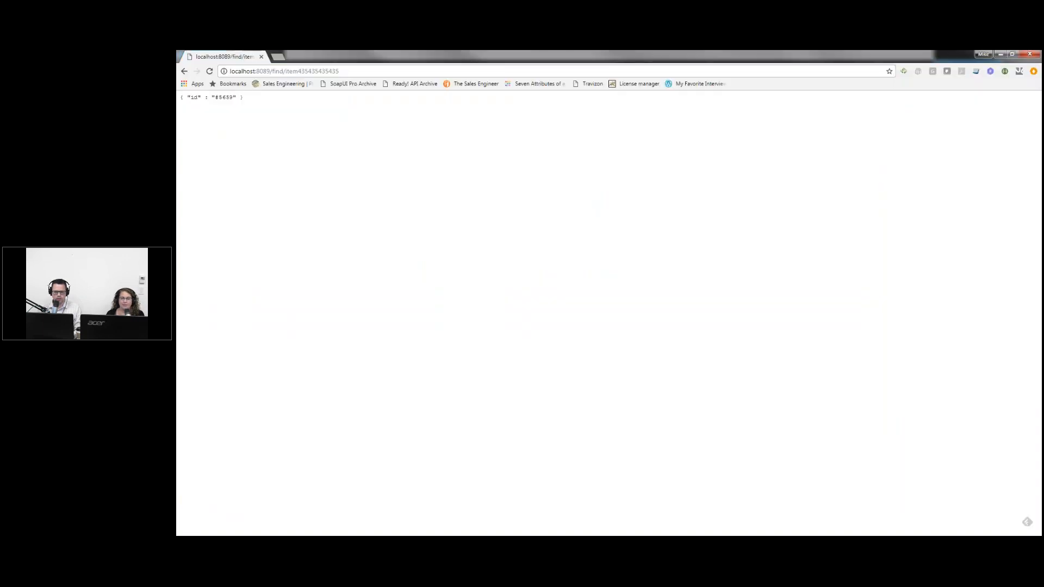
Load the virtual API's generated Swagger definition in the browser from localhost:8089/api-docs.json
{"action": "left_click", "coordinate": [362, 71]}
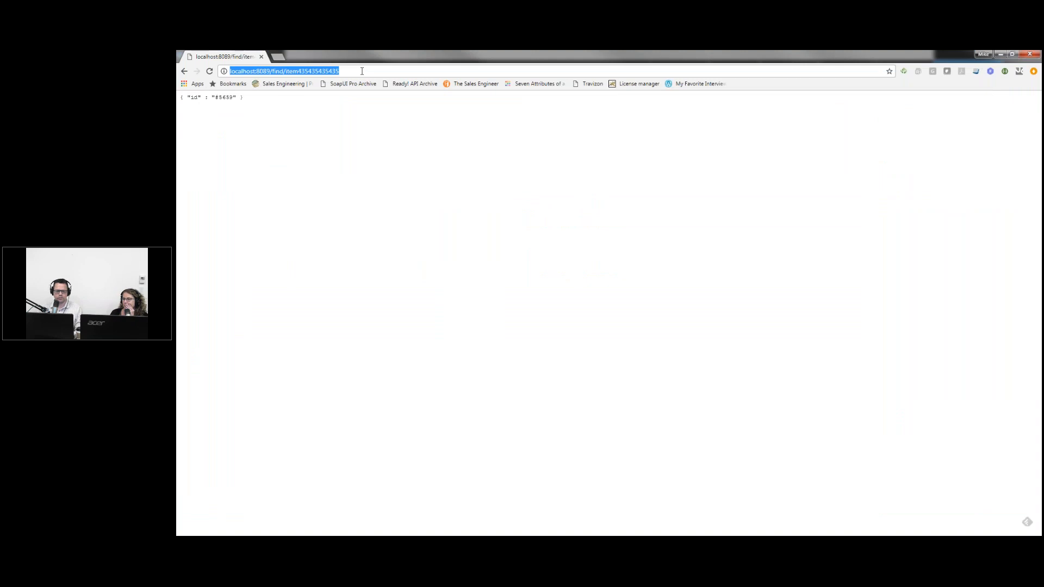
{"action": "key", "text": "End"}
{"action": "key", "text": "ctrl+shift+Left"}
{"action": "key", "text": "ctrl+shift+Left"}
{"action": "type", "text": "api"}
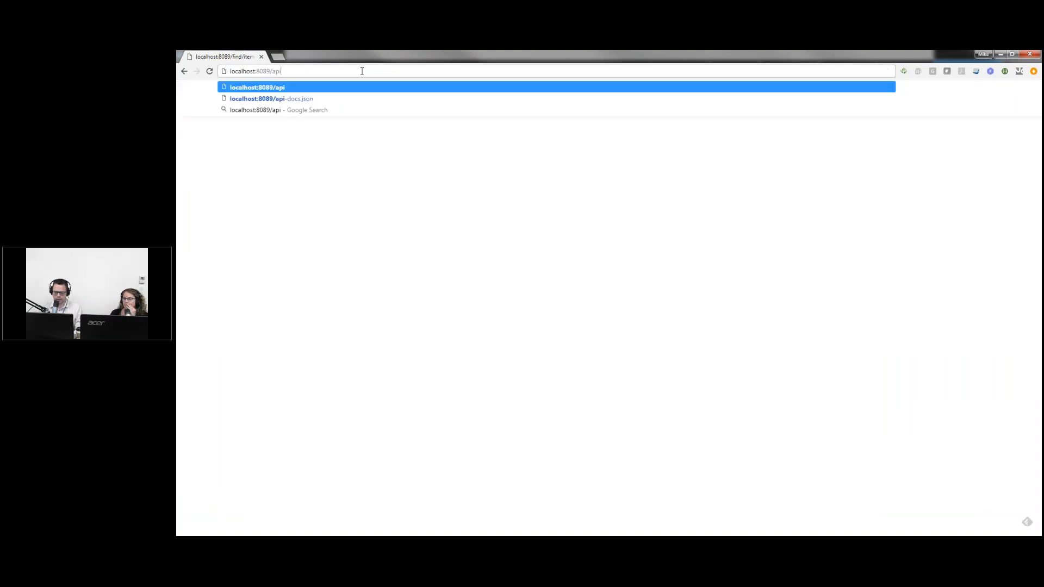
{"action": "type", "text": "-docs"}
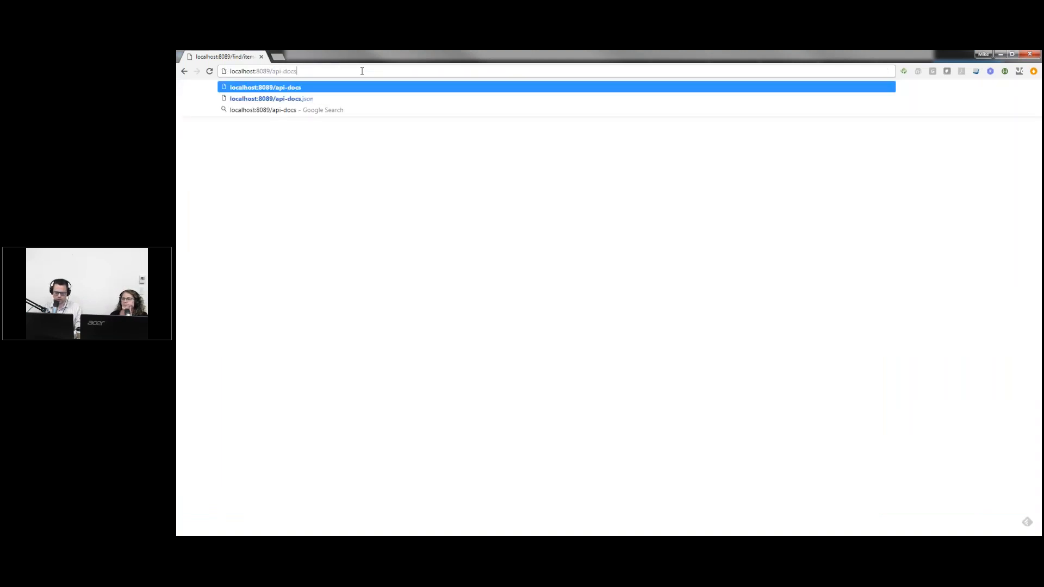
{"action": "type", "text": ".json"}
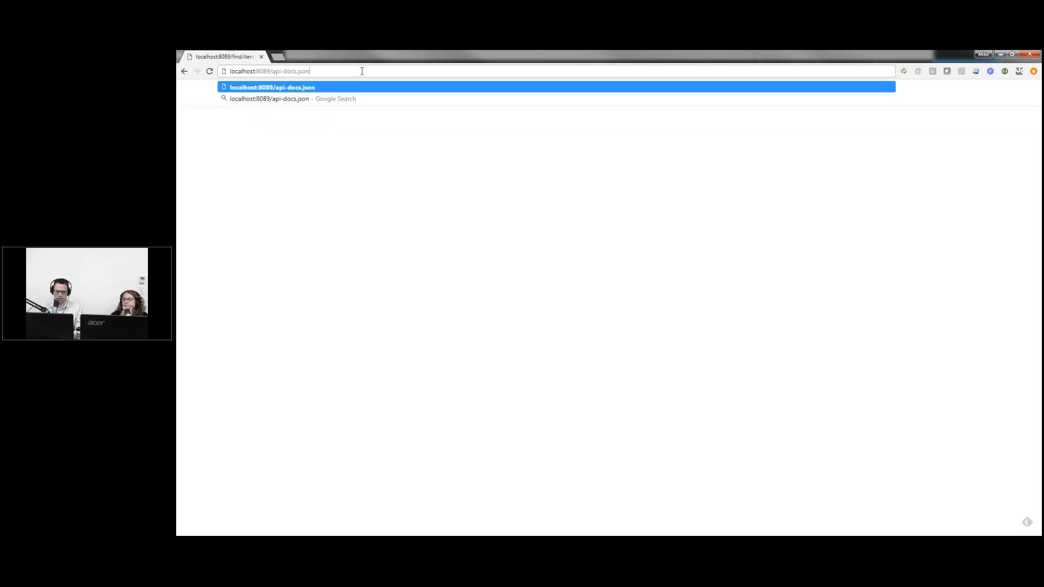
{"action": "key", "text": "Return"}
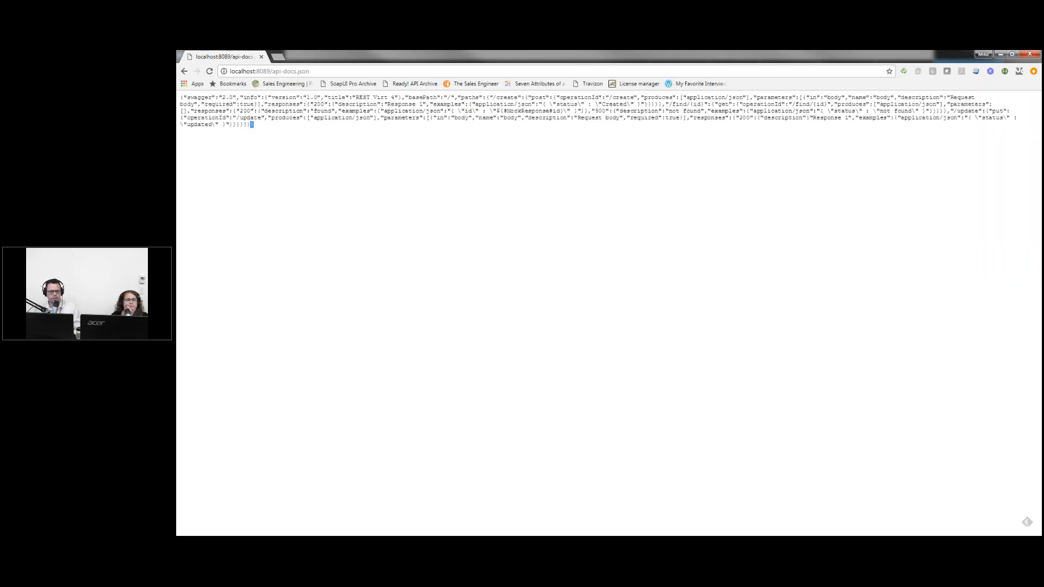
Select the whole JSON definition for copying and open the DemoMG API on swaggerhub.com in a new browser tab
{"action": "triple_click", "coordinate": [252, 124]}
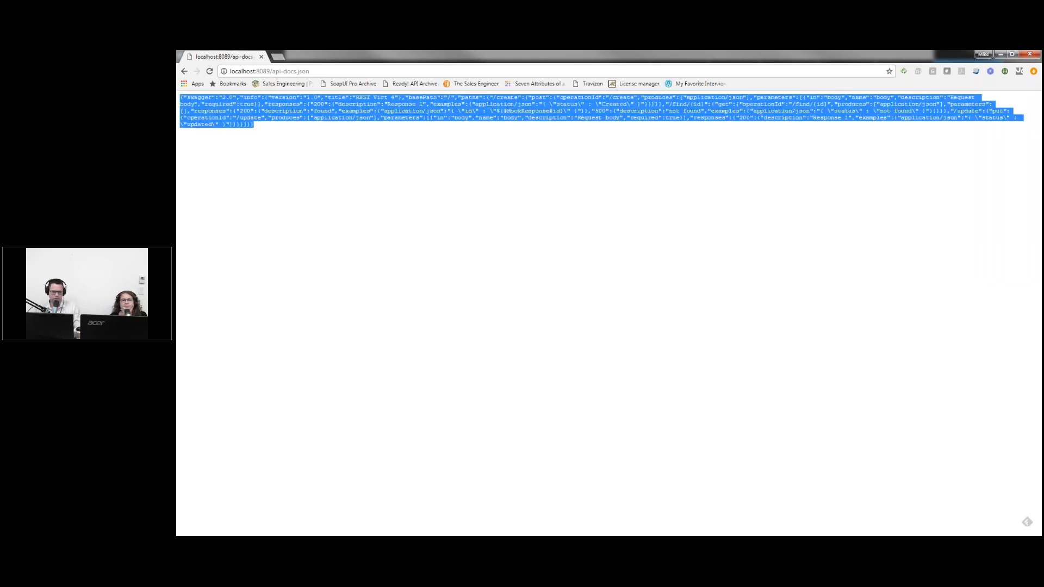
{"action": "key", "text": "ctrl+t"}
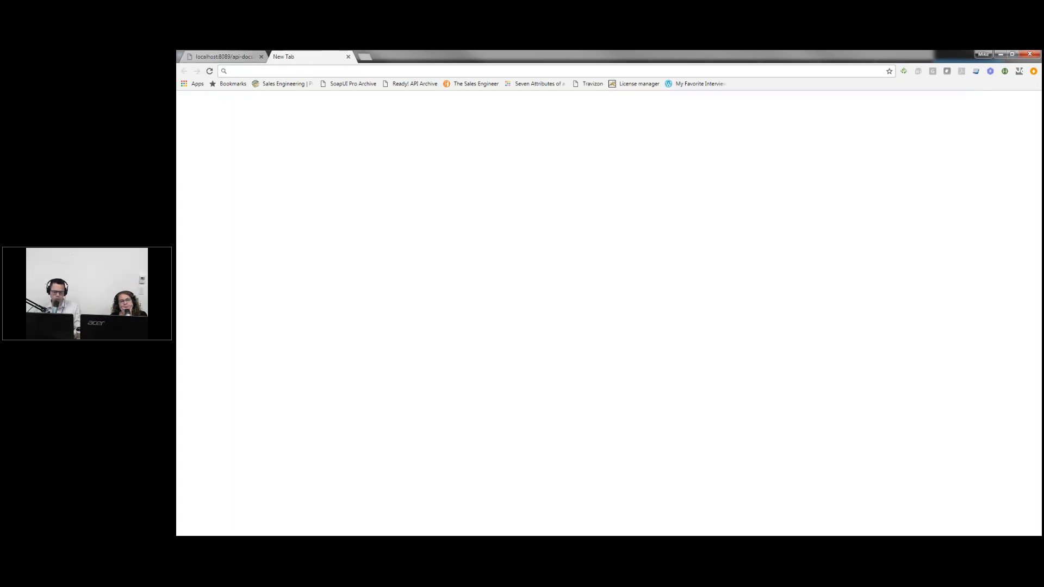
{"action": "type", "text": "swaggerhub.com"}
{"action": "key", "text": "Return"}
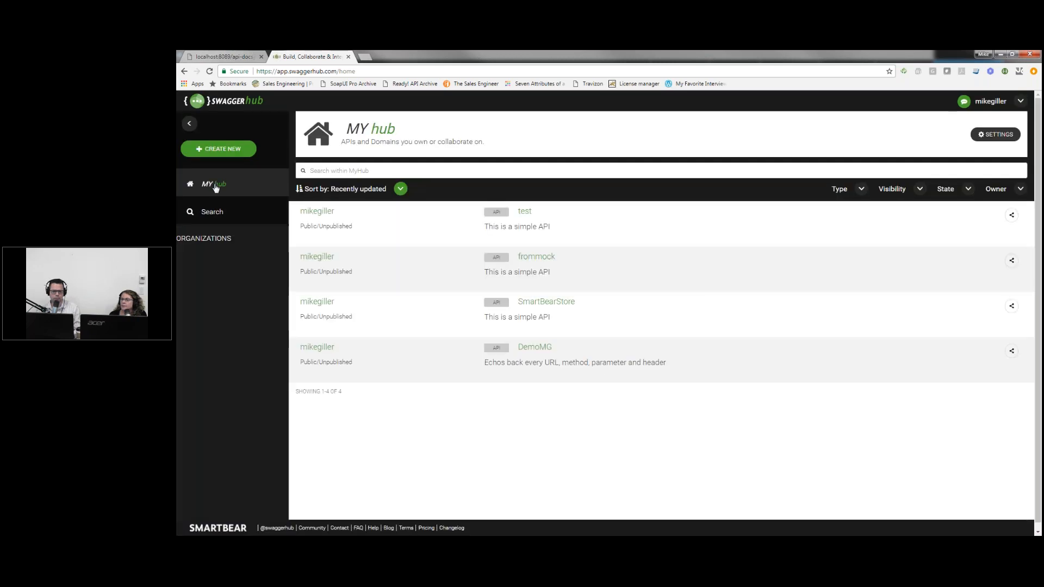
{"action": "left_click", "coordinate": [535, 348]}
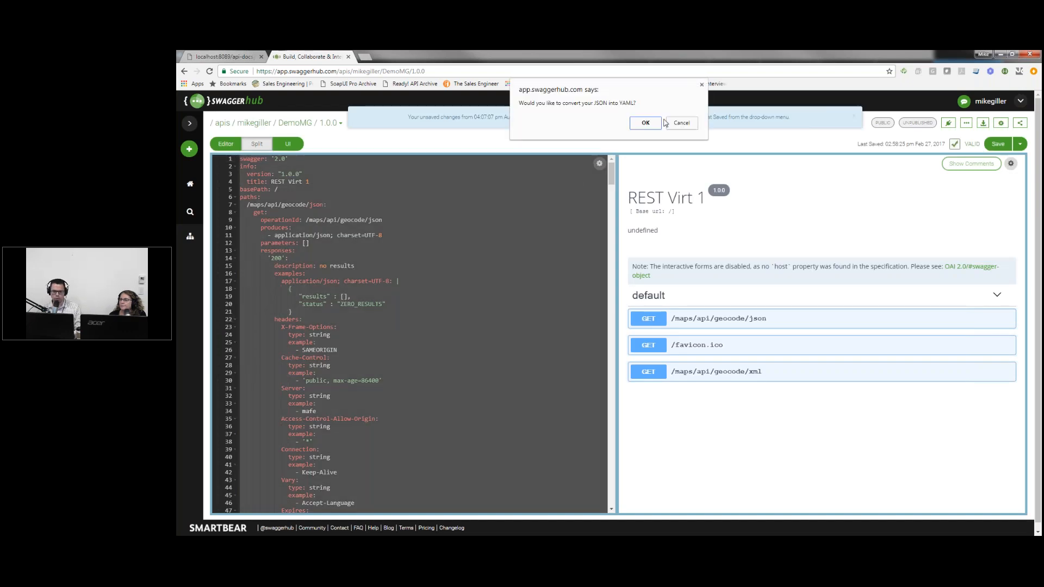
Replace the DemoMG definition with the REST Virt 4 JSON from the api-docs page, converting it to YAML
{"action": "left_click", "coordinate": [647, 123]}
{"action": "key", "text": "ctrl+shift+Tab"}
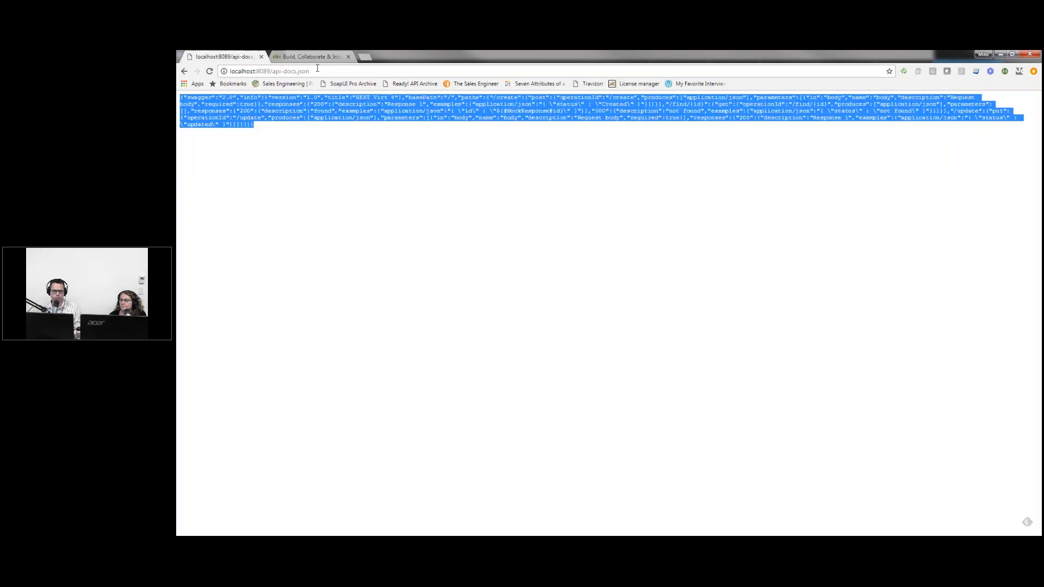
{"action": "left_click", "coordinate": [312, 56]}
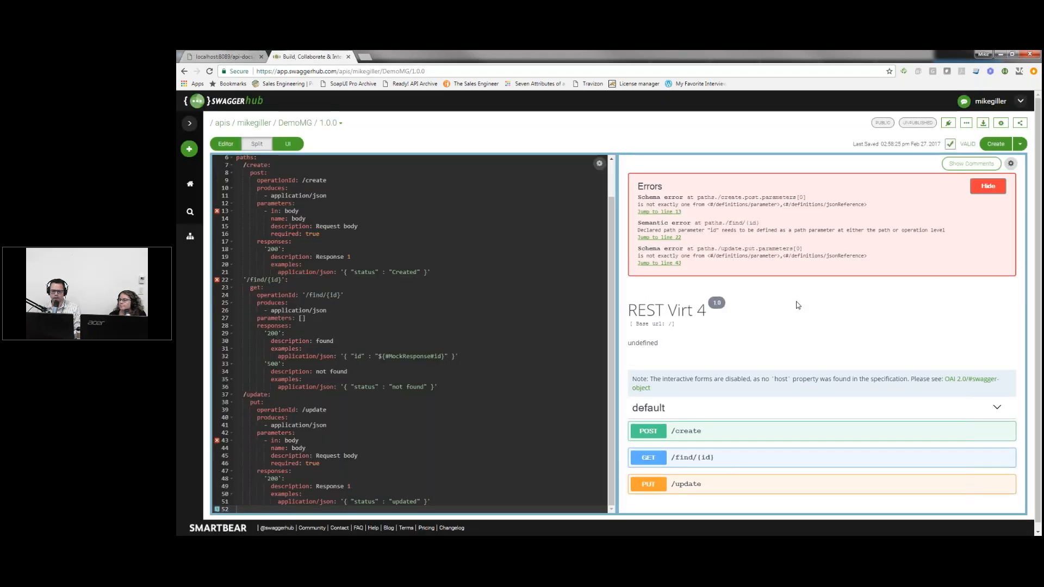
Expand the POST /create operation in the API documentation and look through the server code formats offered for export
{"action": "left_click", "coordinate": [650, 430]}
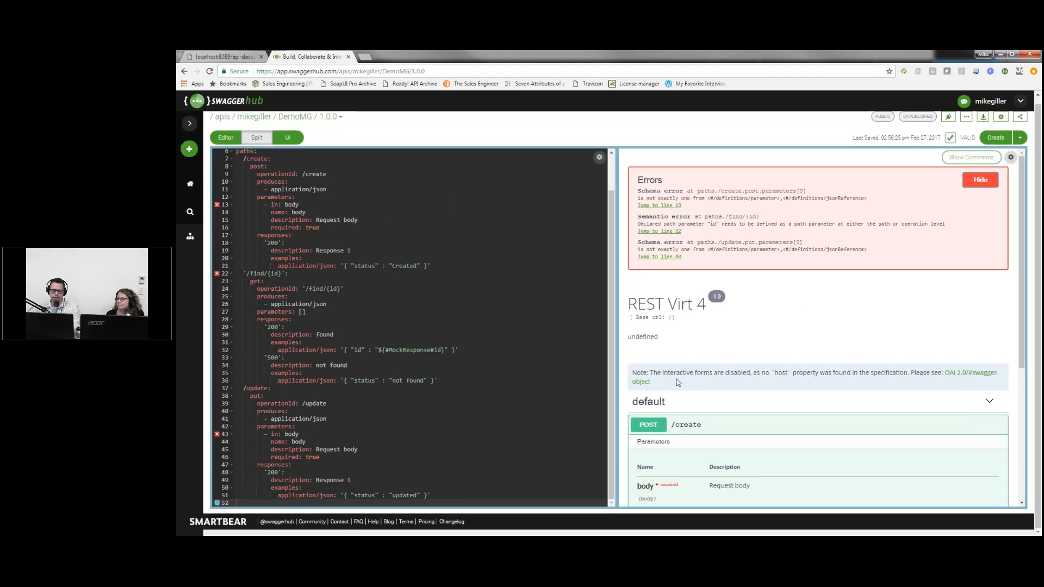
{"action": "left_click", "coordinate": [500, 327]}
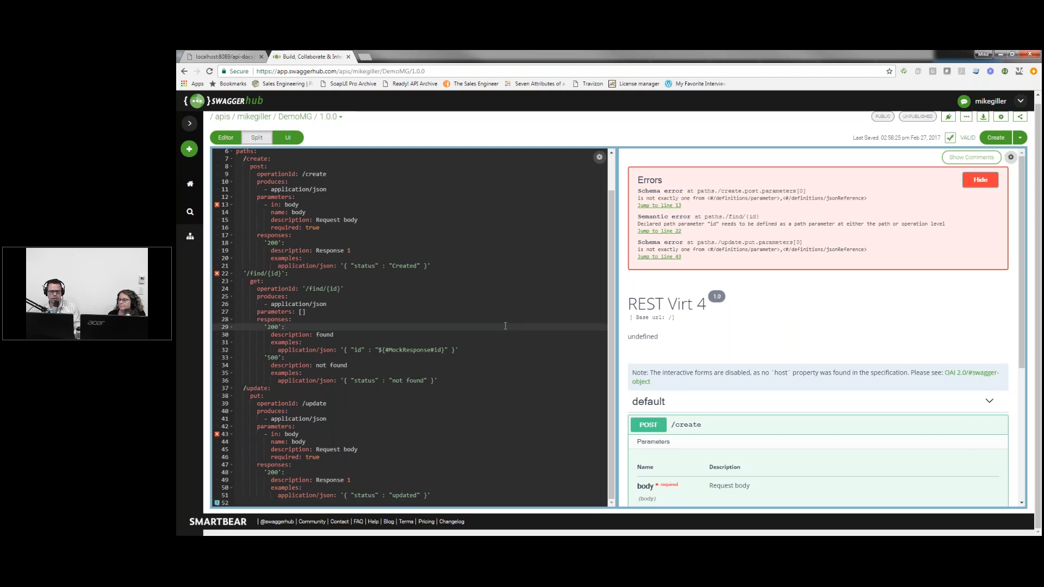
{"action": "left_click", "coordinate": [983, 116]}
{"action": "mouse_move", "coordinate": [967, 148]}
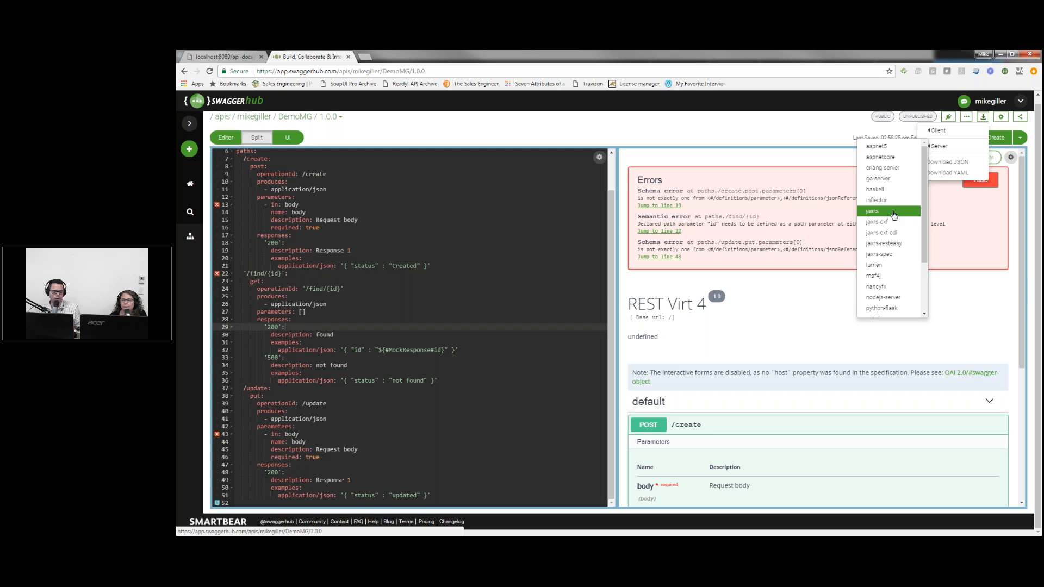
Minimize the browser and ReadyAPI to return to the presentation, and advance it to the next slide
{"action": "left_click", "coordinate": [999, 55]}
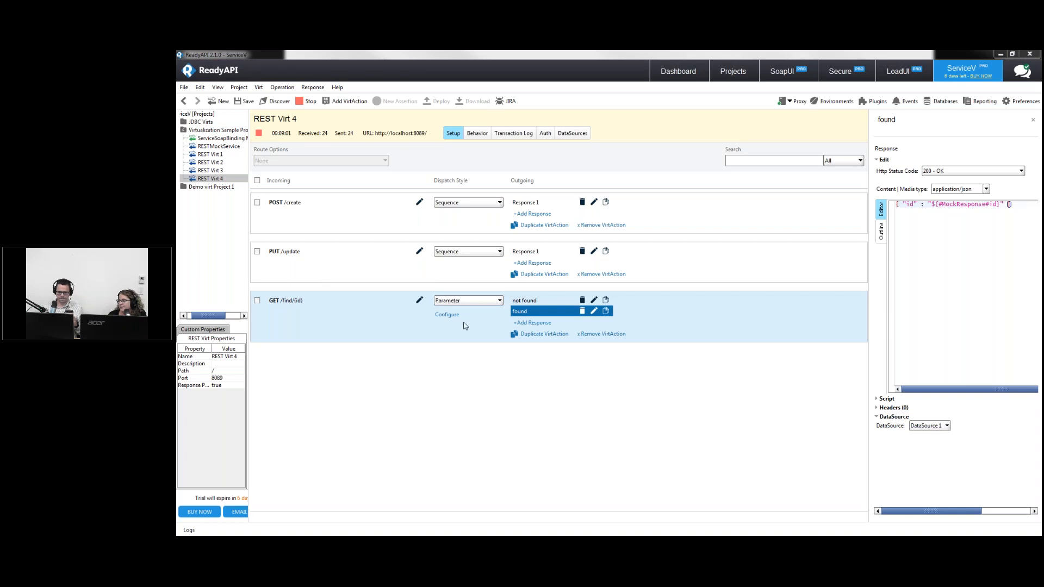
{"action": "left_click", "coordinate": [1001, 55]}
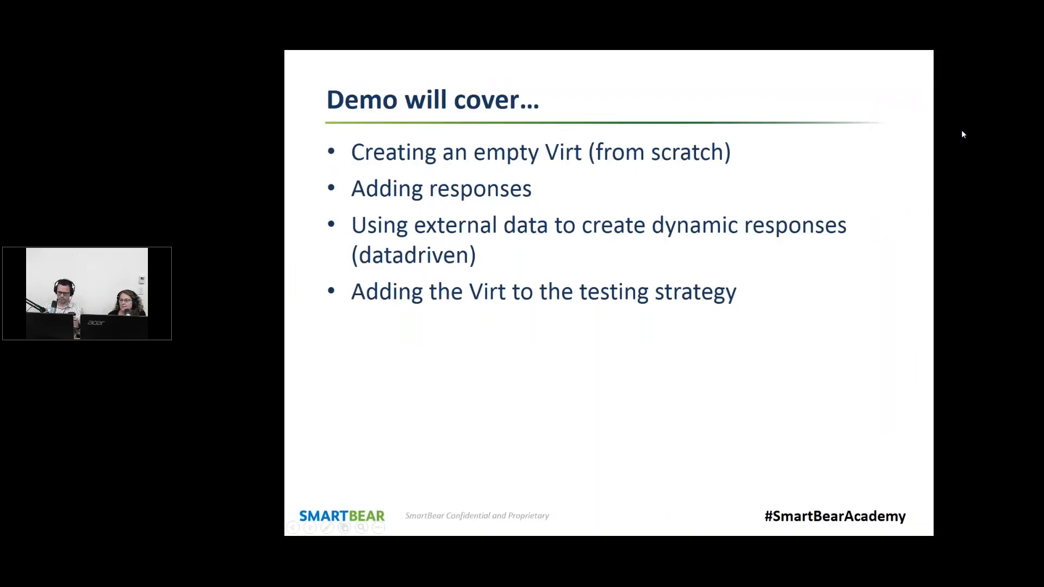
{"action": "key", "text": "Right"}
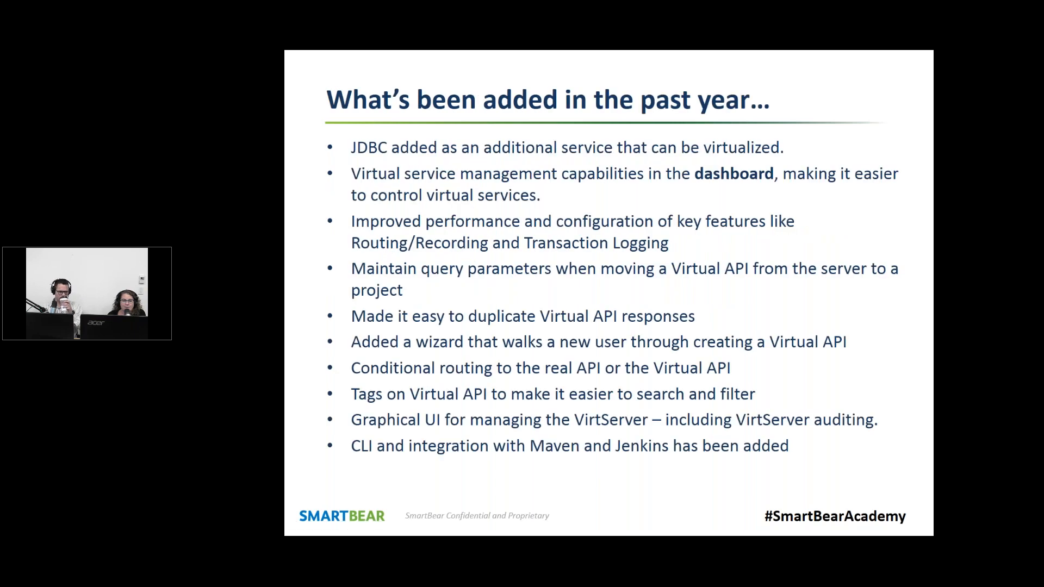